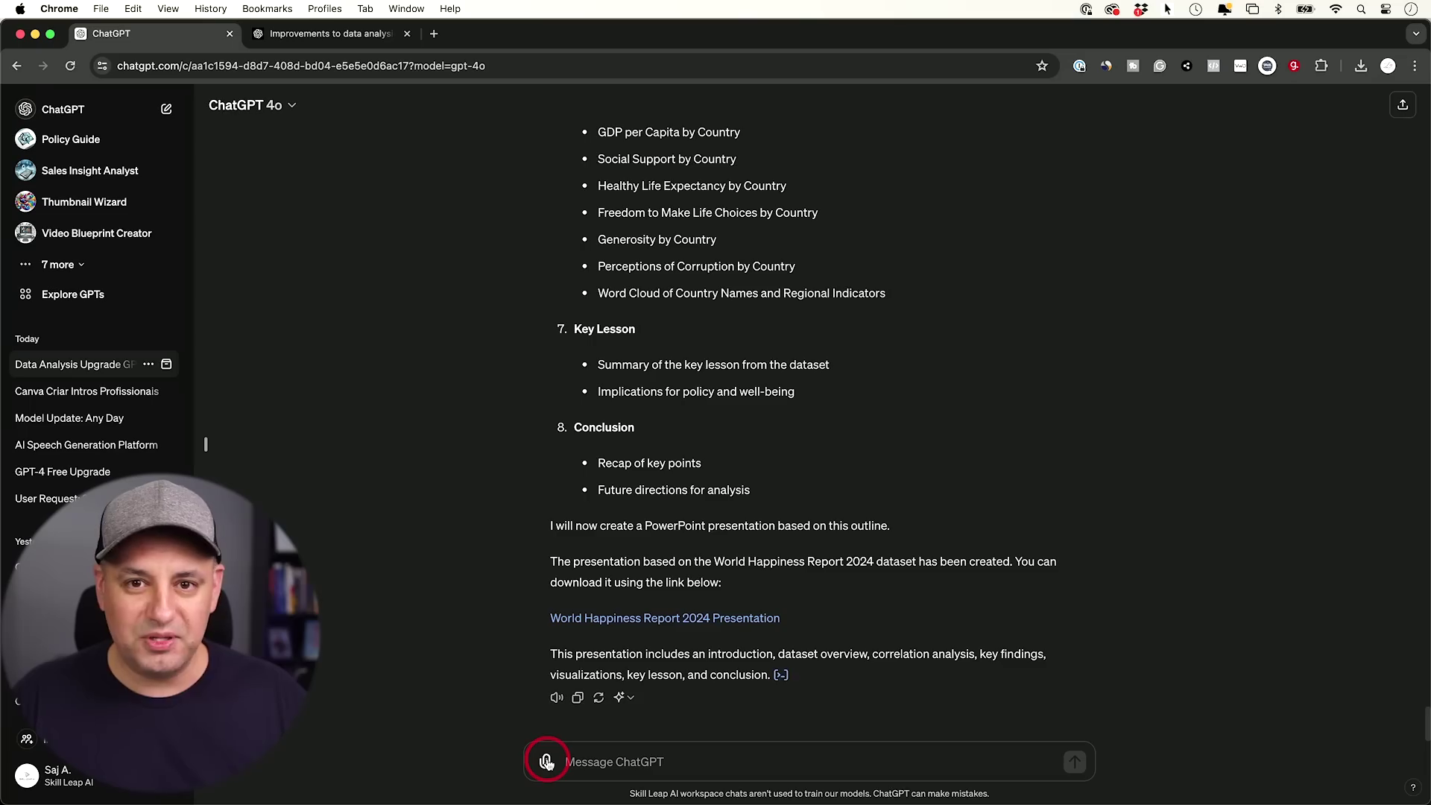
# Open the 'World Happiness Report 2024 Presentation' download link from the chat in PowerPoint.
pyautogui.click(546, 762)
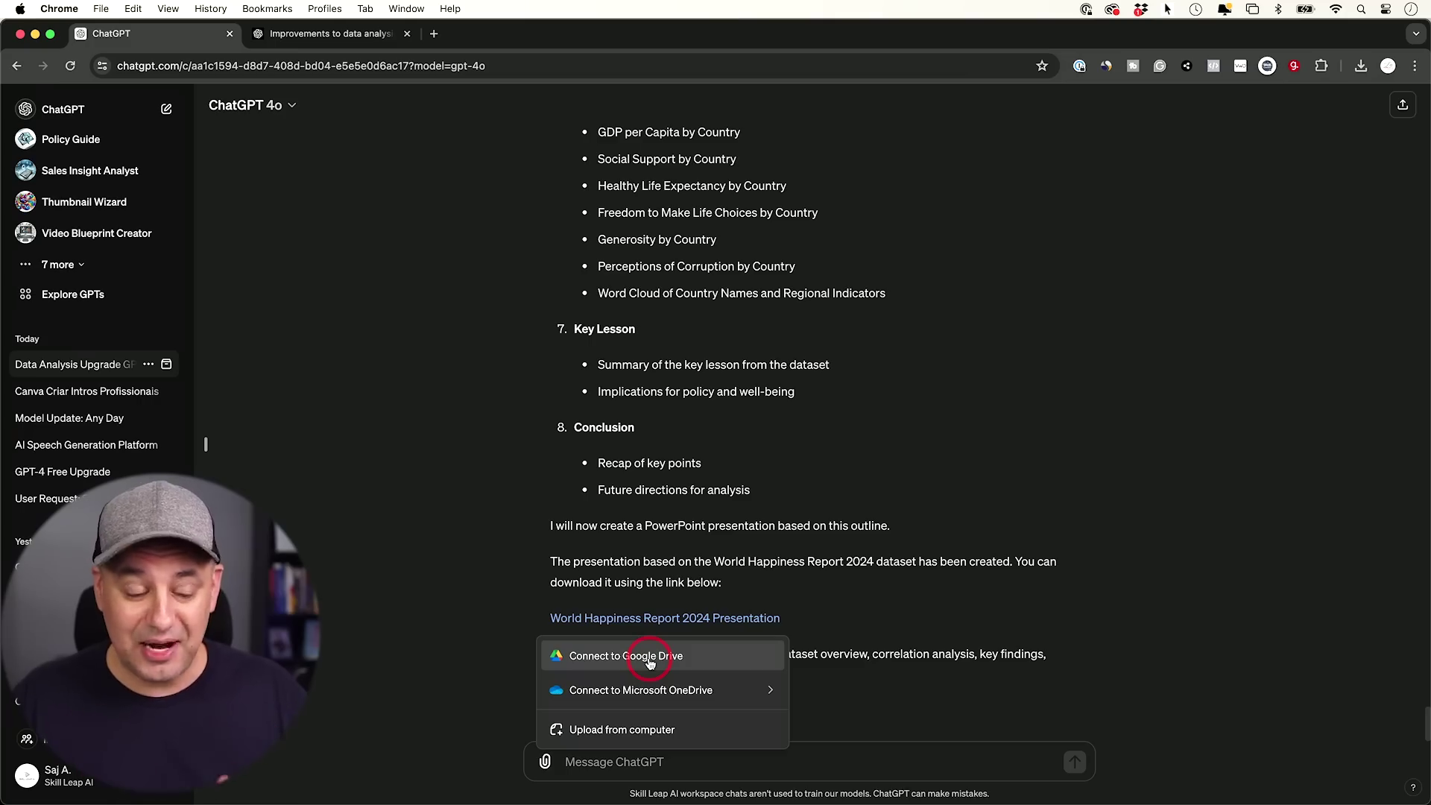
pyautogui.moveTo(654, 692)
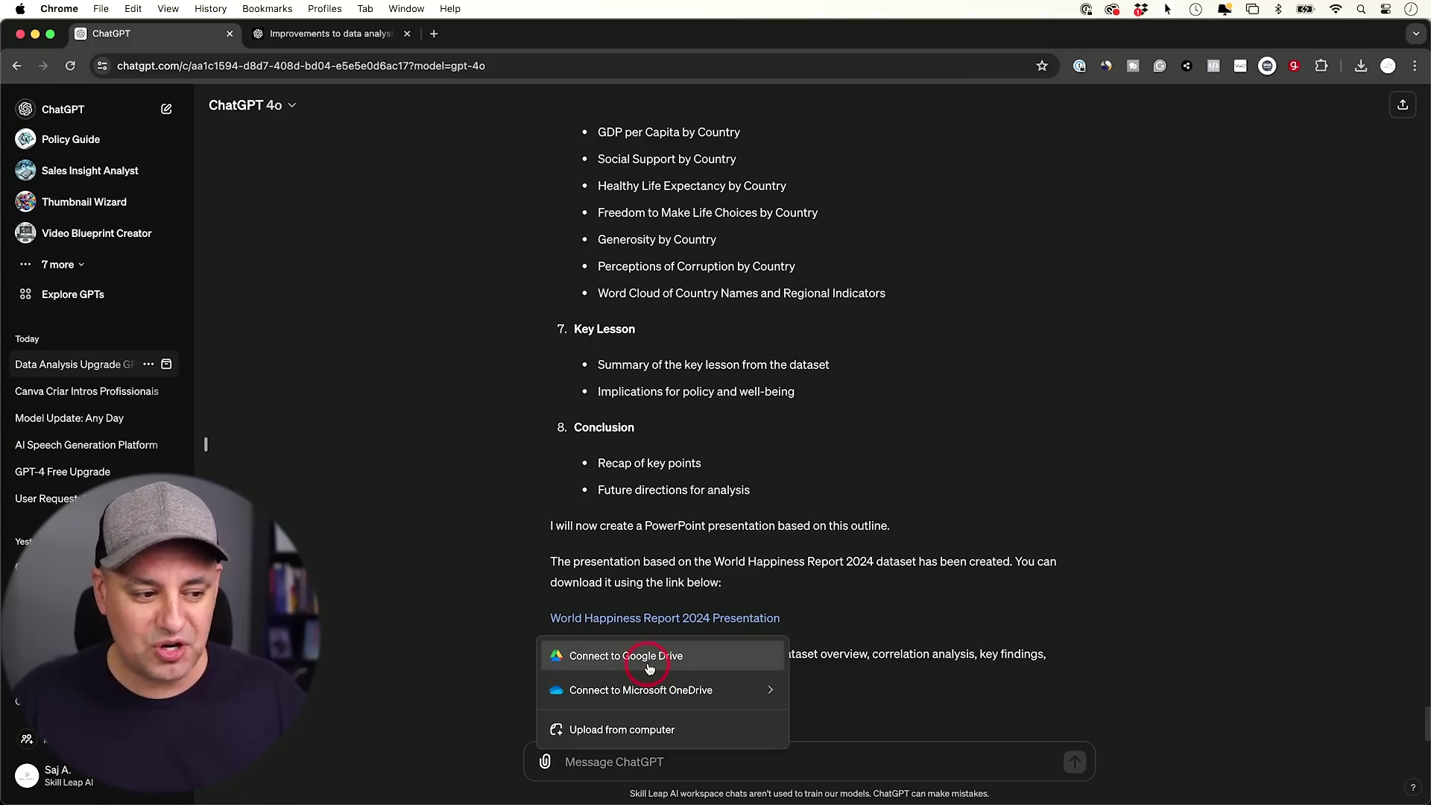
pyautogui.click(723, 481)
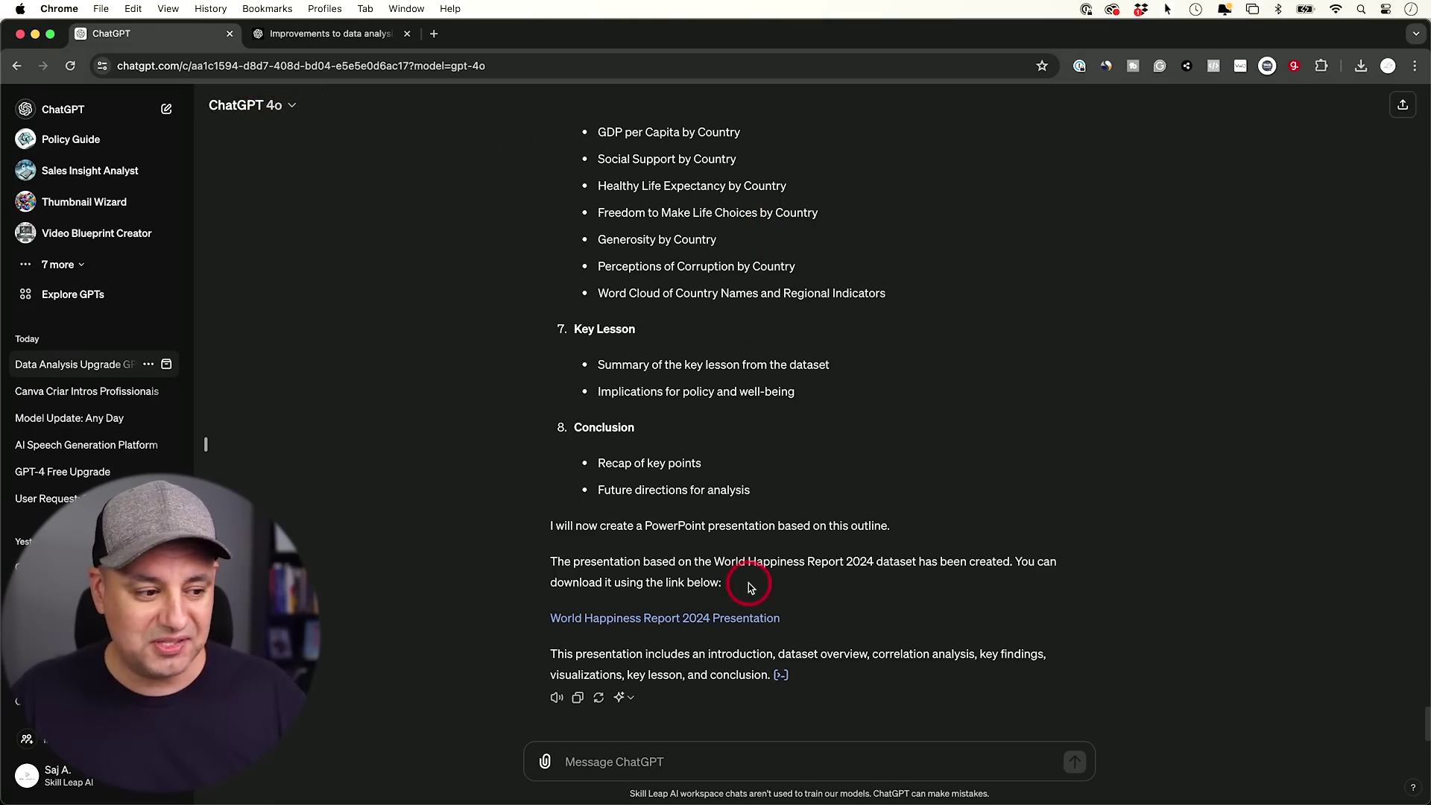
pyautogui.click(708, 623)
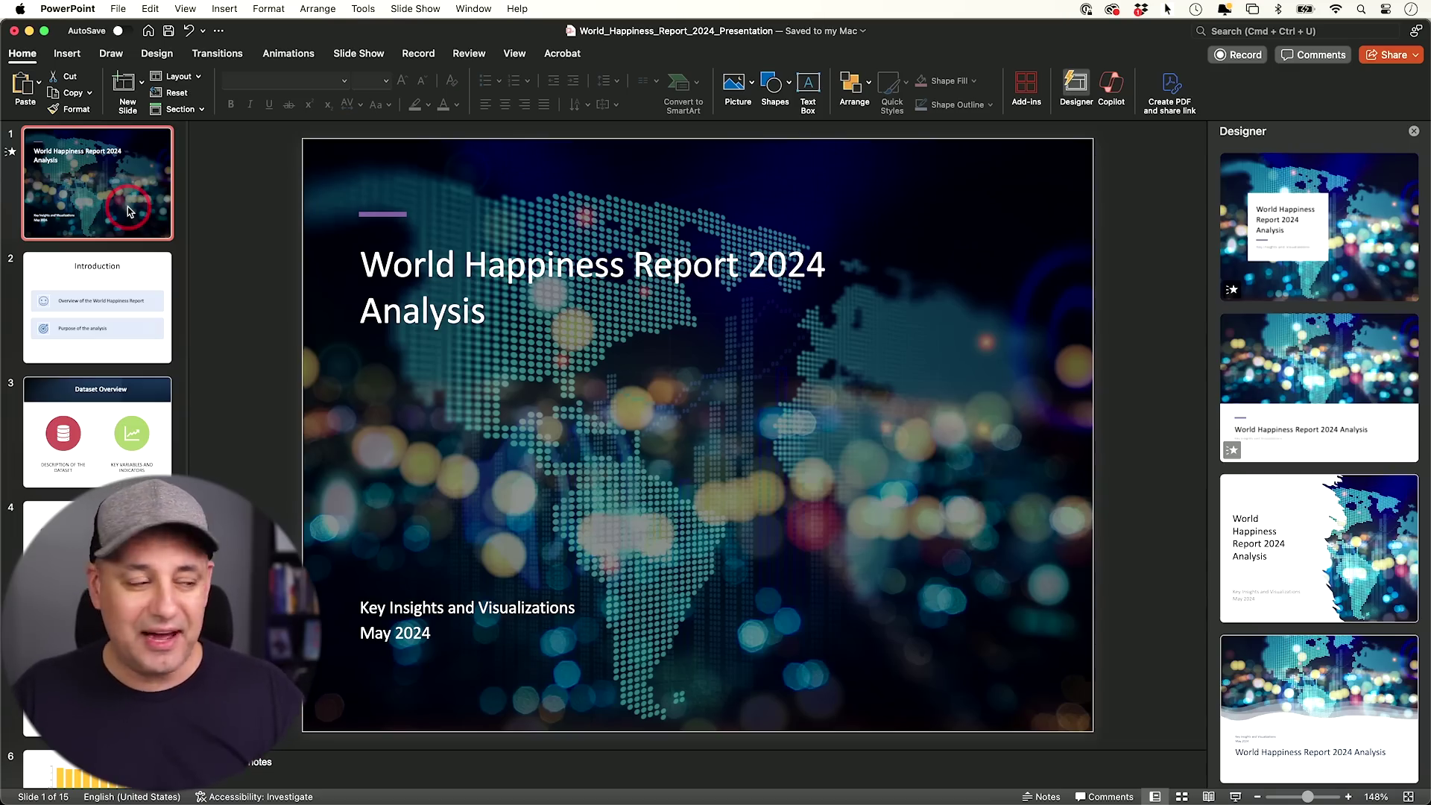
# Advance through the deck from Dataset Overview to slide 10, Freedom to Make Life Choices by Country.
pyautogui.press('Down')
pyautogui.press('Down')
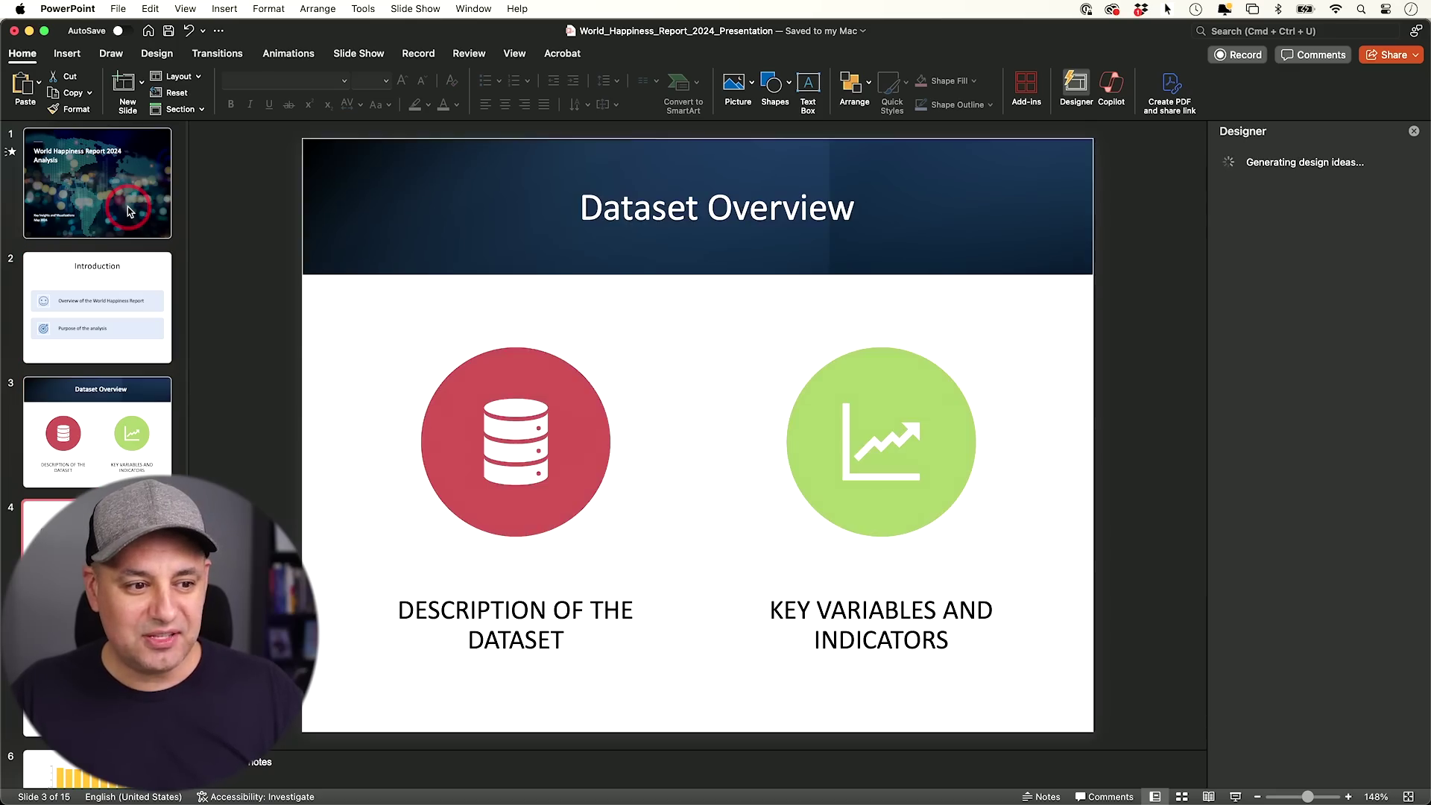
pyautogui.press('Down')
pyautogui.press('Down')
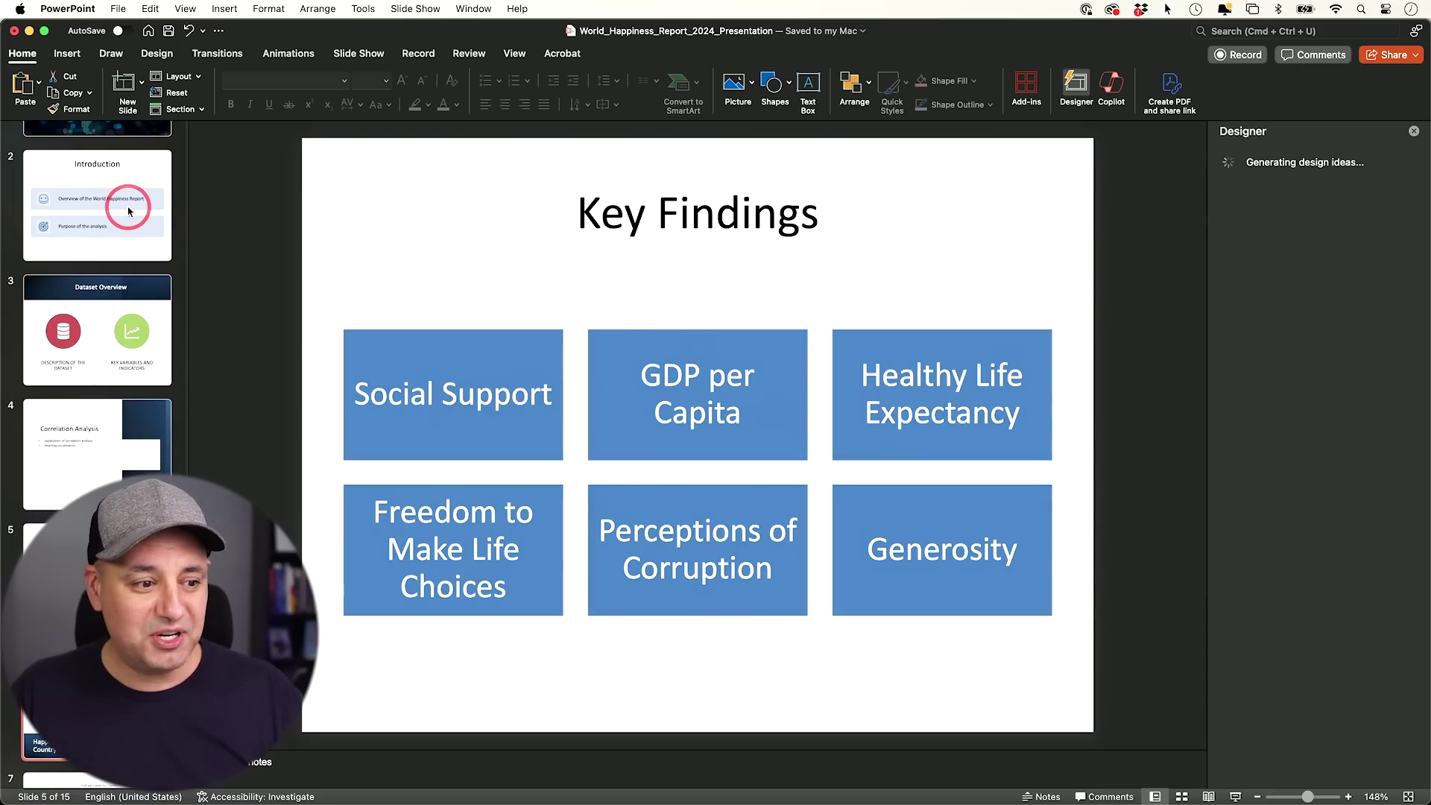
pyautogui.press('Down')
pyautogui.press('Down')
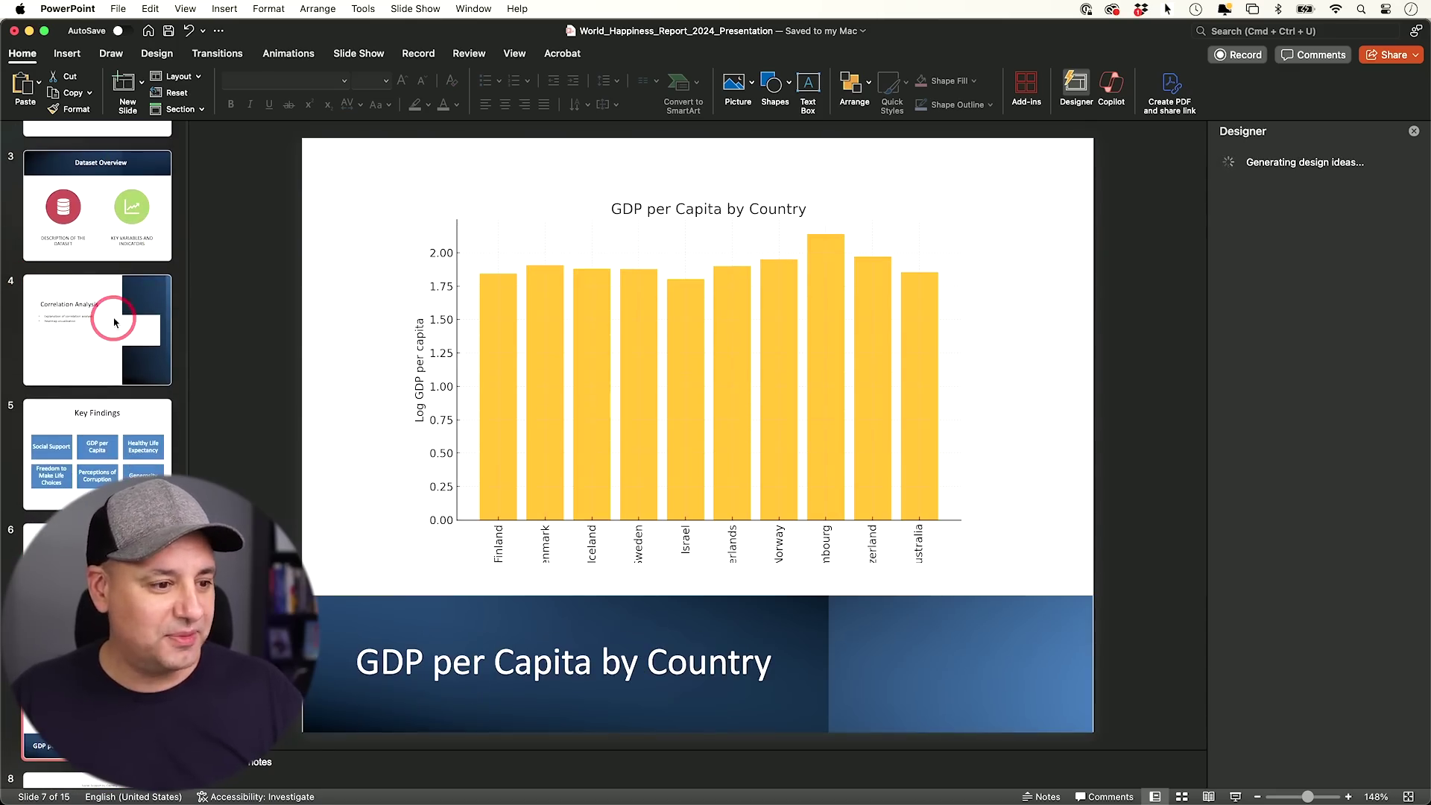
pyautogui.press('Down')
pyautogui.press('Down')
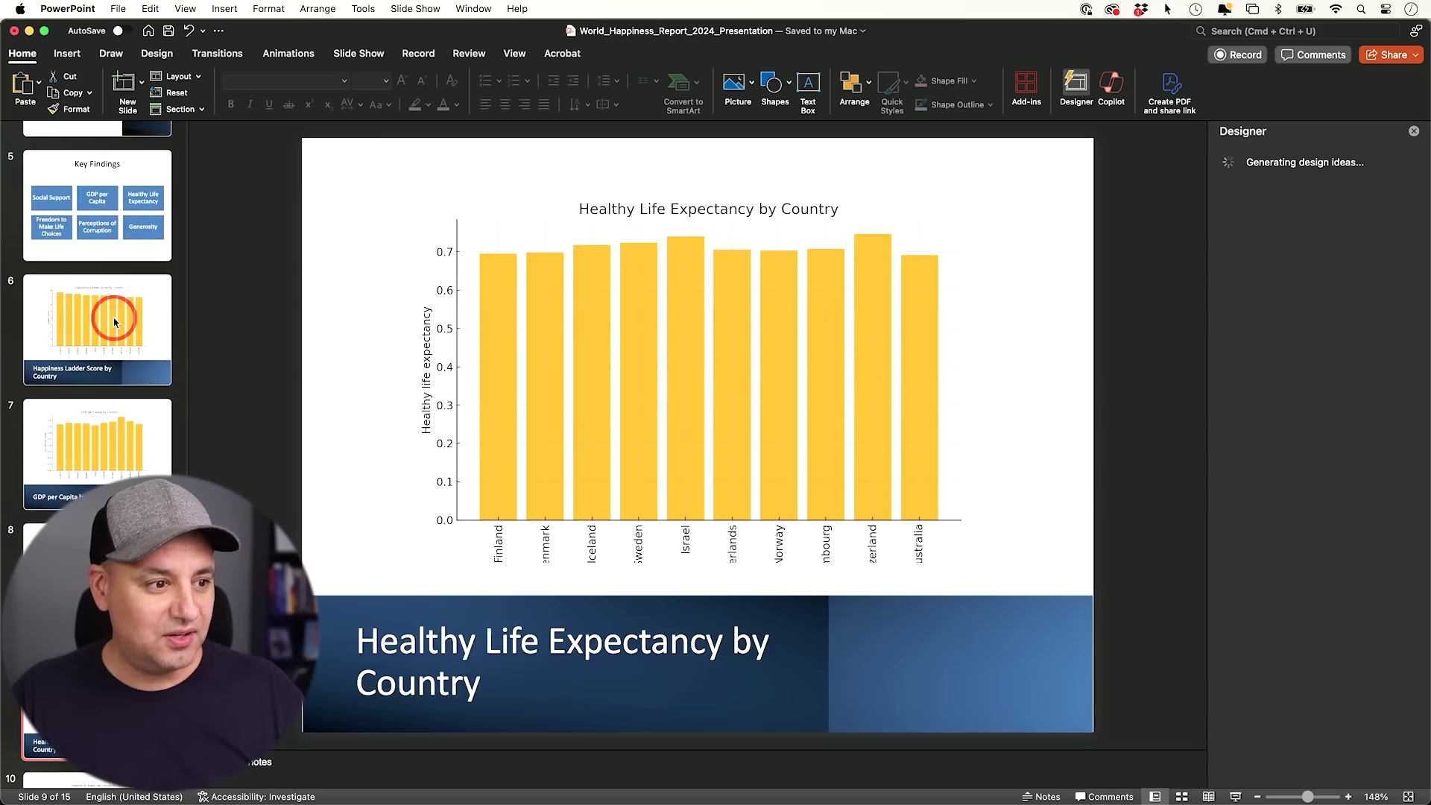
pyautogui.press('Down')
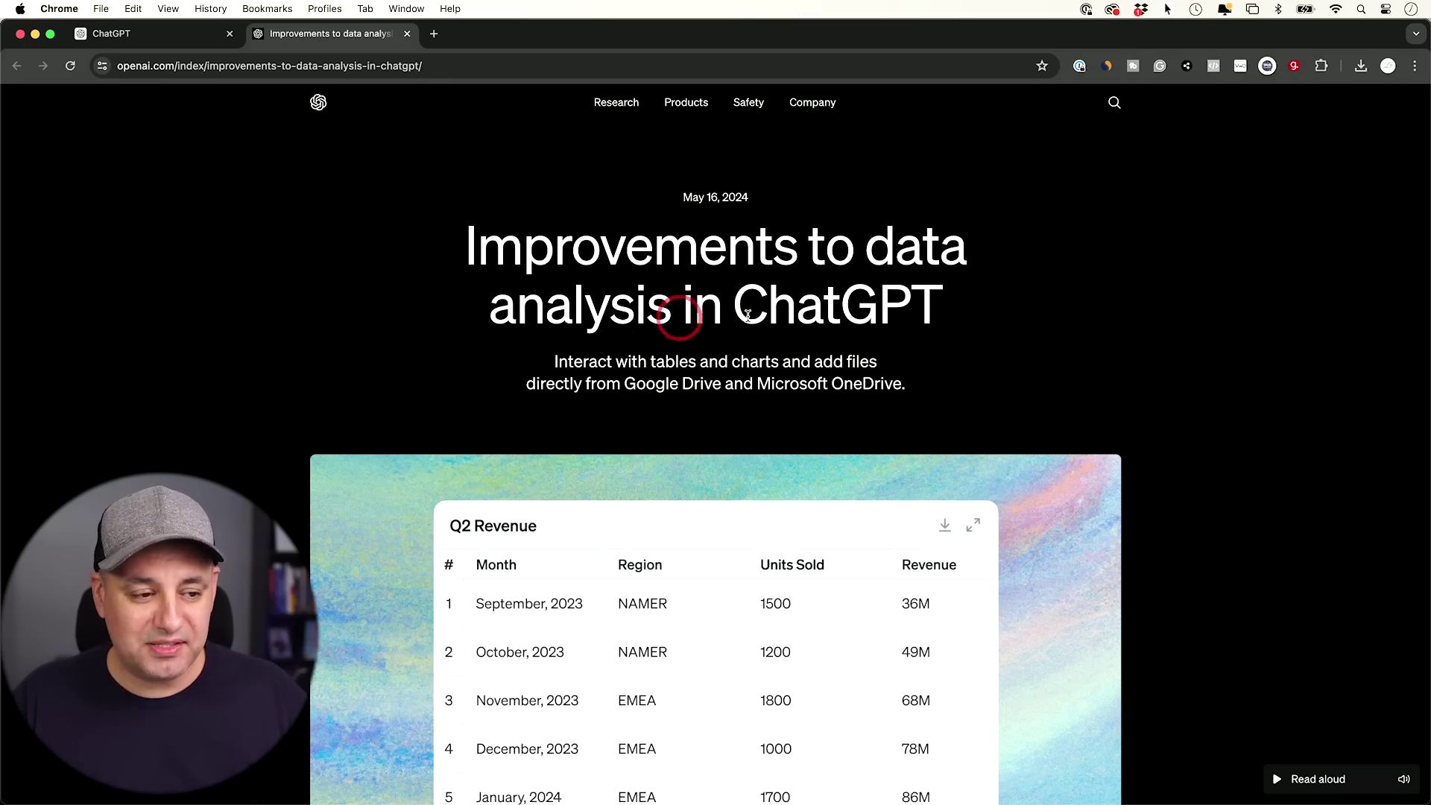
# Read down the 'Improvements to data analysis in ChatGPT' article, then return to the ChatGPT tab.
pyautogui.scroll(-3, 1227, 431)
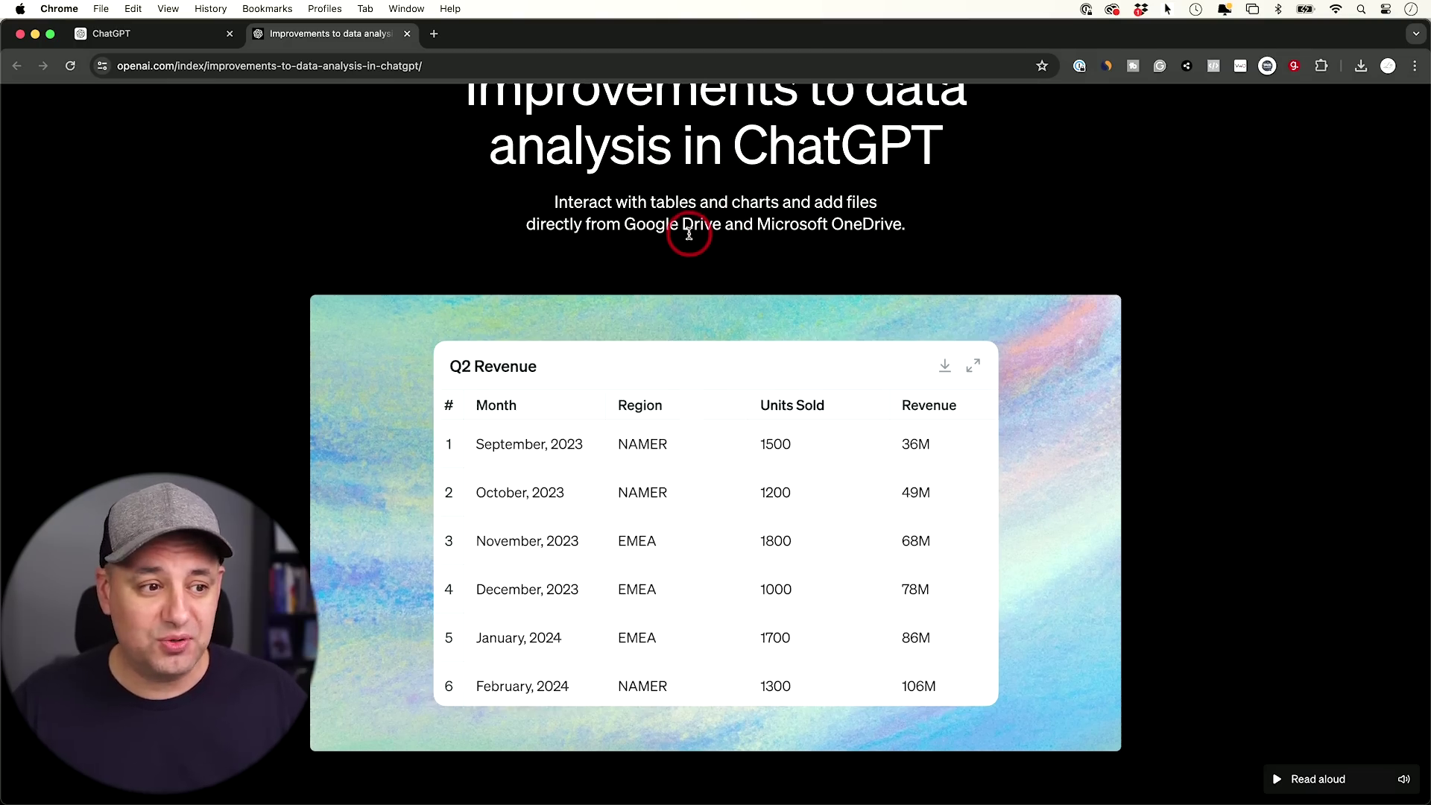
pyautogui.scroll(-8, 689, 234)
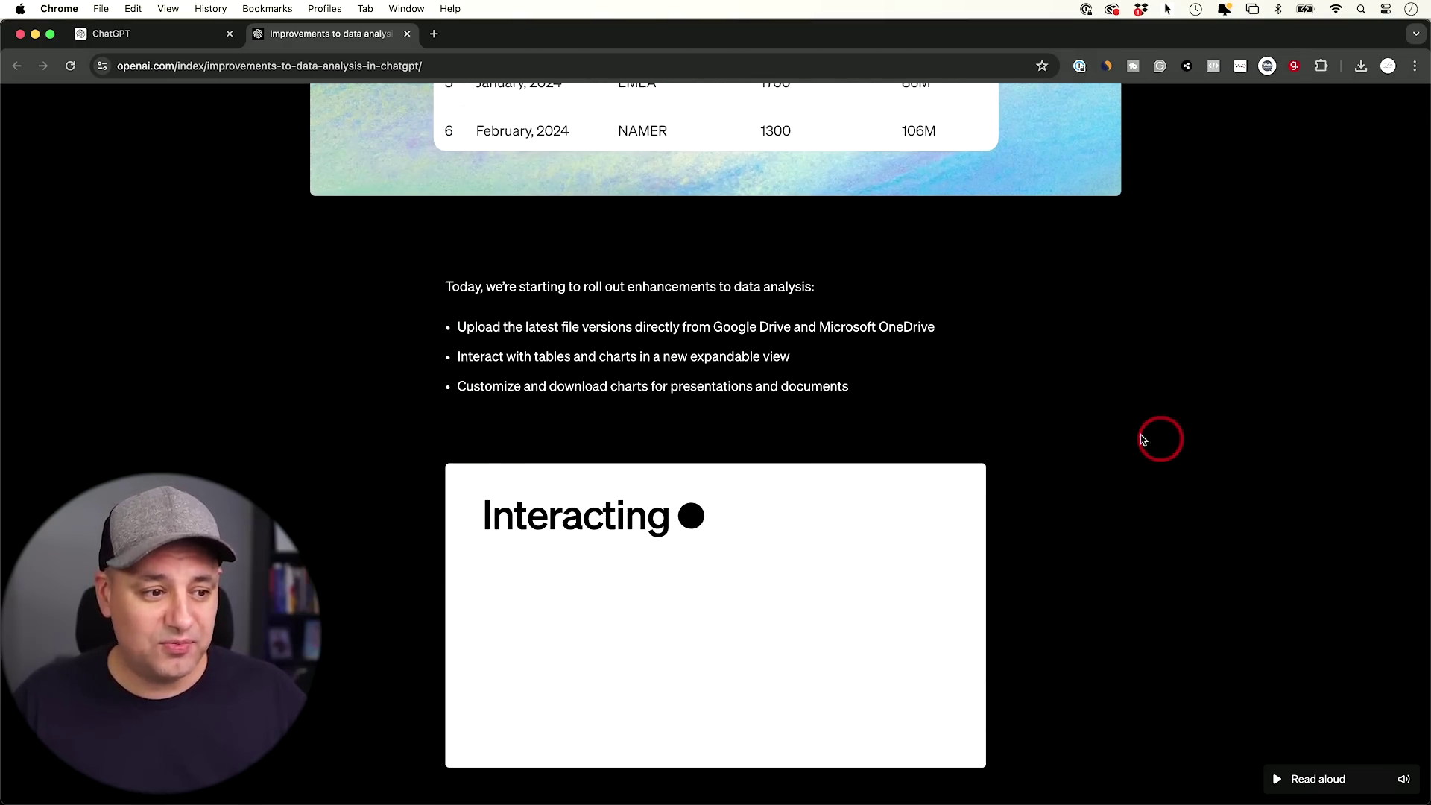
pyautogui.scroll(-1, 775, 326)
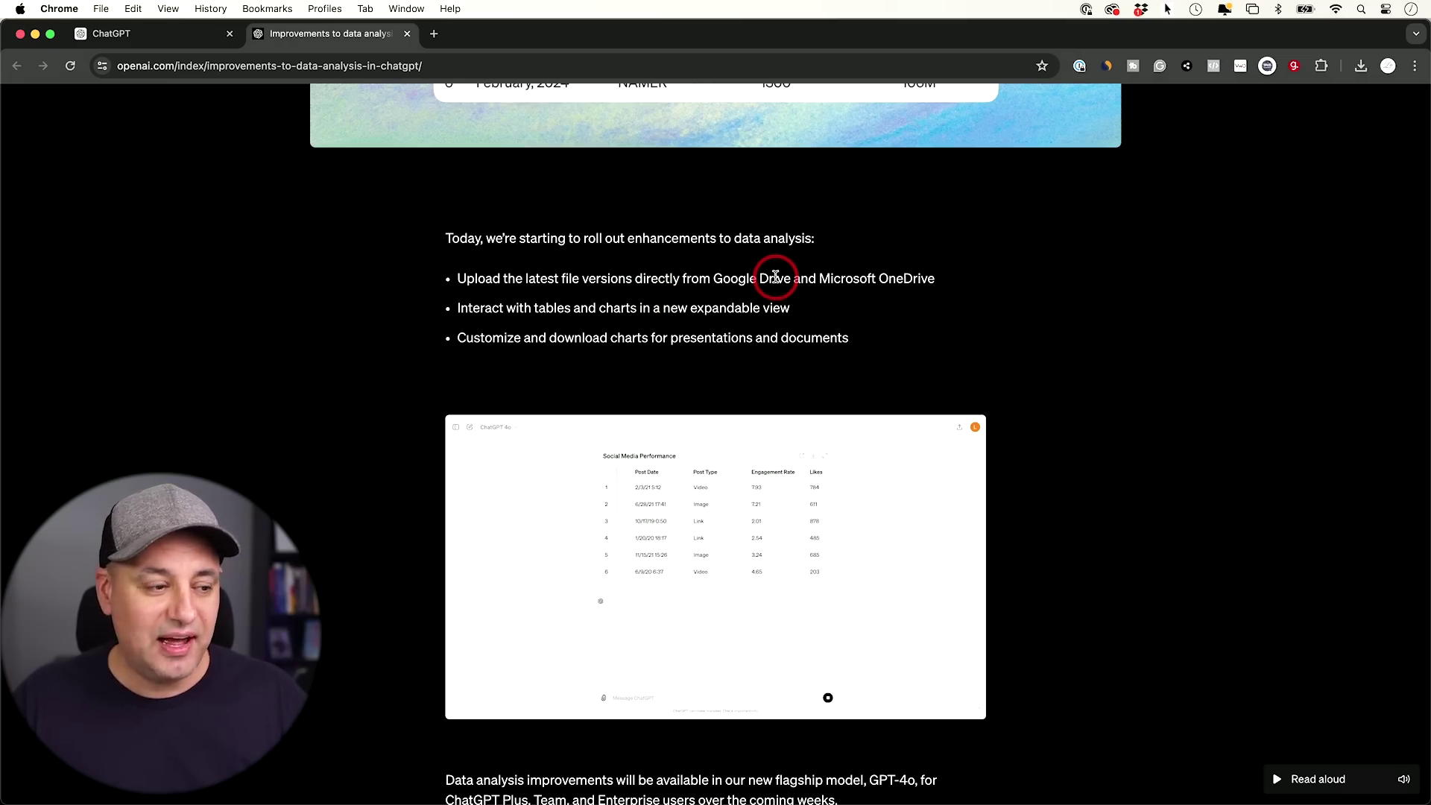
pyautogui.scroll(-6, 1059, 446)
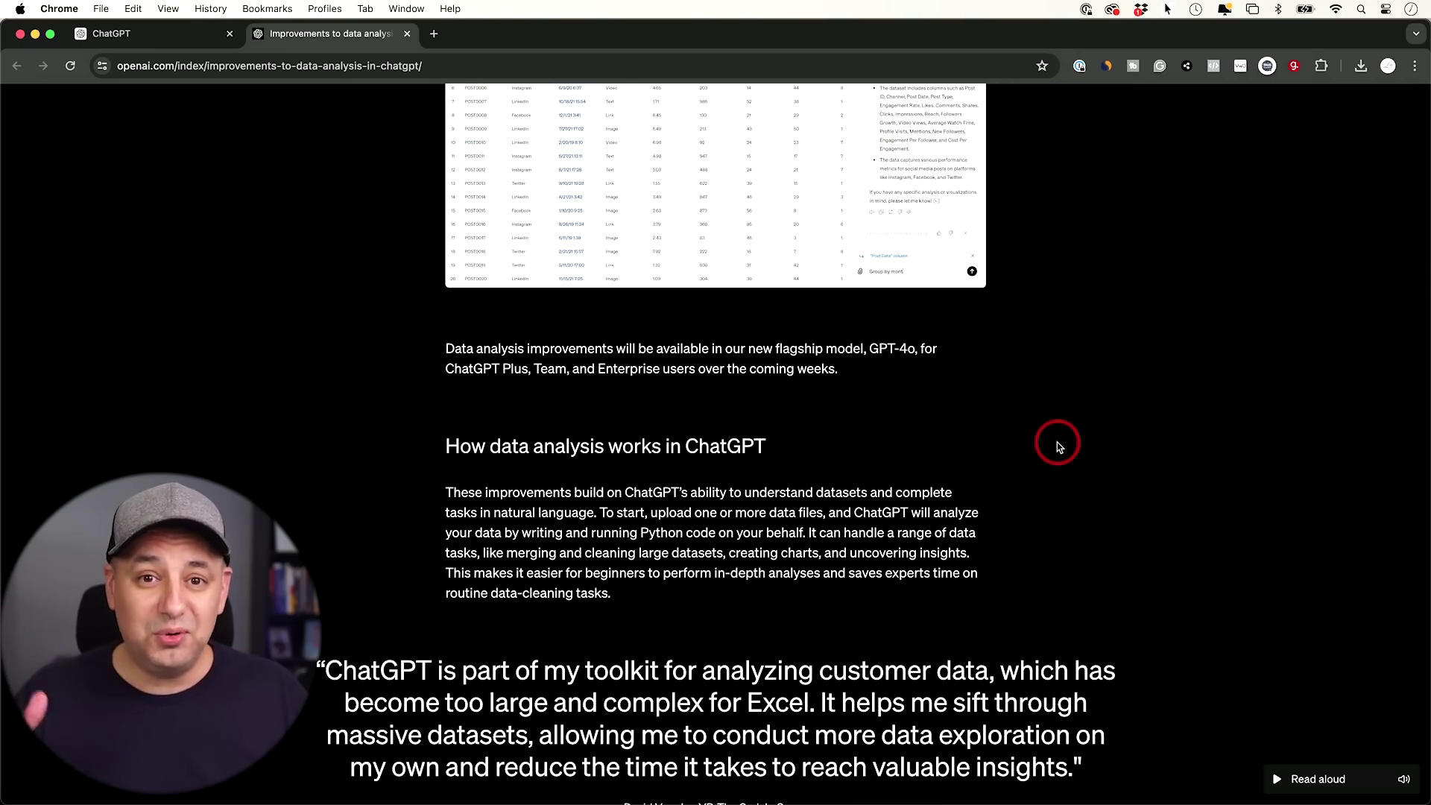
pyautogui.scroll(-1, 1057, 442)
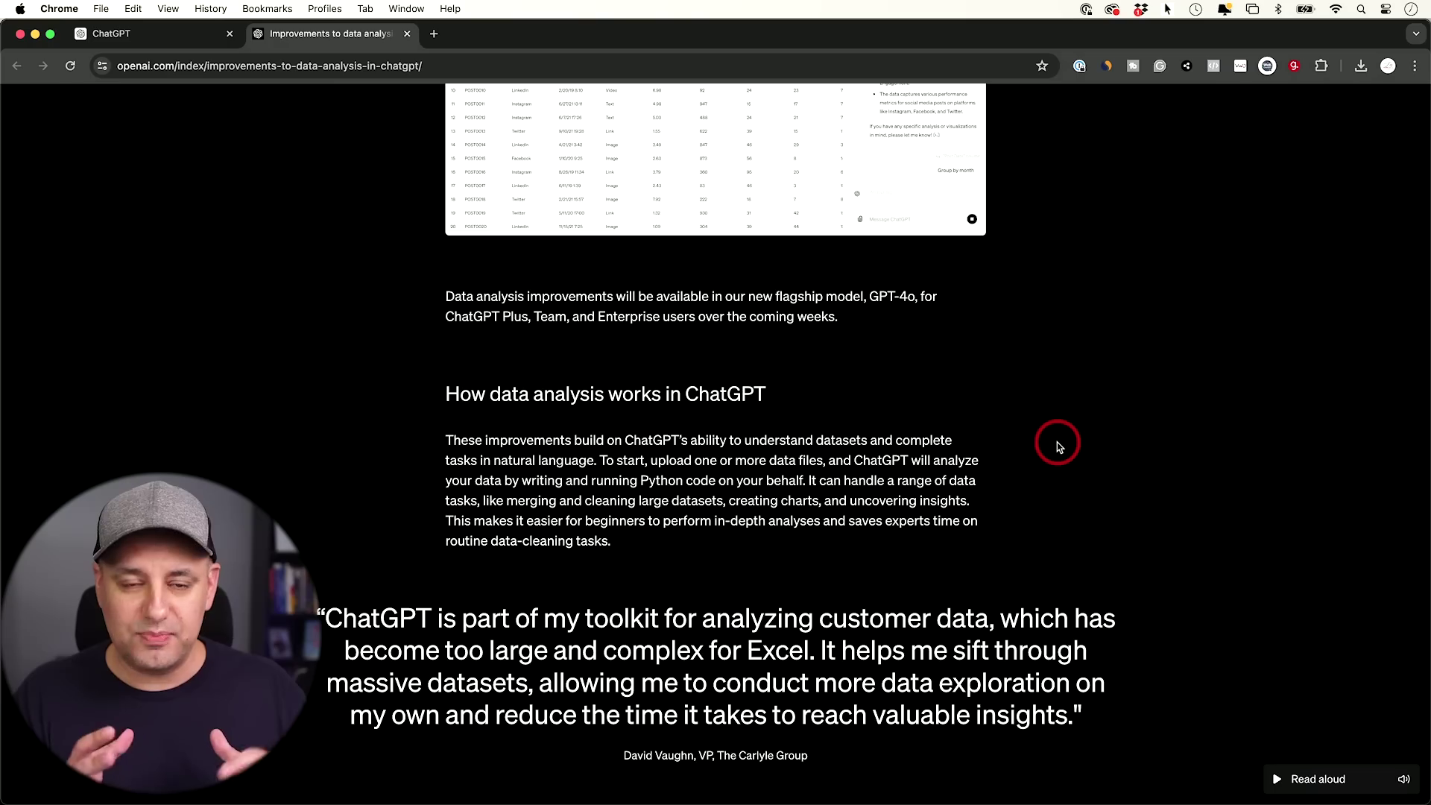
pyautogui.scroll(-6, 1057, 443)
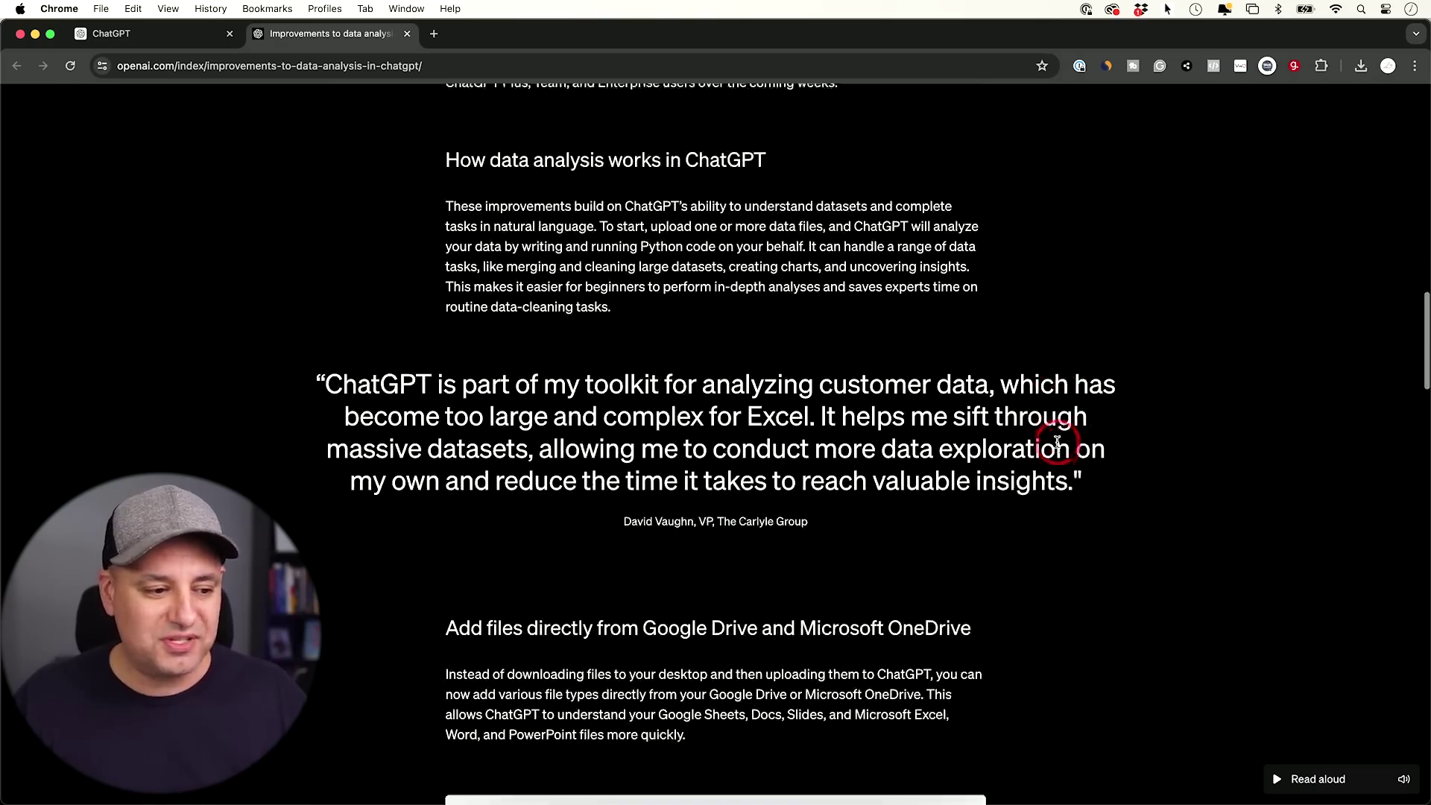
pyautogui.scroll(-3, 1057, 442)
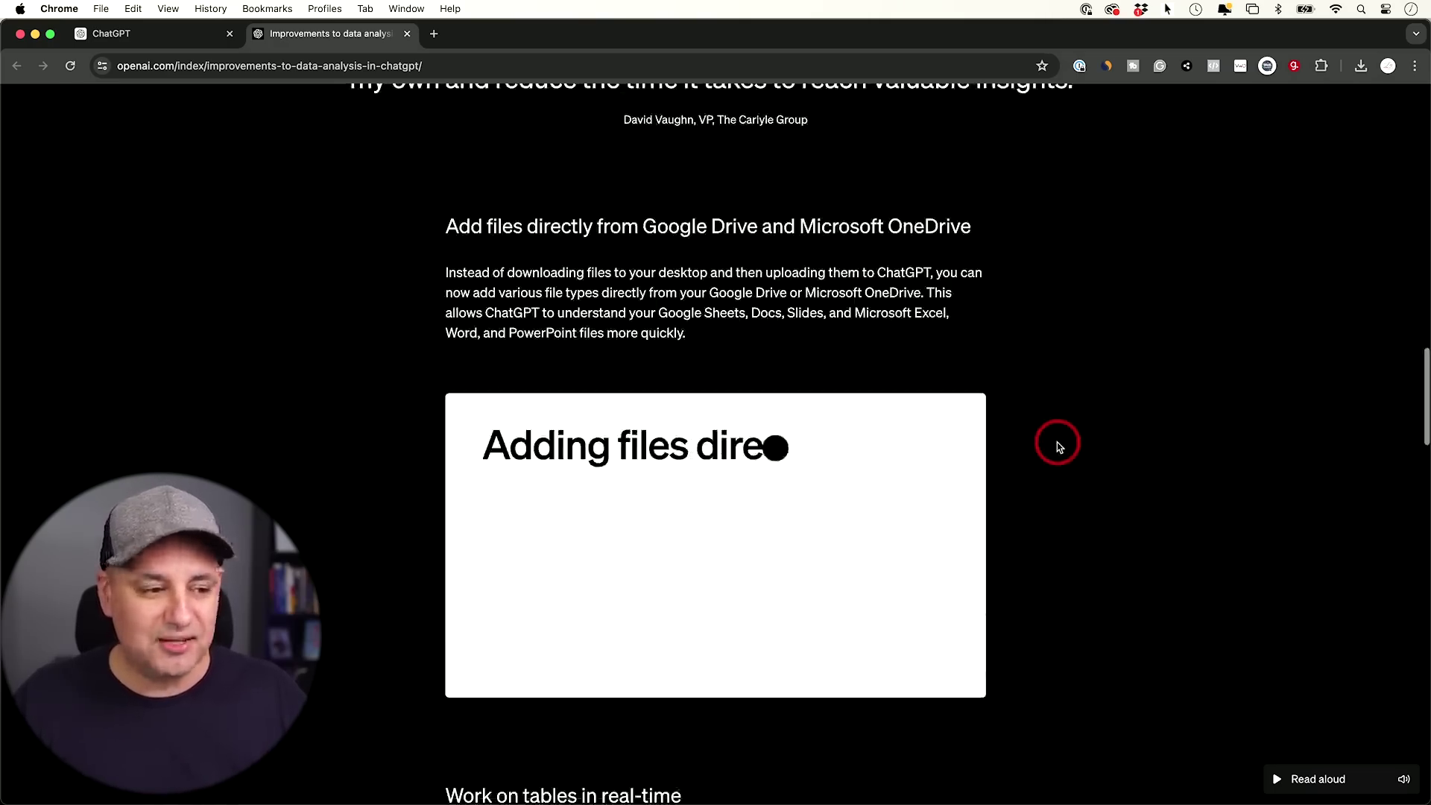
pyautogui.scroll(-5, 1057, 445)
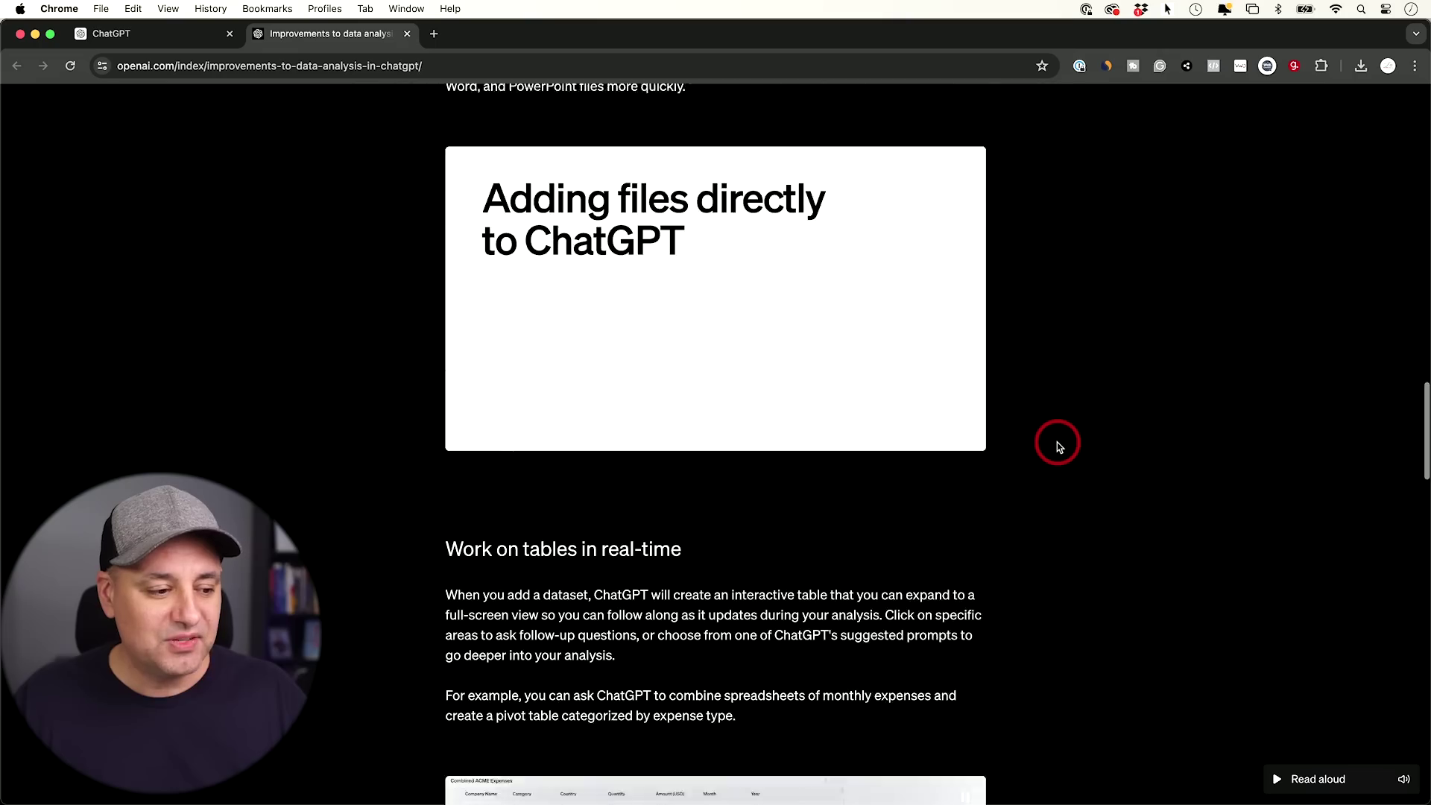
pyautogui.scroll(-3, 1057, 443)
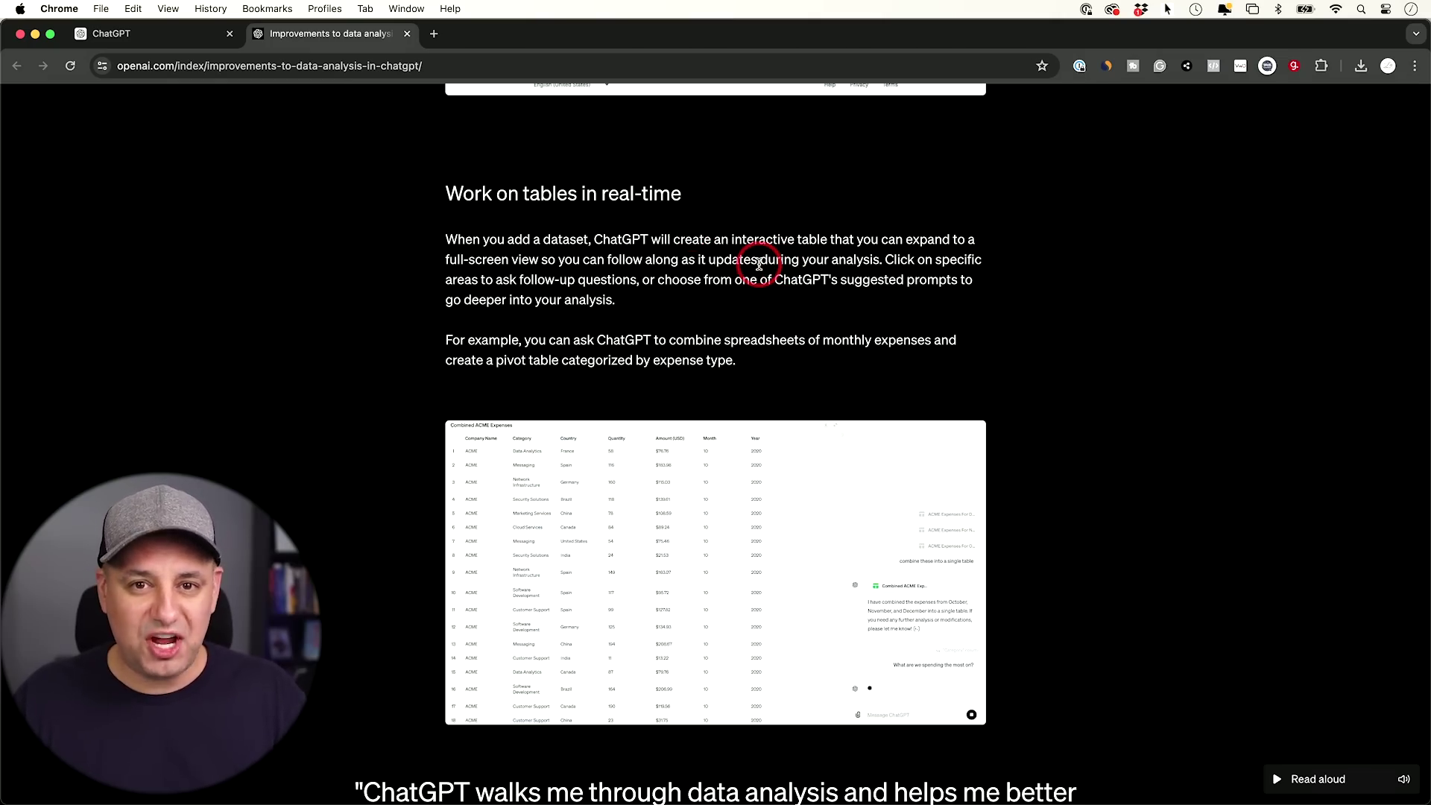
pyautogui.press('super+1')
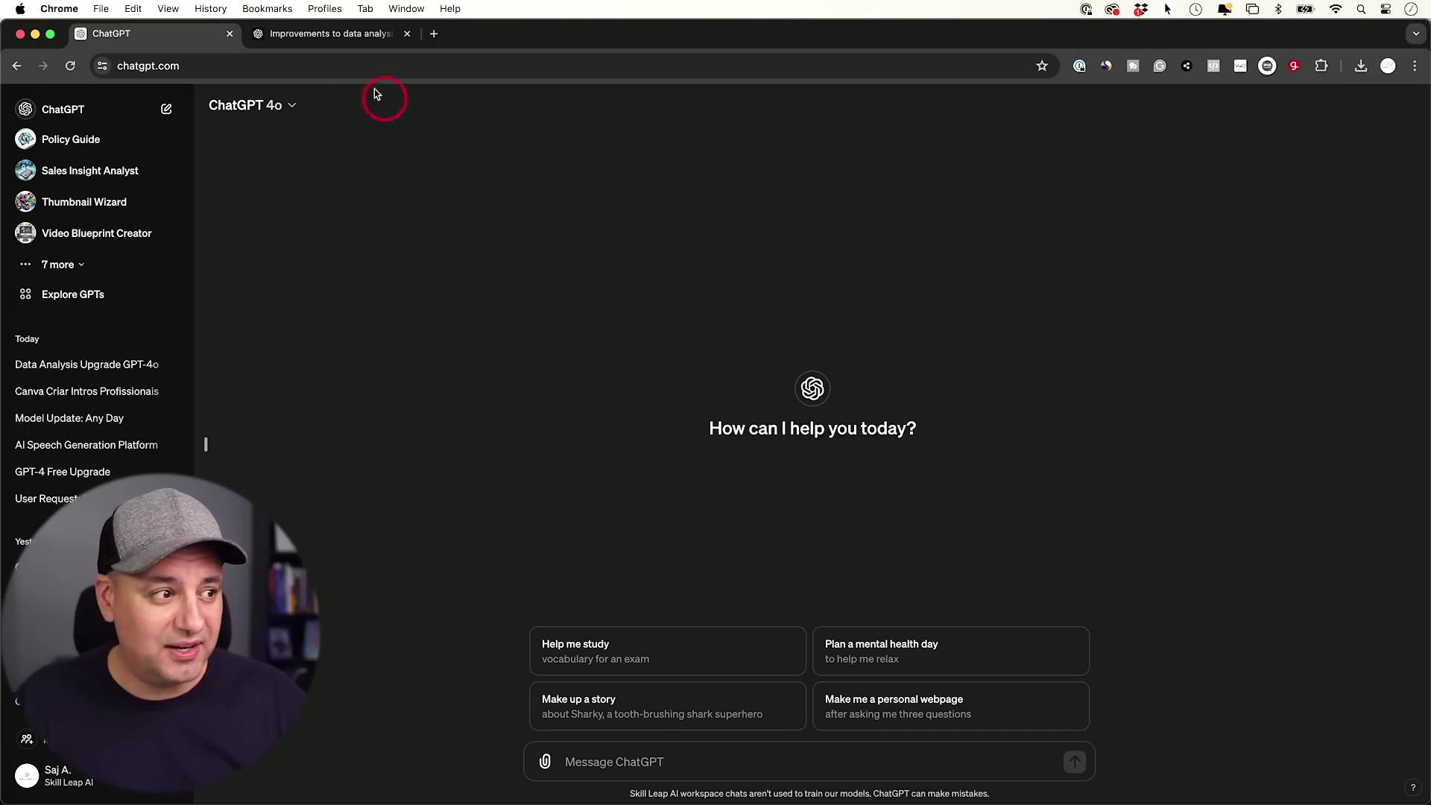
# Back in the article, highlight 'ChatGPT Plus' and 'Team, and Enterprise' in the availability sentence.
pyautogui.click(313, 35)
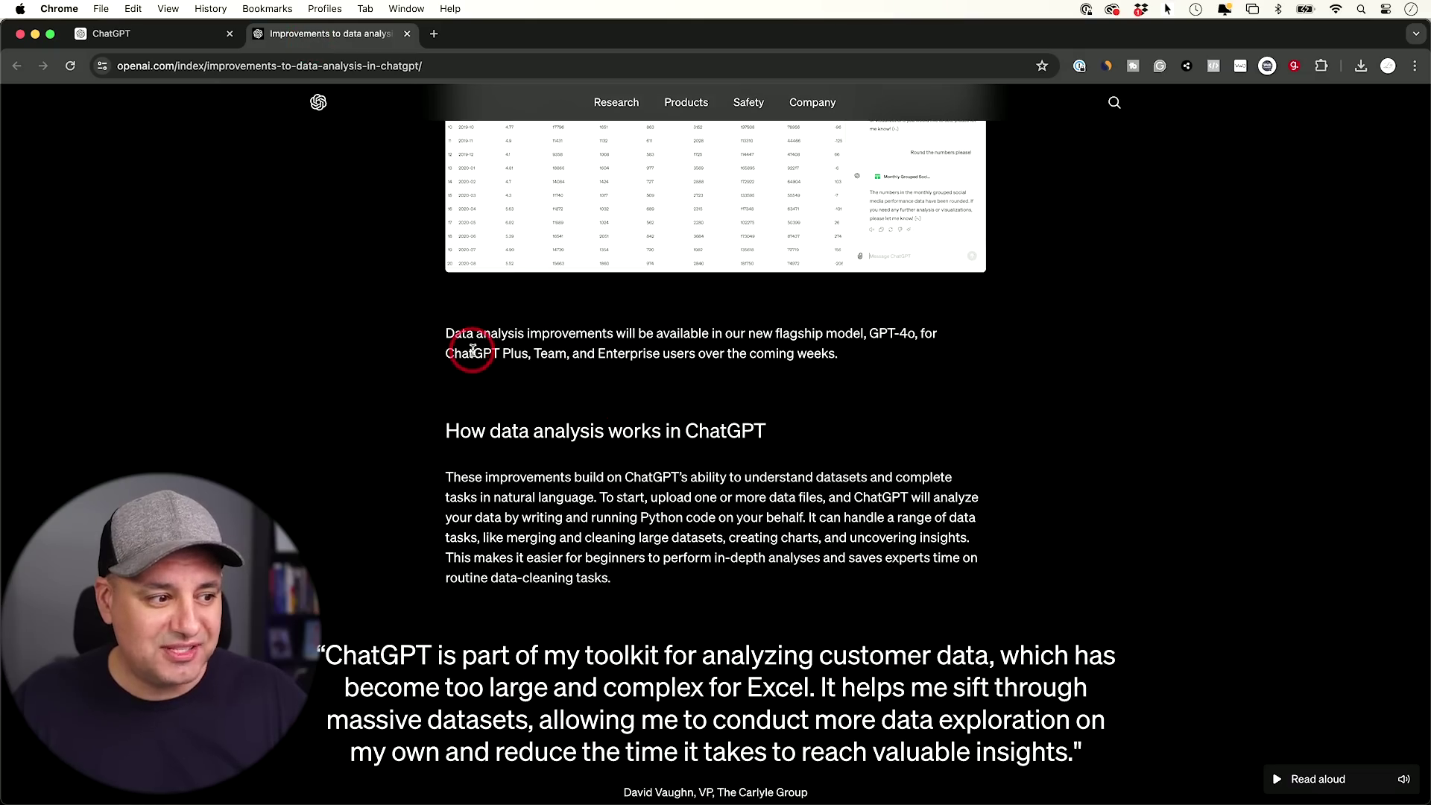
pyautogui.moveTo(447, 352); pyautogui.dragTo(566, 352)
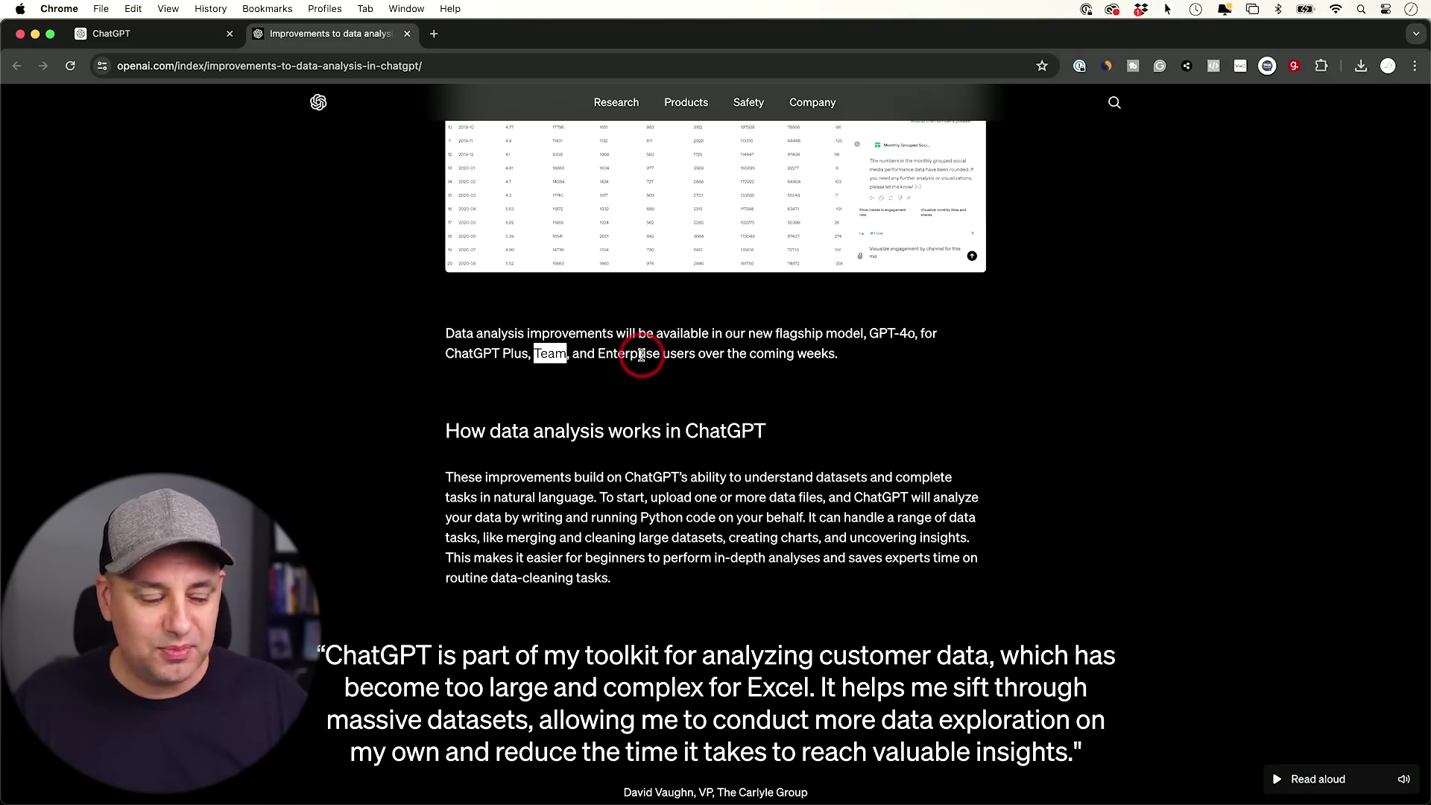
pyautogui.moveTo(538, 356); pyautogui.dragTo(657, 355)
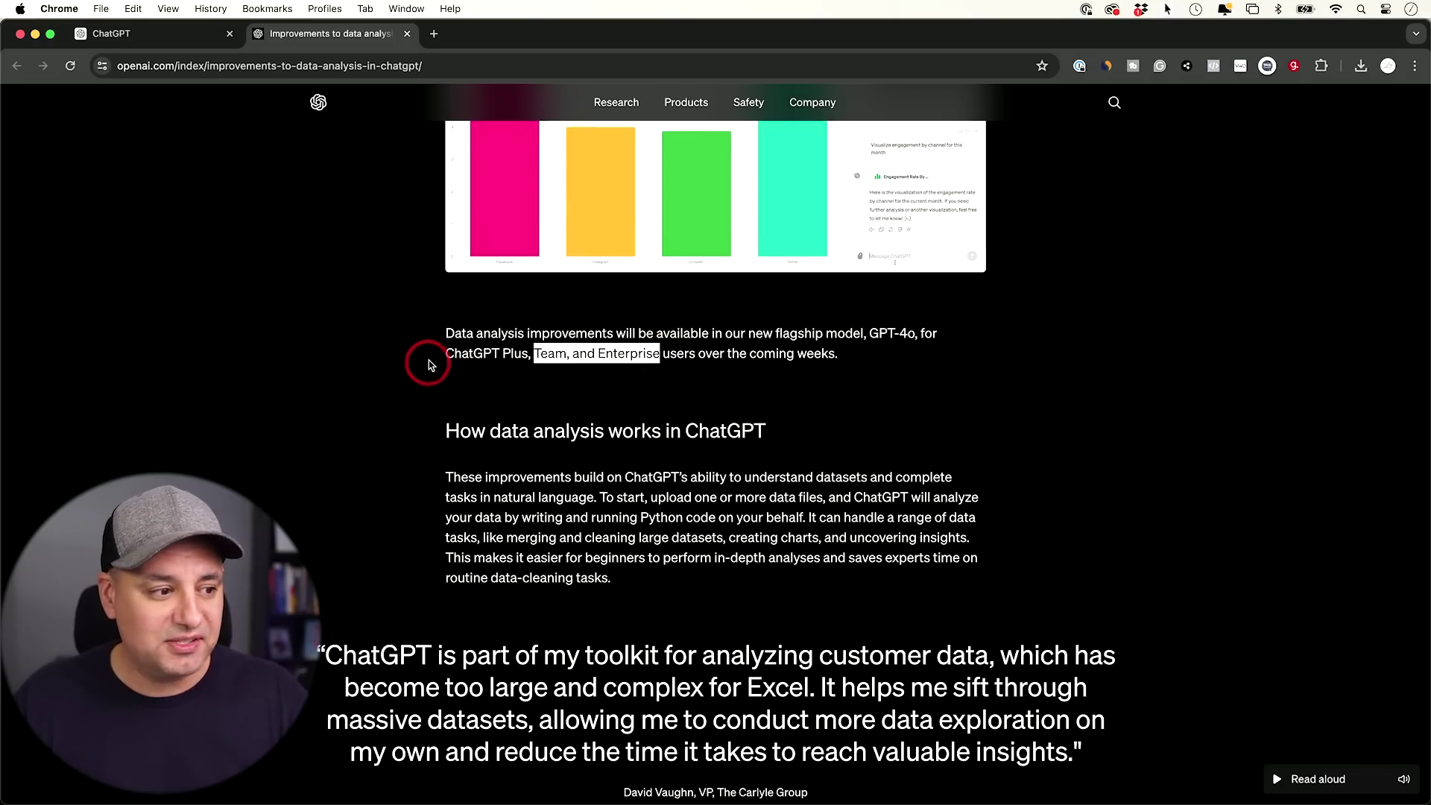
pyautogui.moveTo(446, 354); pyautogui.dragTo(527, 354)
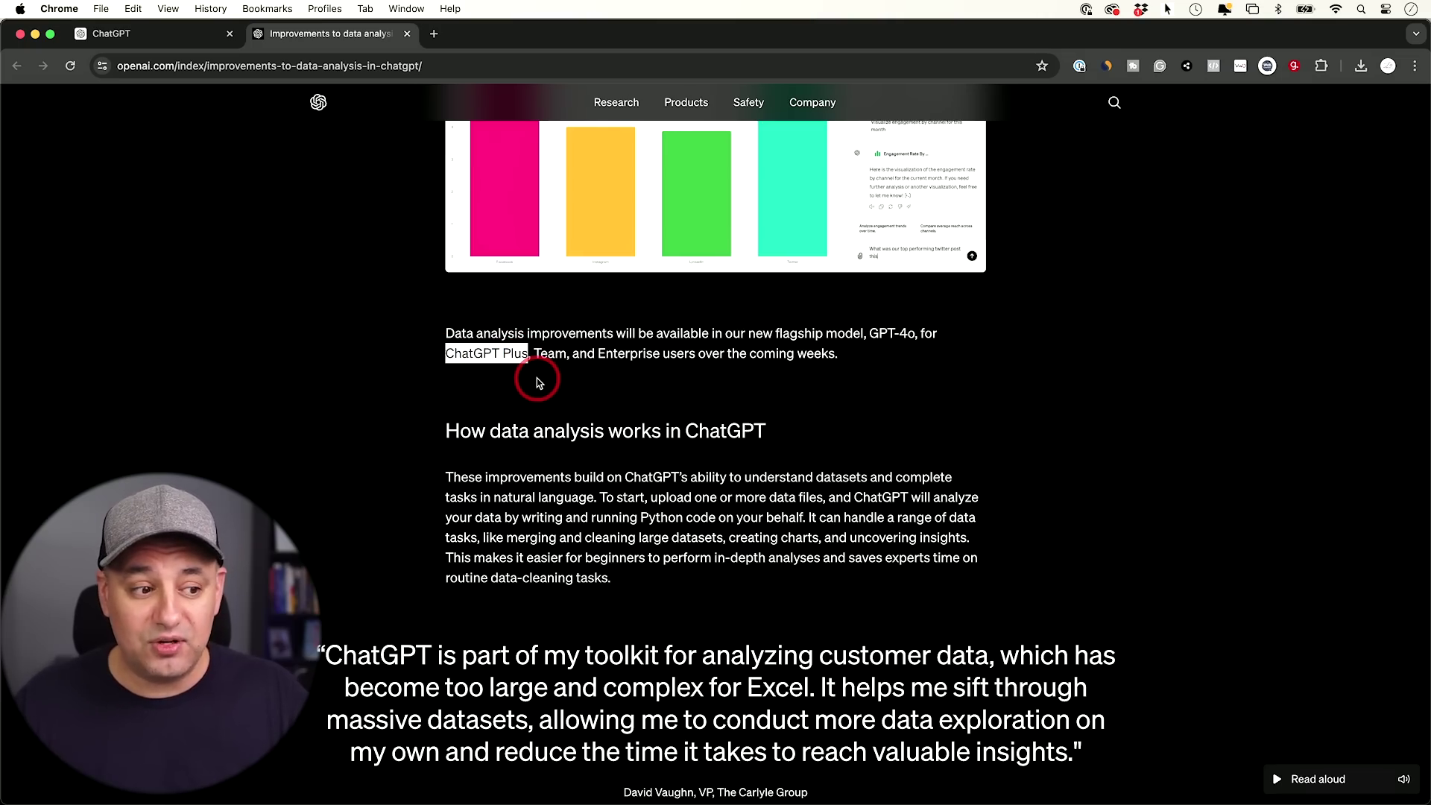
# Highlight the Comprehensive security and privacy paragraph, then clear the selection.
pyautogui.scroll(-10, 537, 381)
pyautogui.scroll(-10, 537, 380)
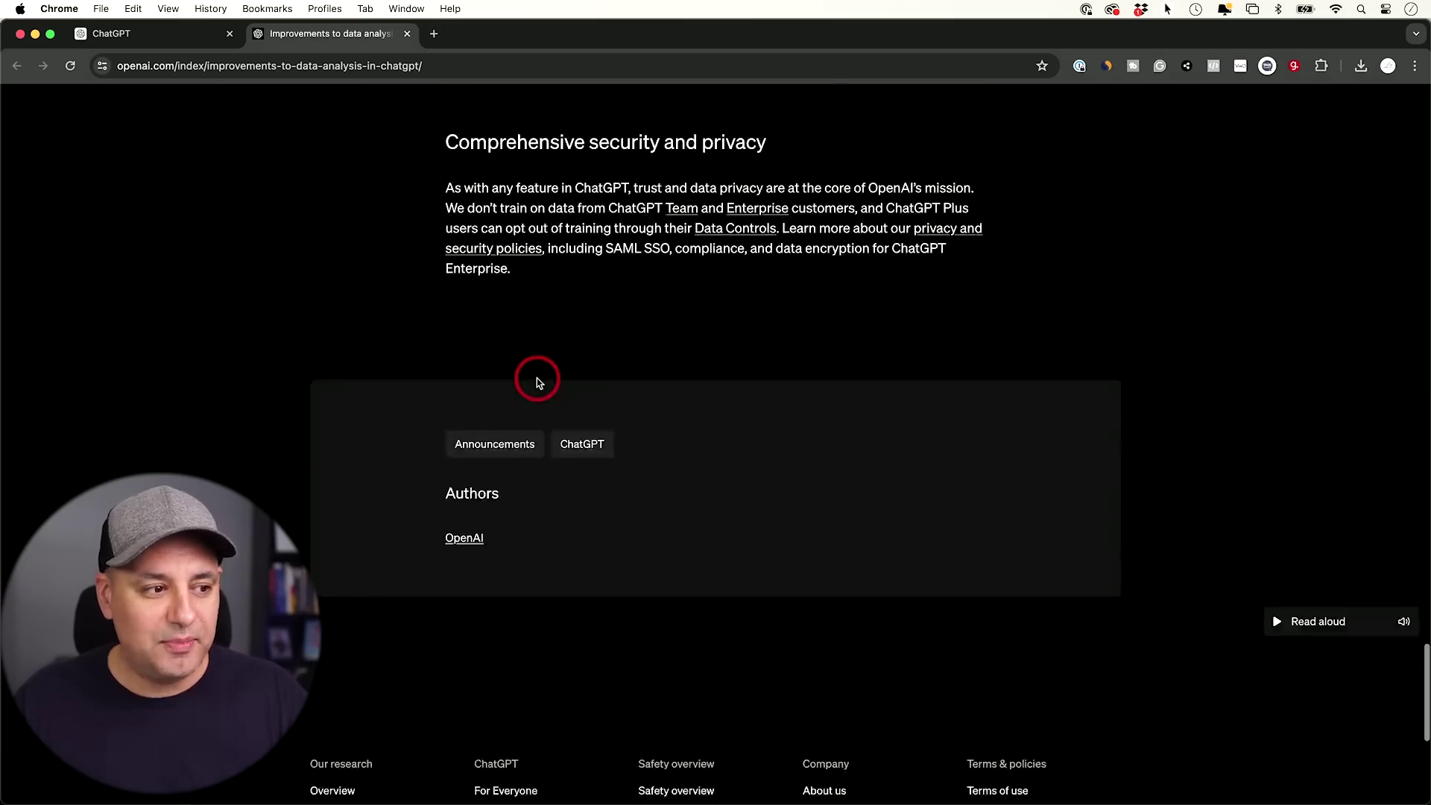
pyautogui.scroll(2, 537, 381)
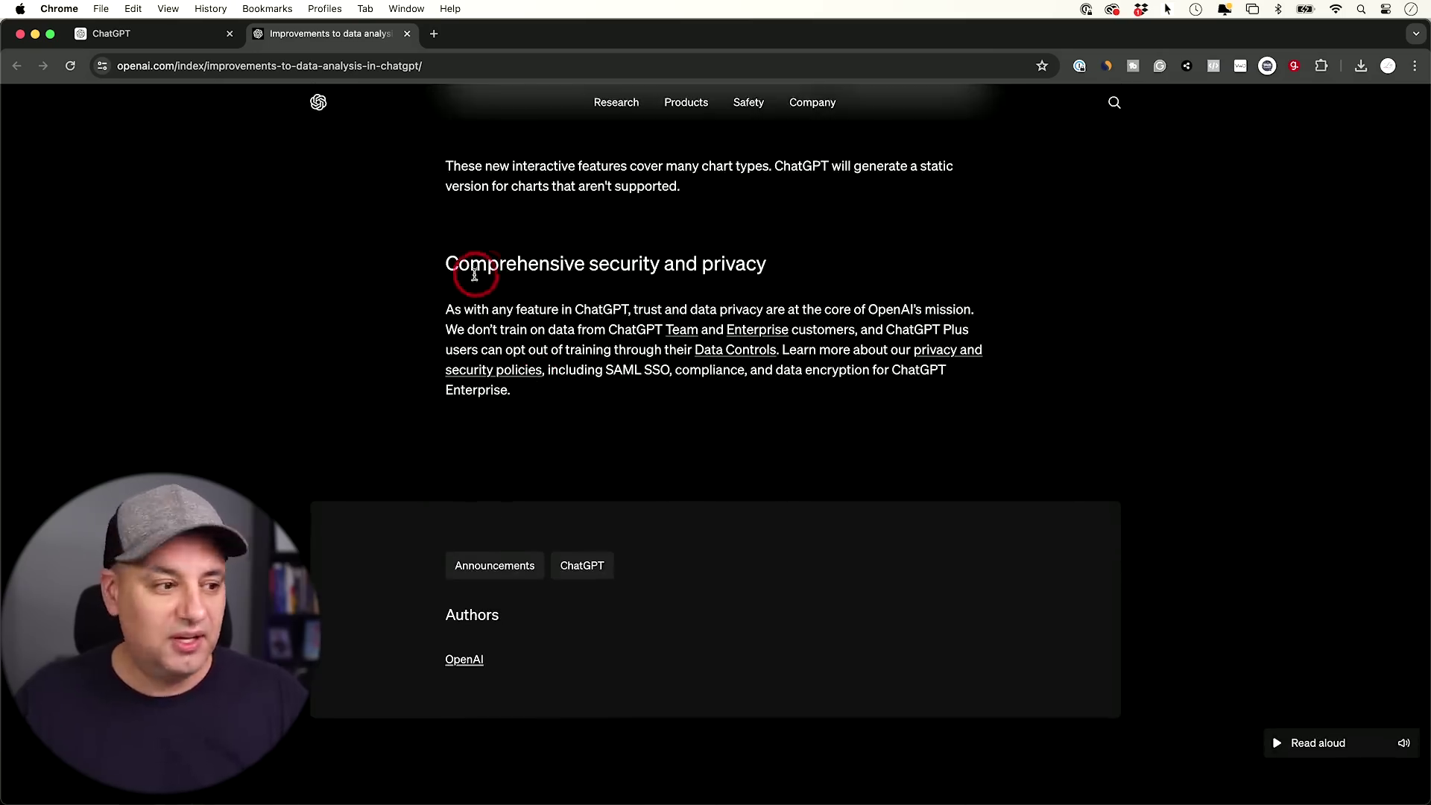
pyautogui.moveTo(439, 306); pyautogui.dragTo(596, 396)
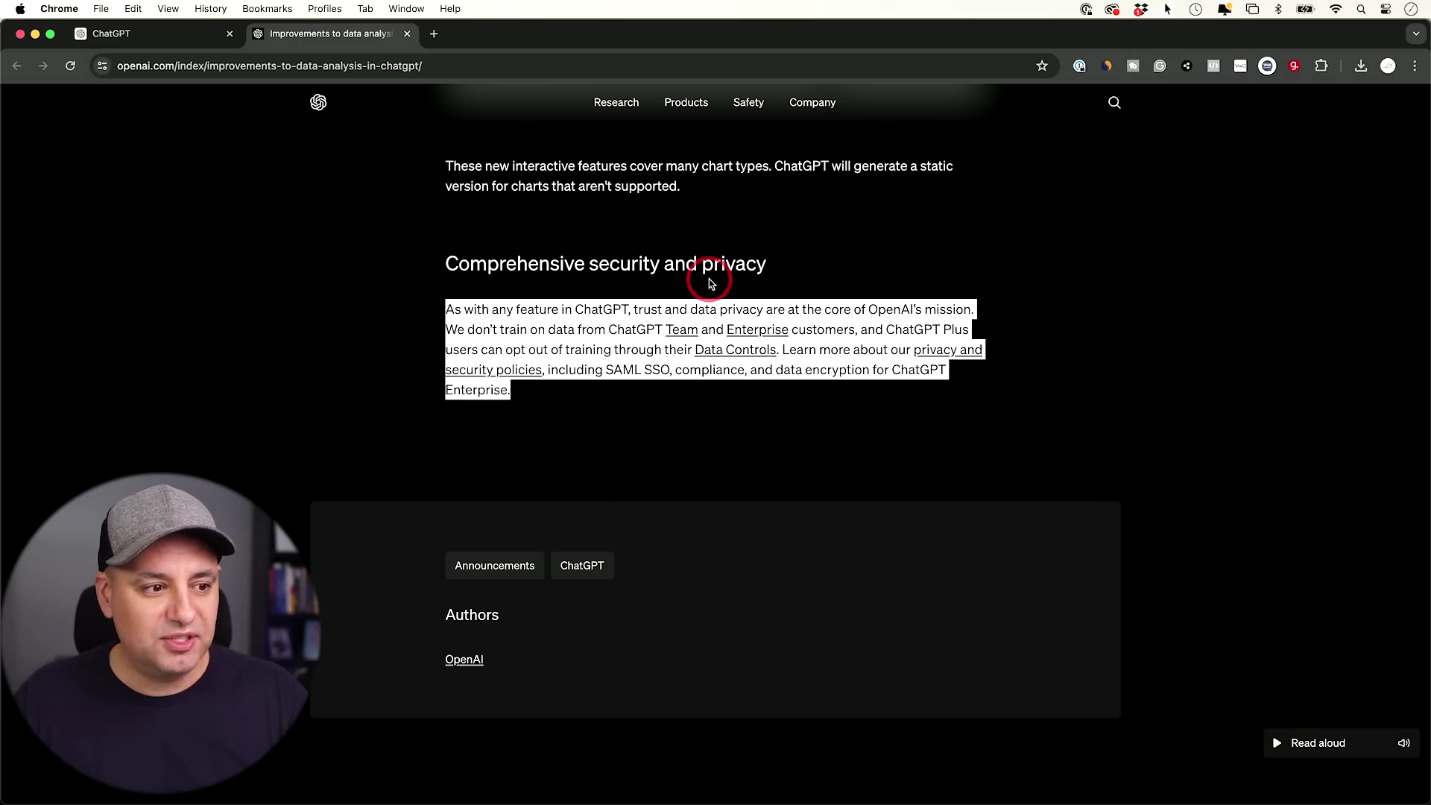
pyautogui.click(866, 273)
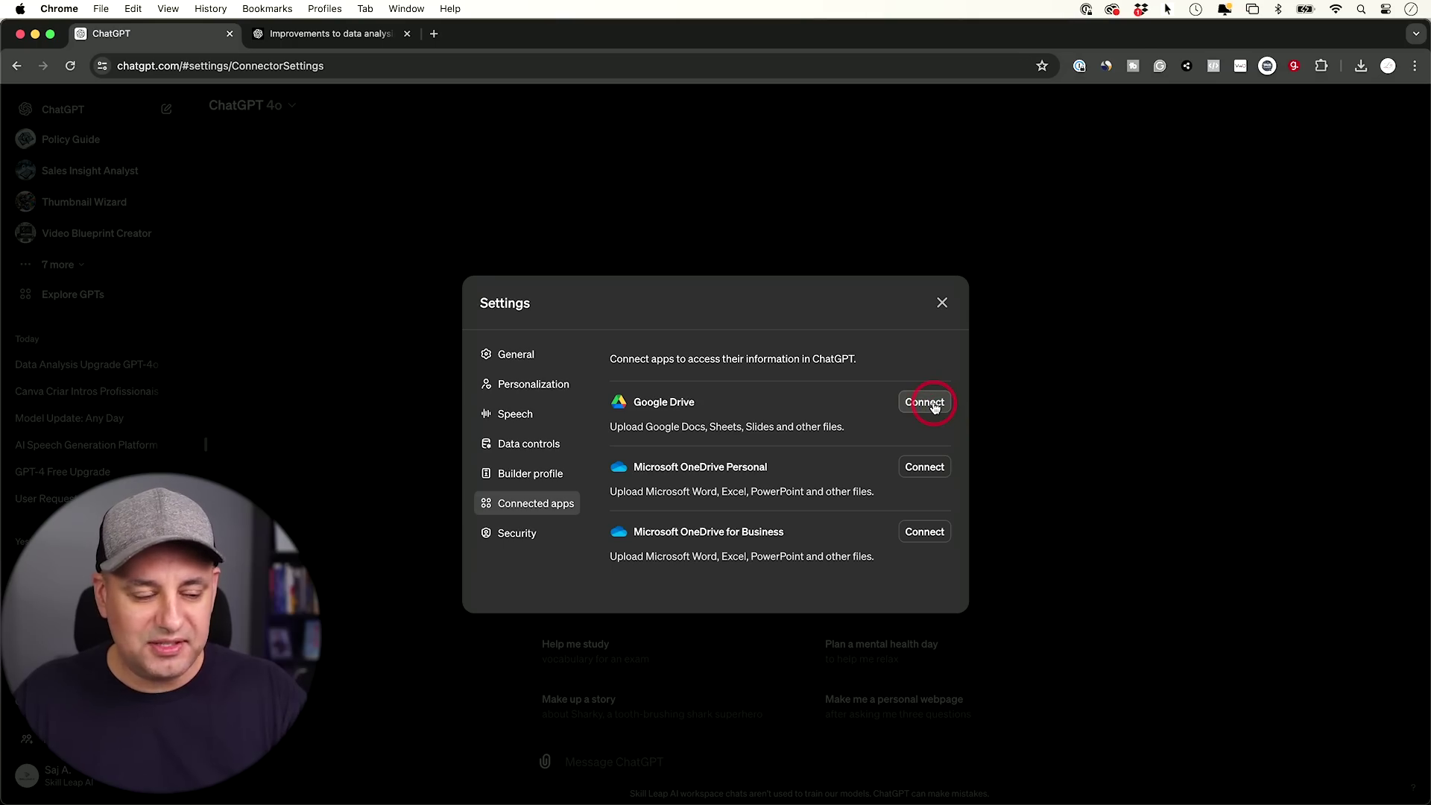
# Connect Google Drive under Connected apps, approving access on Google's consent page, and close Settings.
pyautogui.click(933, 407)
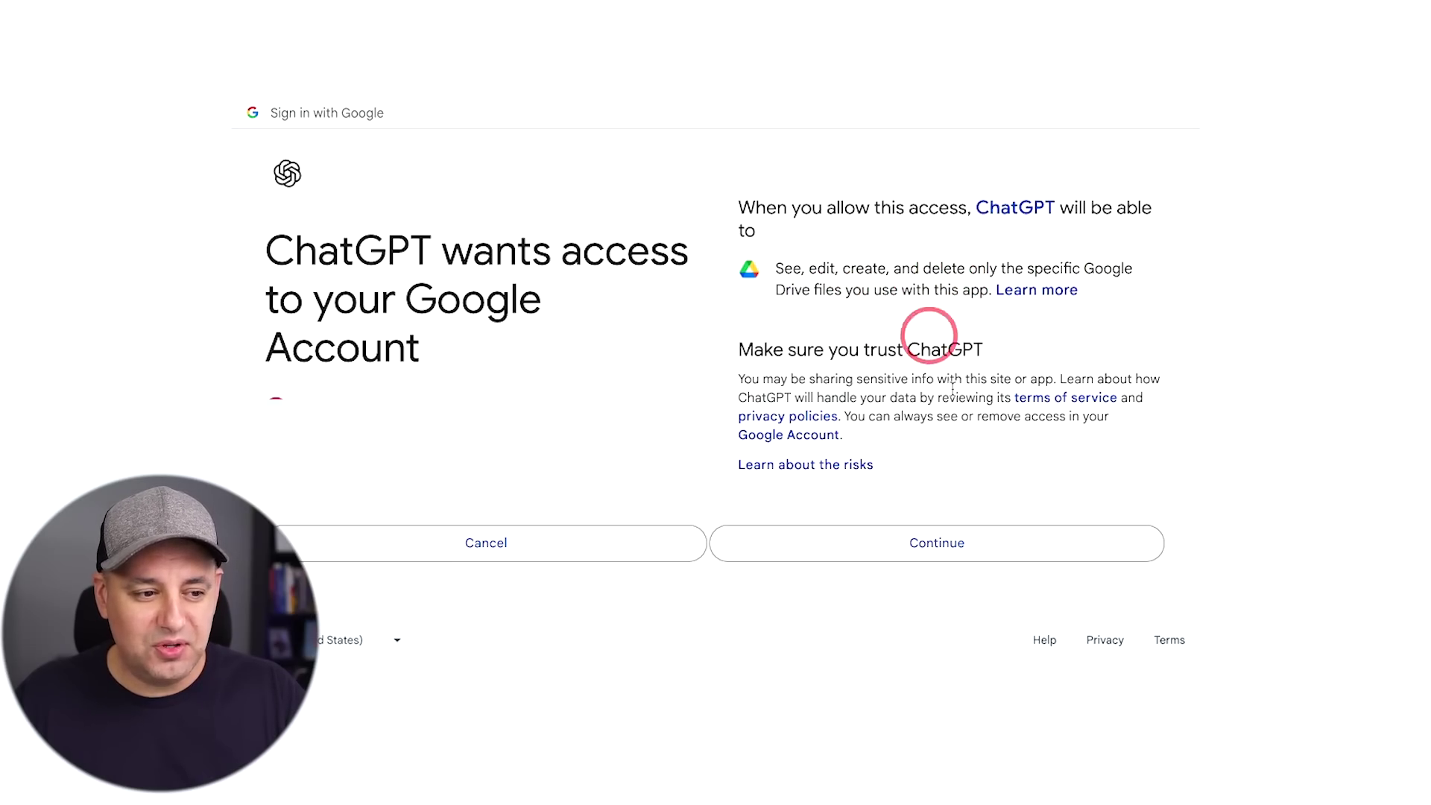
pyautogui.click(1009, 549)
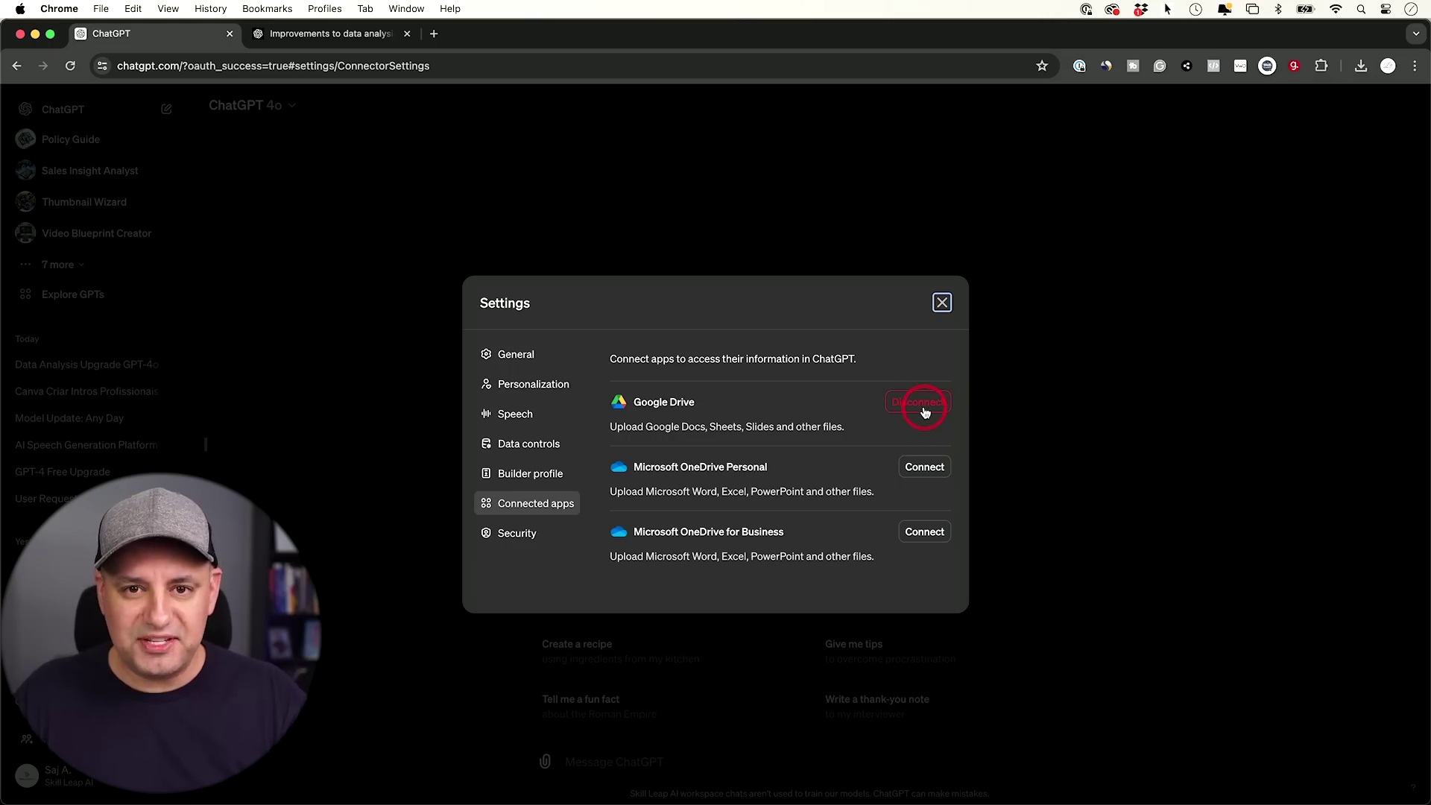
pyautogui.click(940, 304)
pyautogui.click(545, 761)
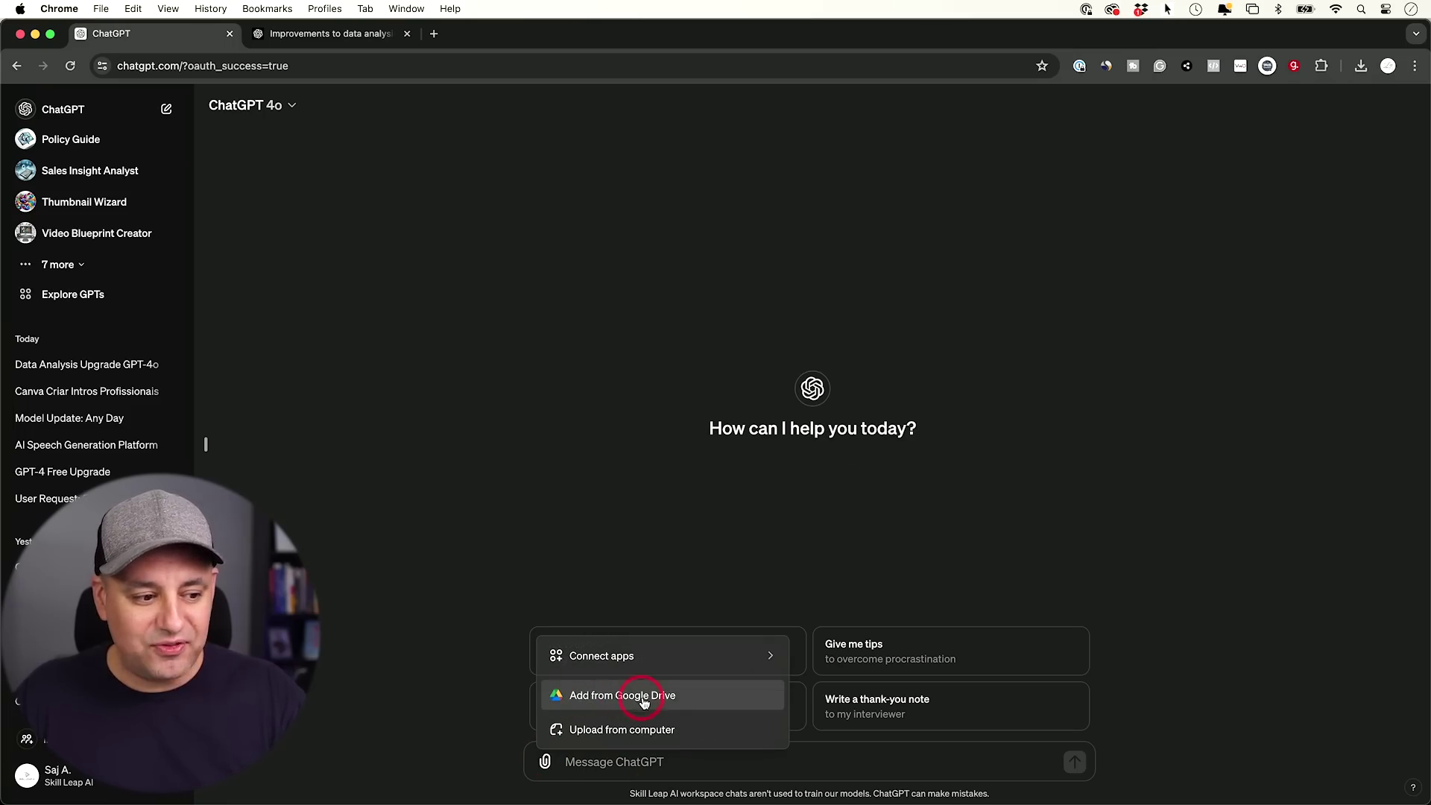
# Attach the World-happiness-report-2024 spreadsheet using Add from Google Drive.
pyautogui.moveTo(666, 660)
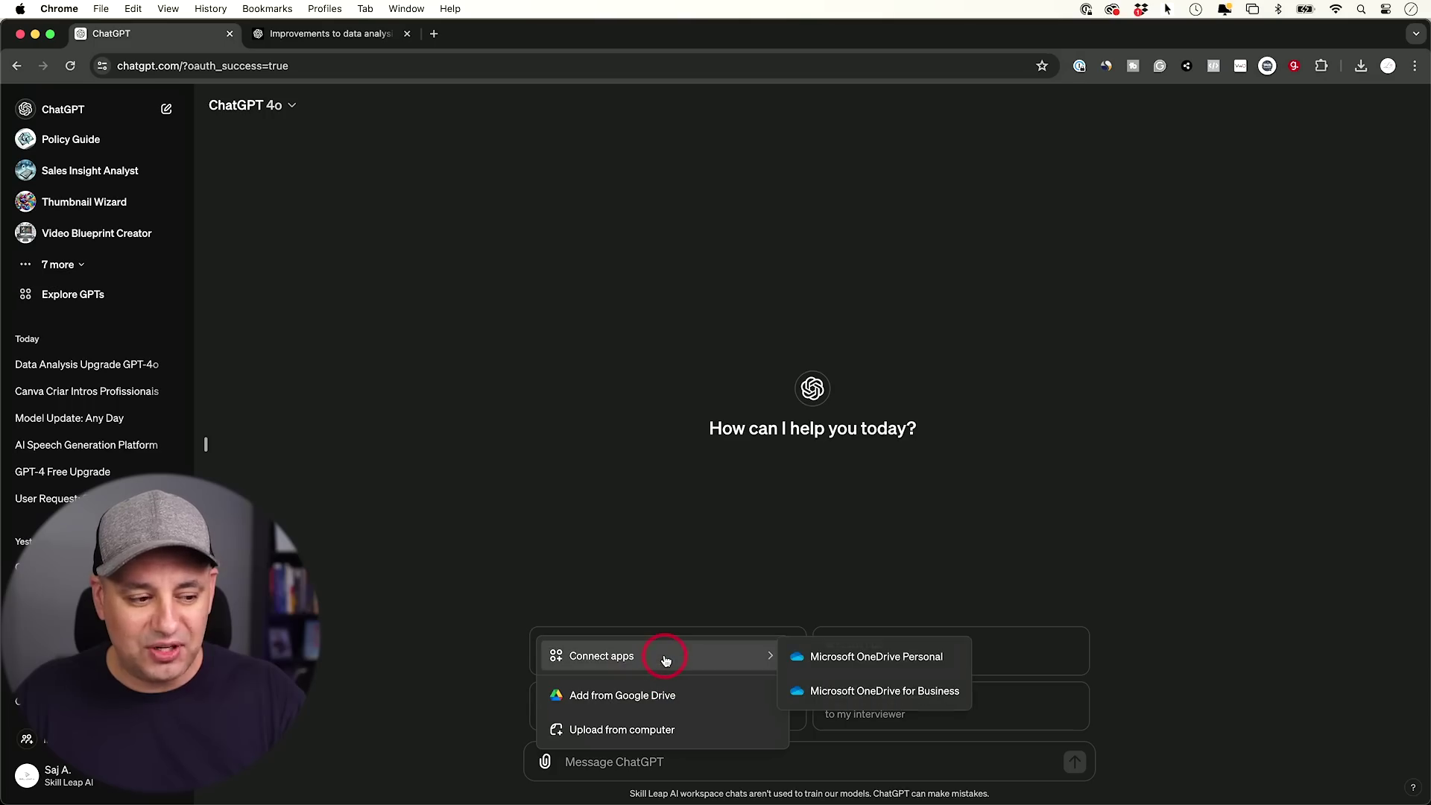
pyautogui.click(694, 701)
pyautogui.click(563, 488)
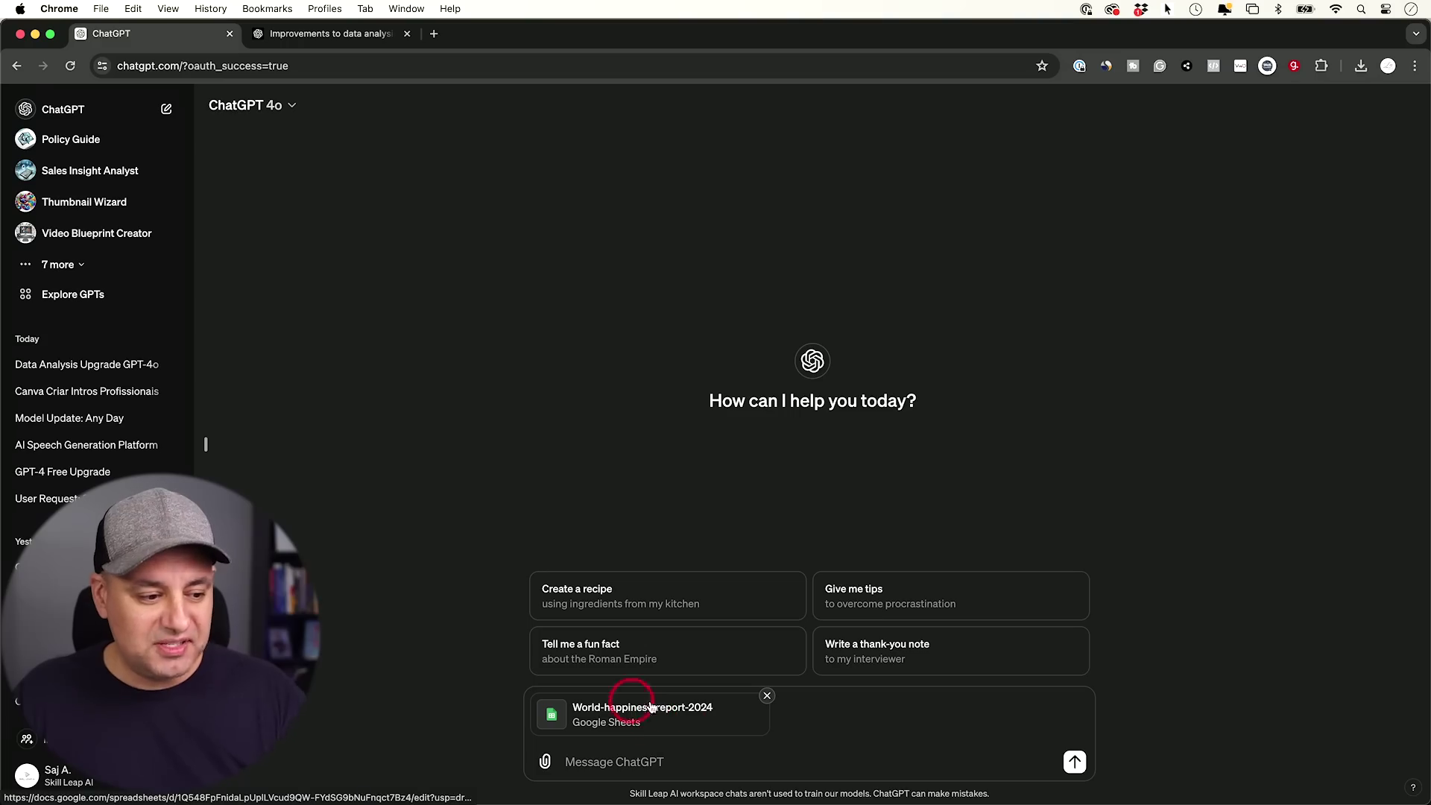
pyautogui.click(643, 755)
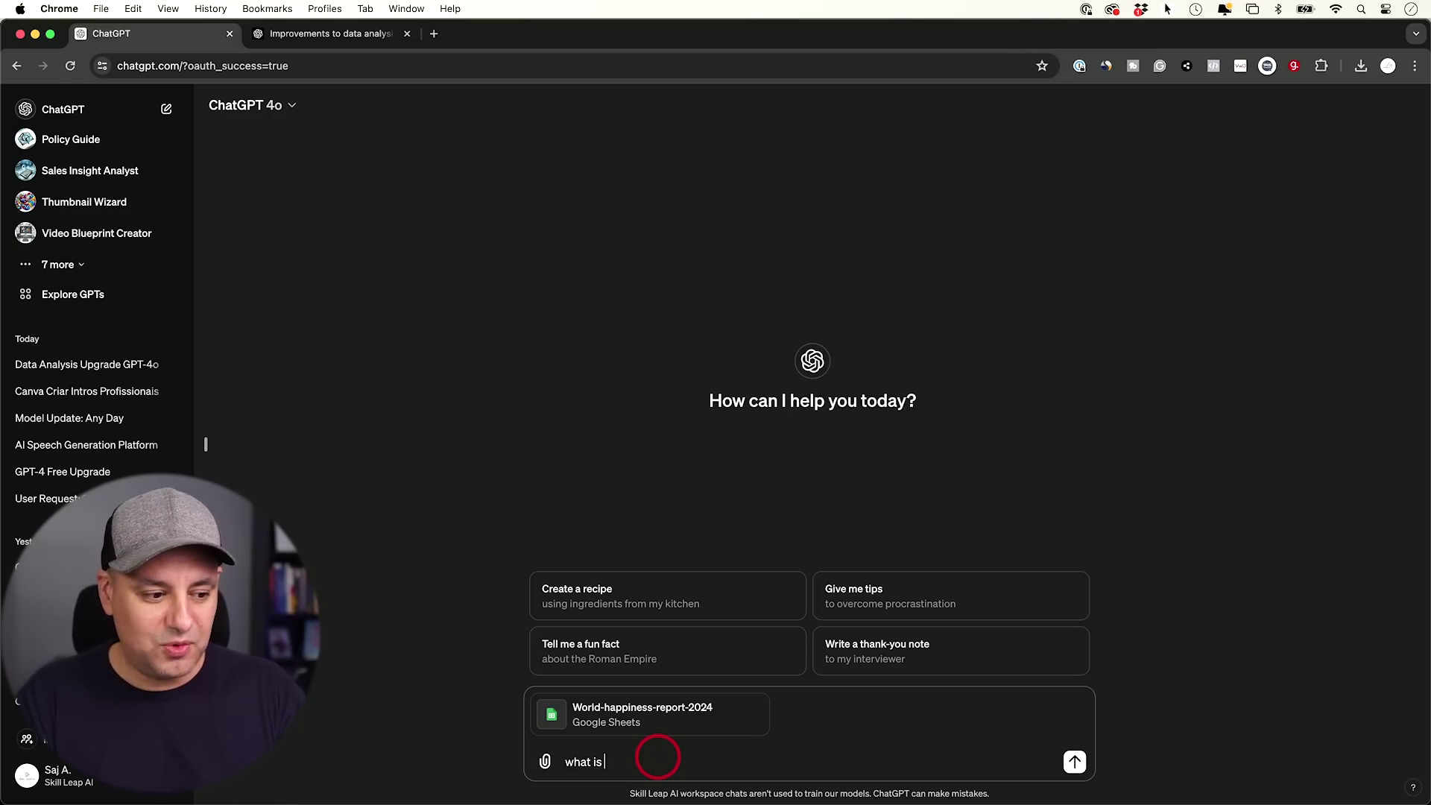
# Send 'what is this document' and review the column description and first-rows preview.
pyautogui.write('ment')
pyautogui.press('Return')
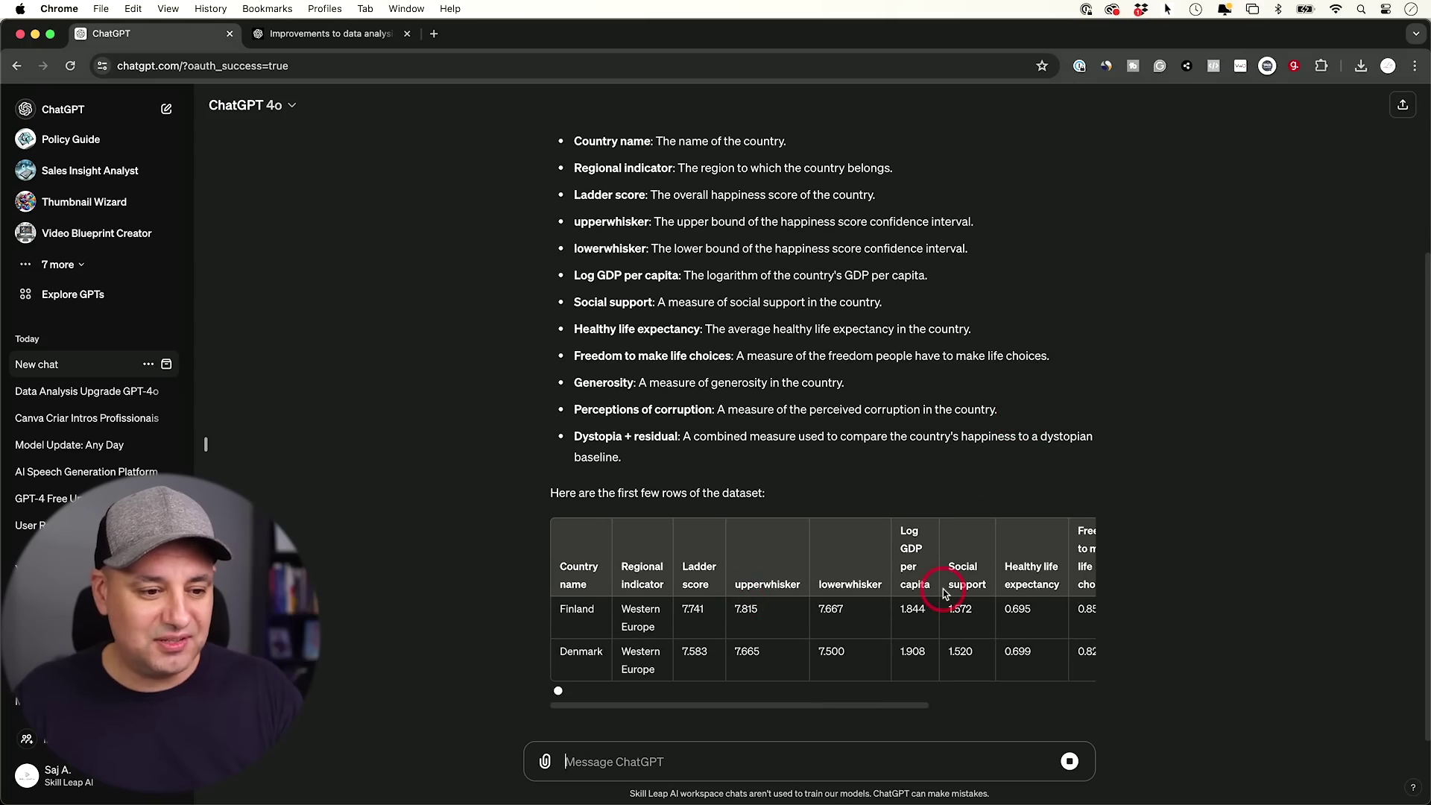
pyautogui.hscroll(3, 851, 585)
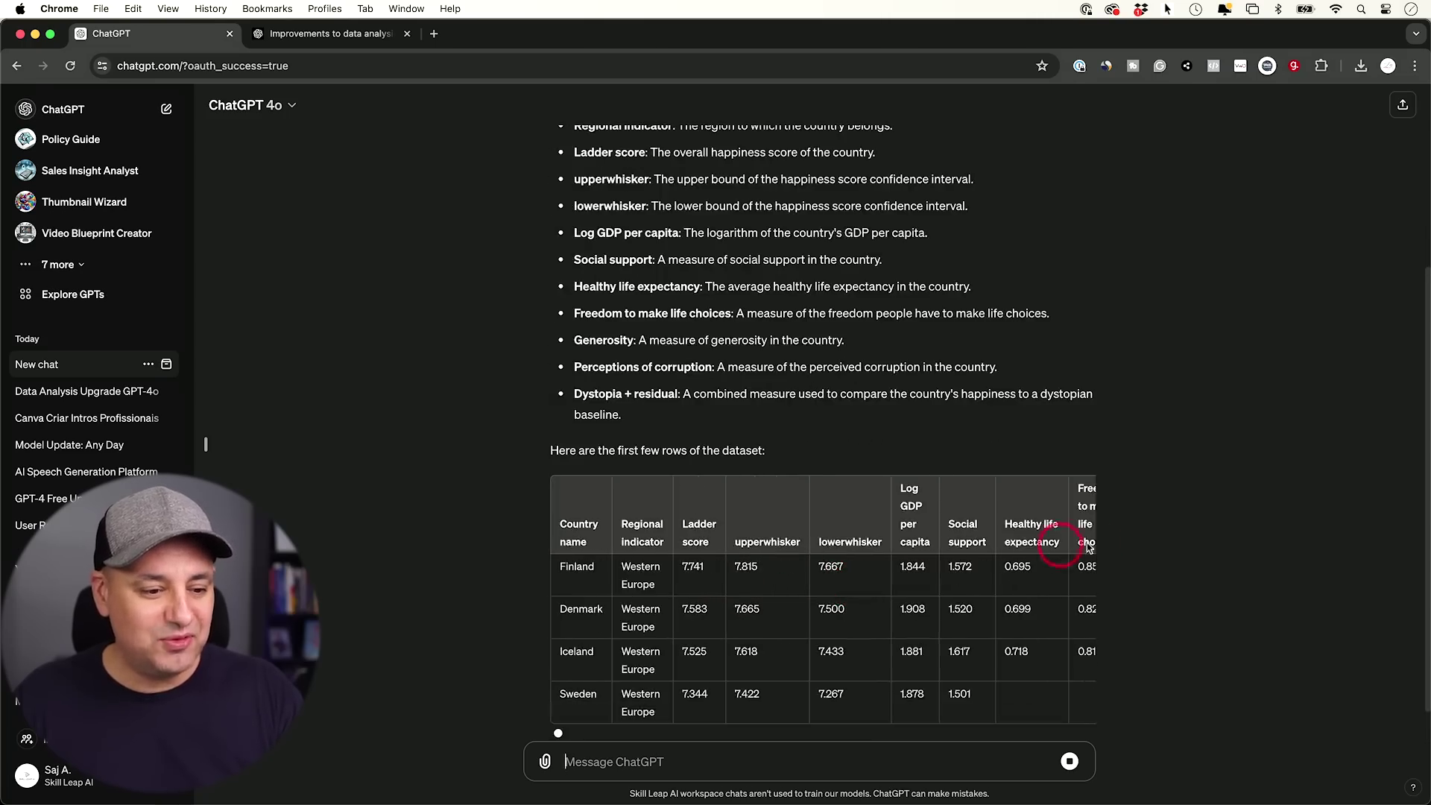
pyautogui.scroll(10, 1064, 608)
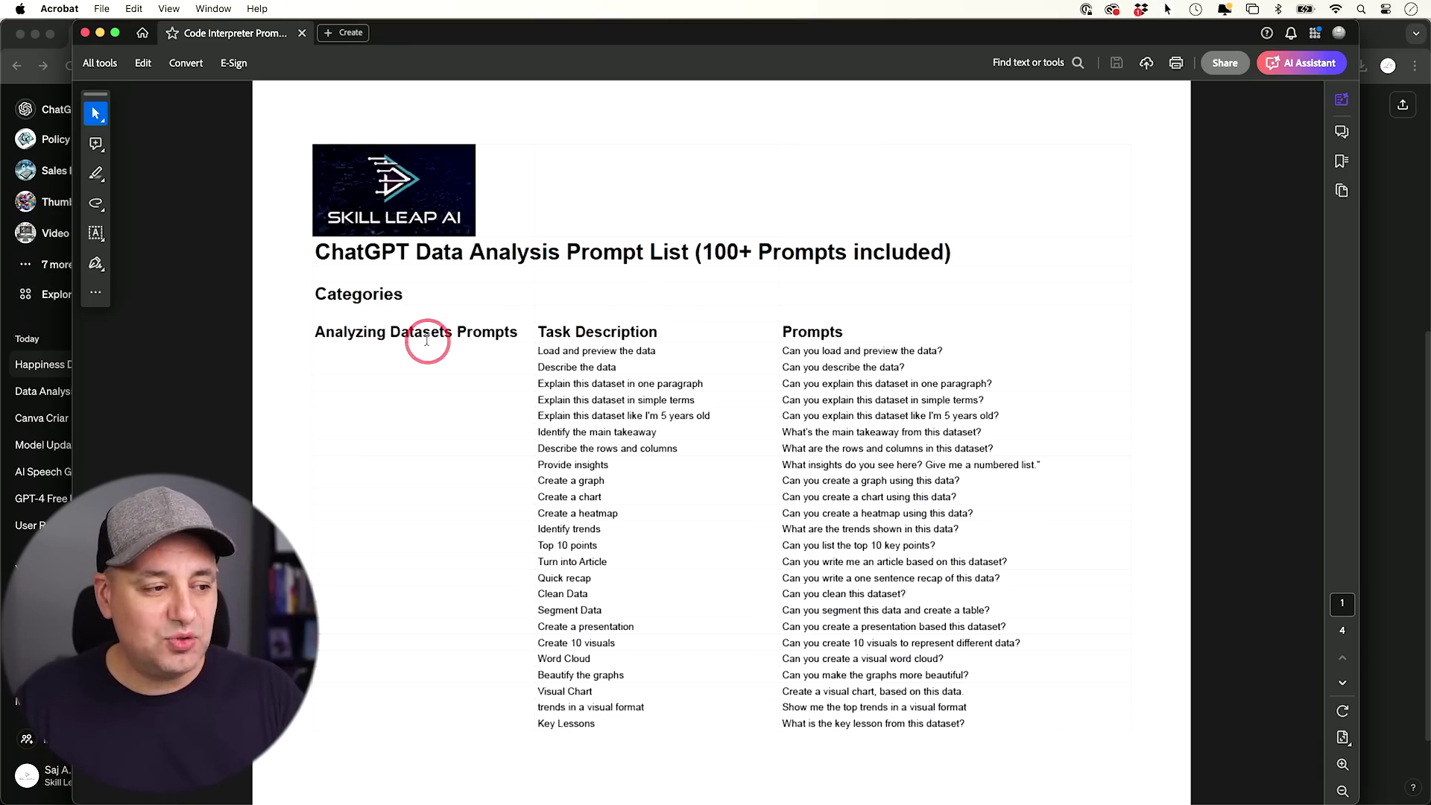
# Browse the prompt list PDF and select 'Can you create 10 visuals to represent different data?'.
pyautogui.scroll(-3, 459, 223)
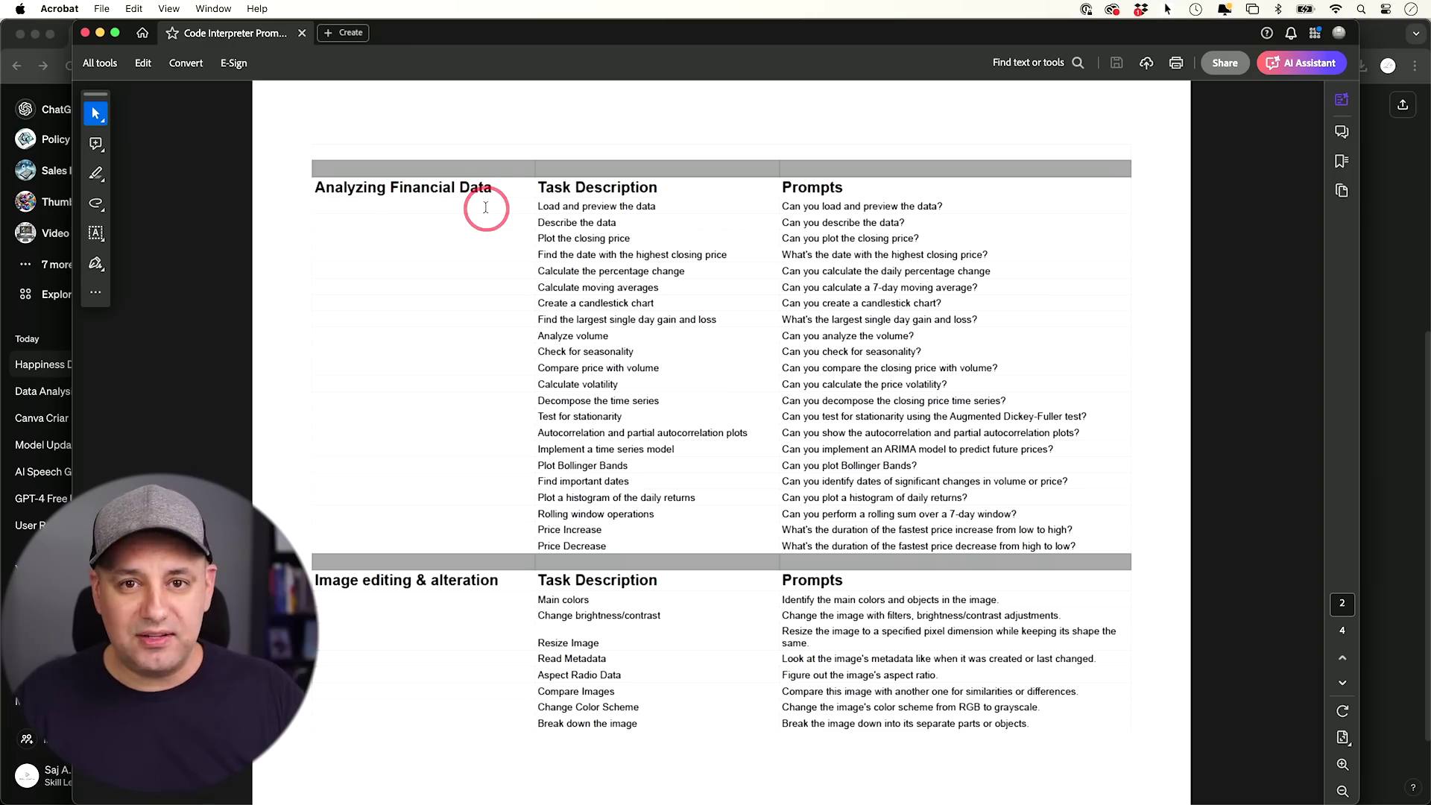
pyautogui.scroll(-3, 726, 296)
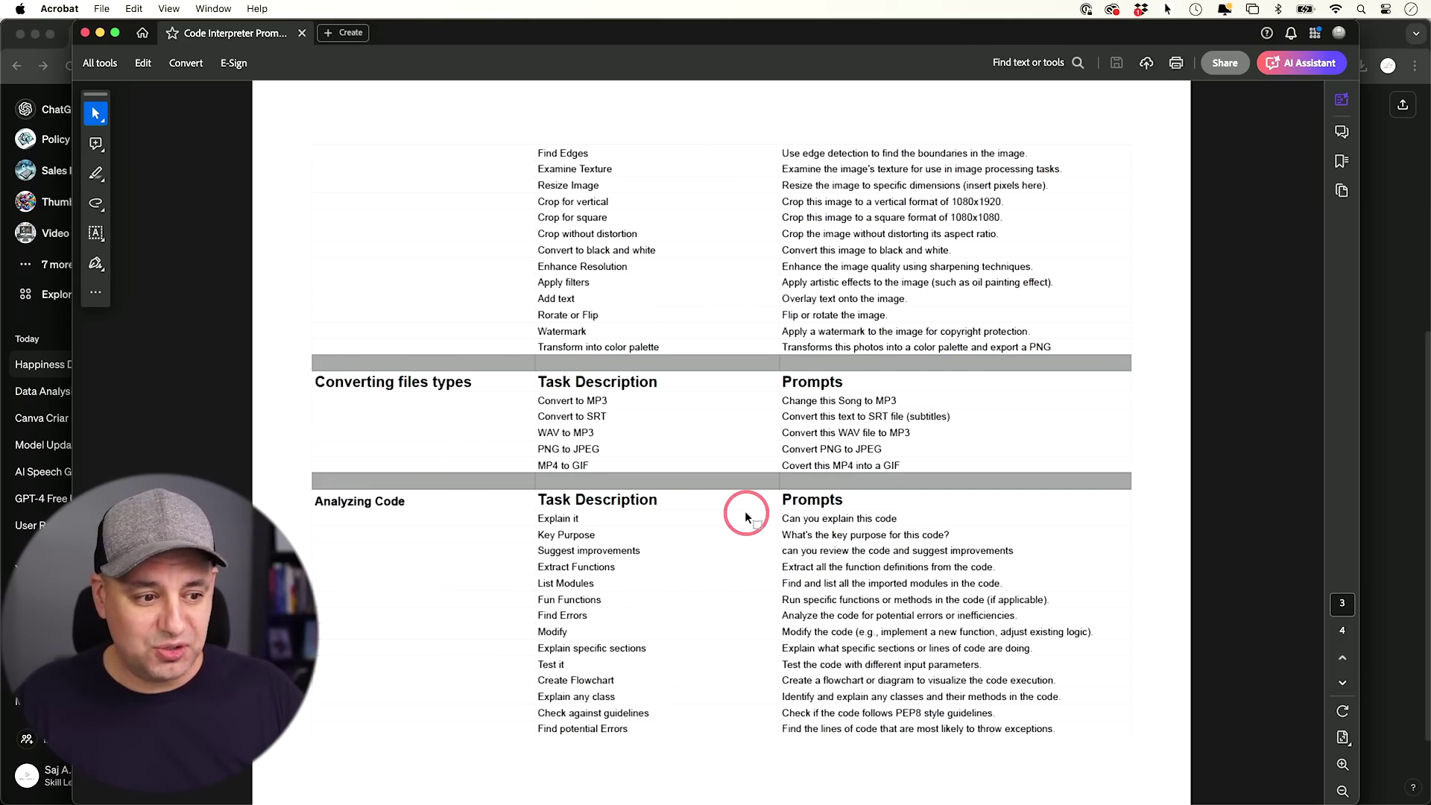
pyautogui.scroll(3, 681, 393)
pyautogui.scroll(3, 742, 403)
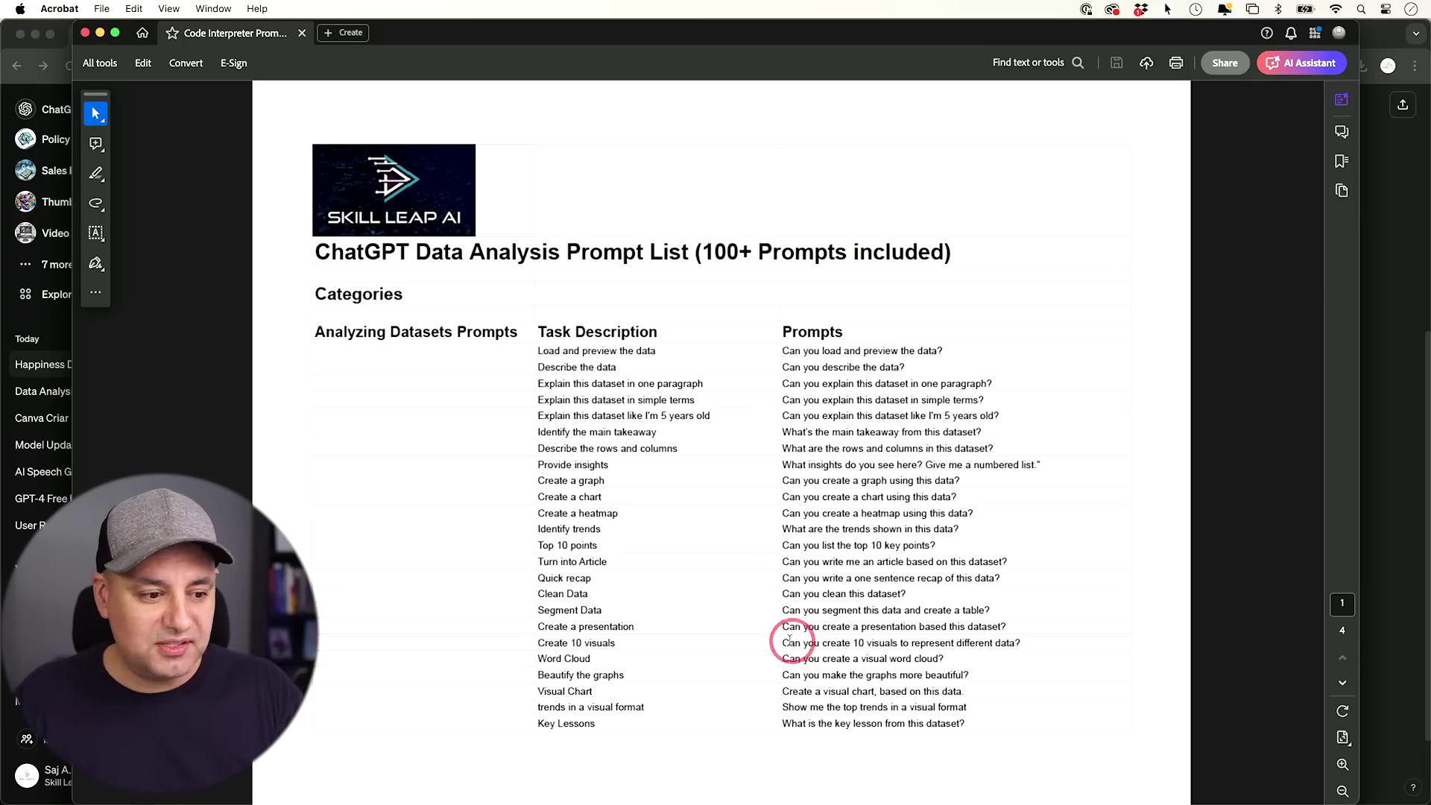
pyautogui.moveTo(783, 643); pyautogui.dragTo(1029, 641)
pyautogui.press('super+c')
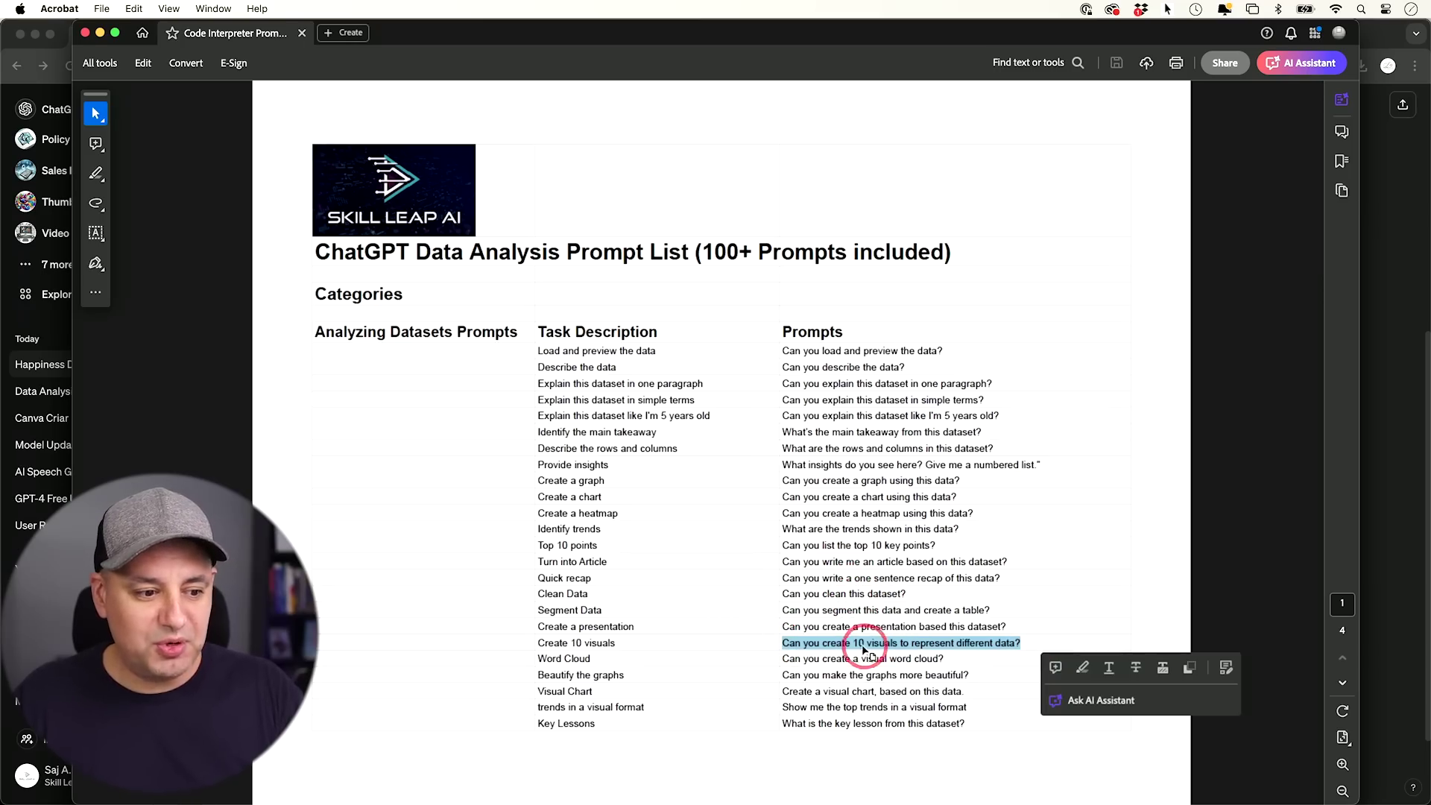
# Paste the 10-visuals prompt into the ChatGPT message box and send it.
pyautogui.press('super+Tab')
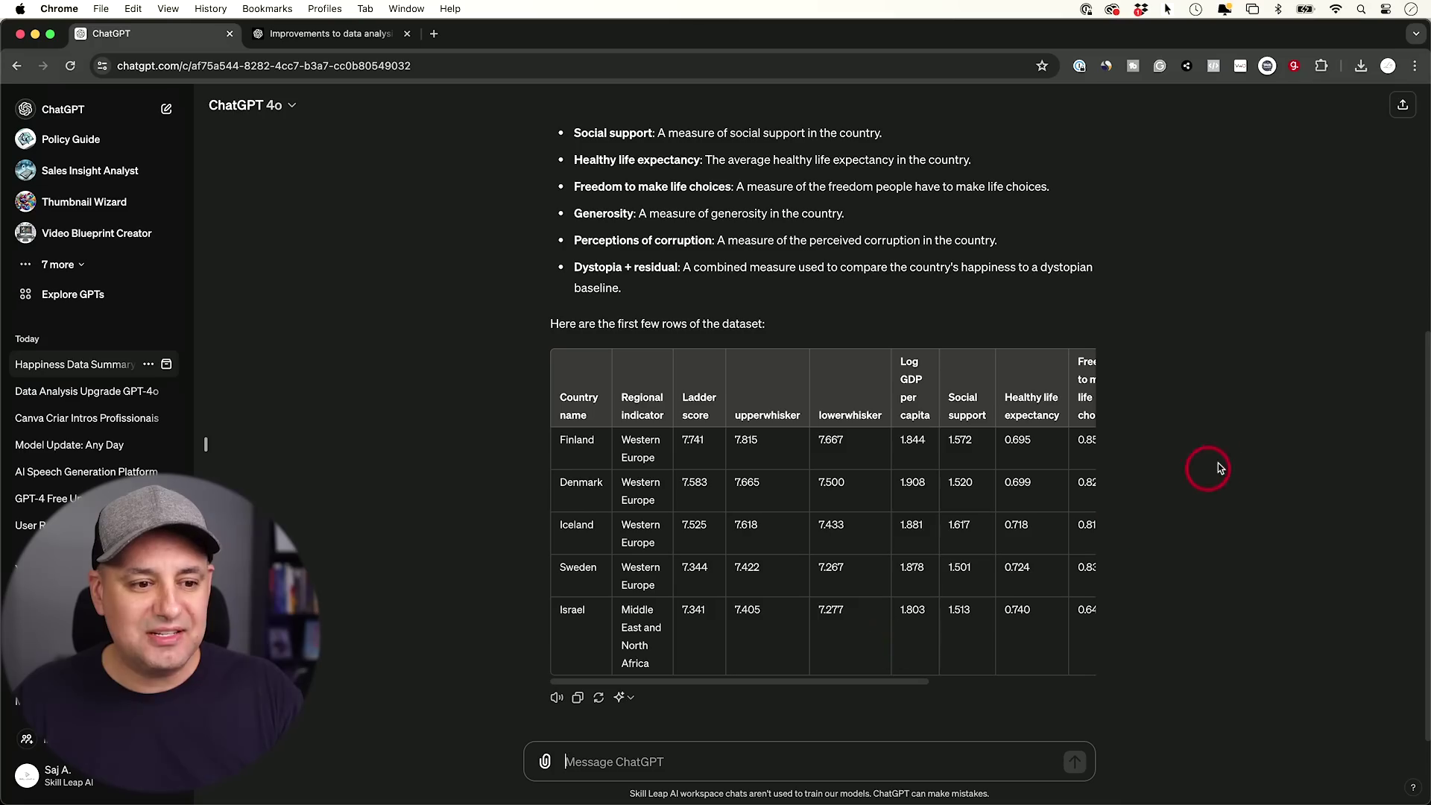
pyautogui.click(736, 762)
pyautogui.press('super+v')
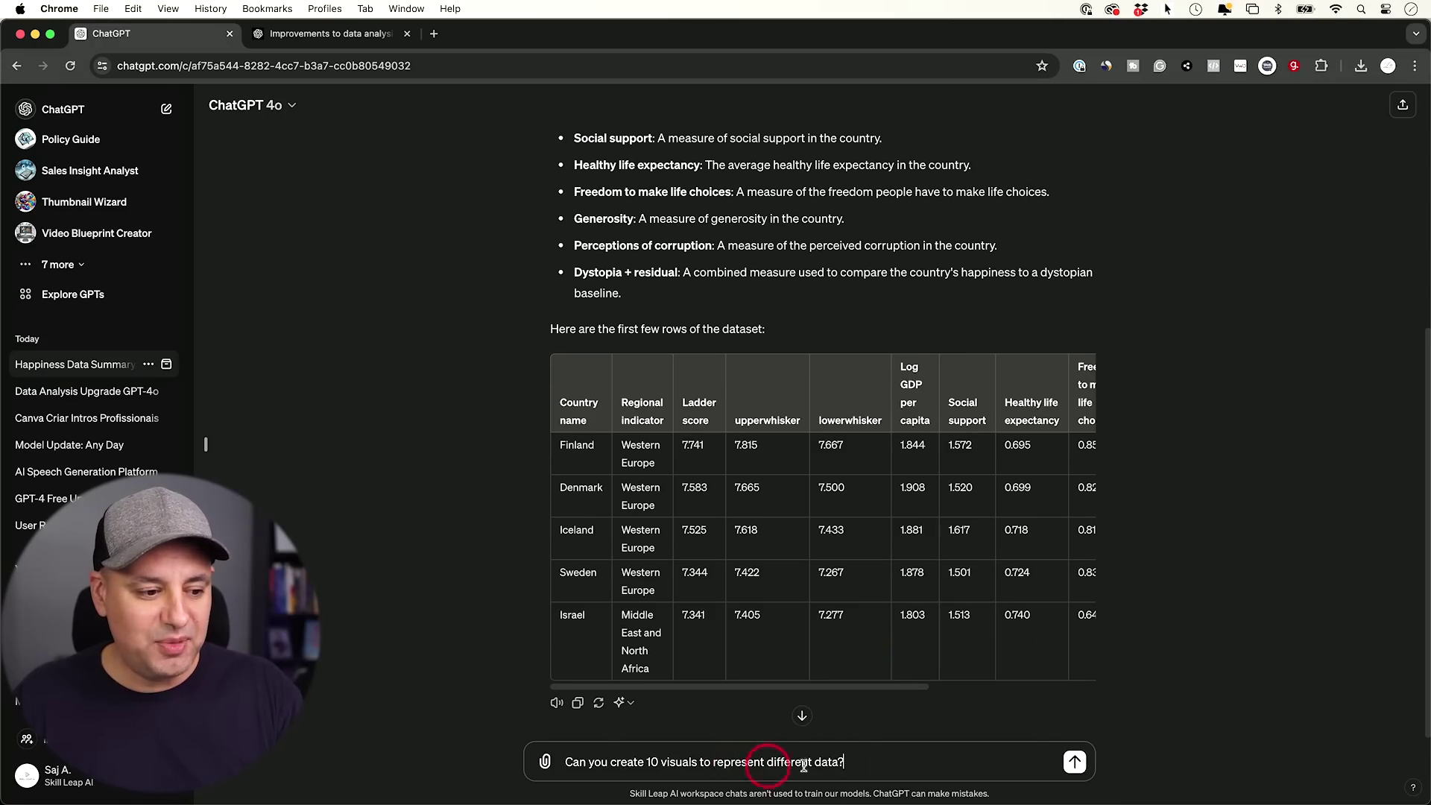
pyautogui.click(1077, 752)
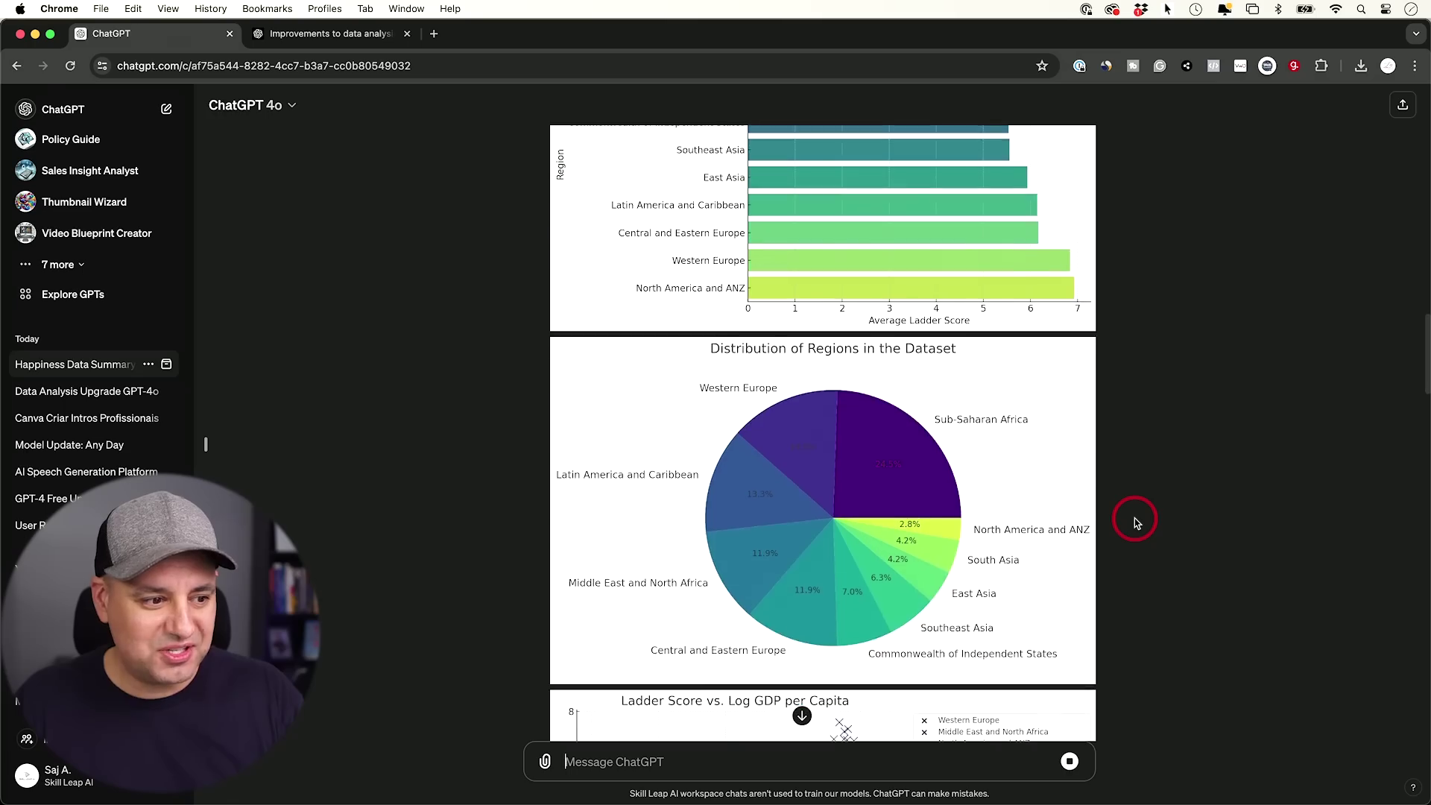
# Scroll through the generated charts, from regional bar and pie charts to the correlation matrix.
pyautogui.scroll(-5, 1135, 519)
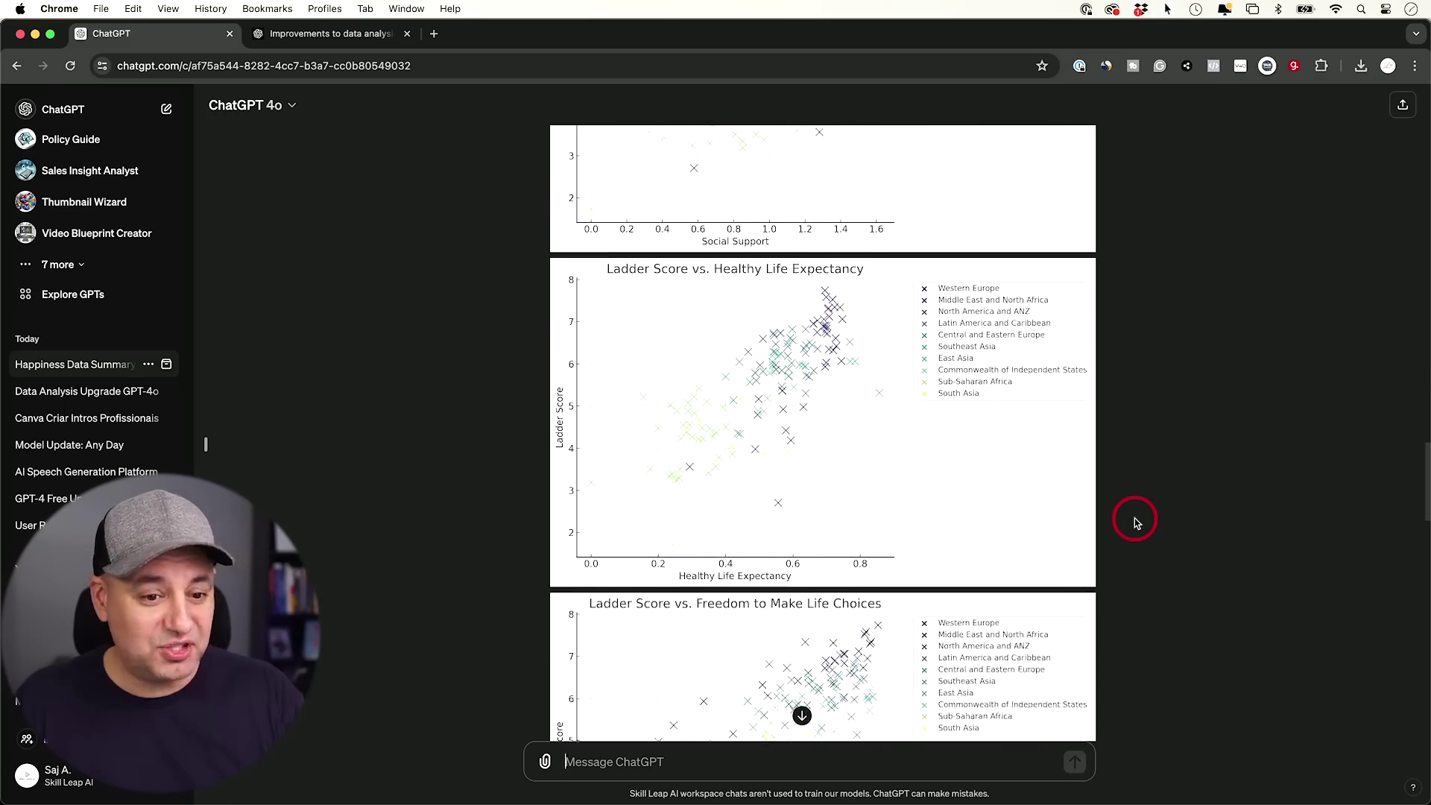
pyautogui.scroll(-11, 1134, 520)
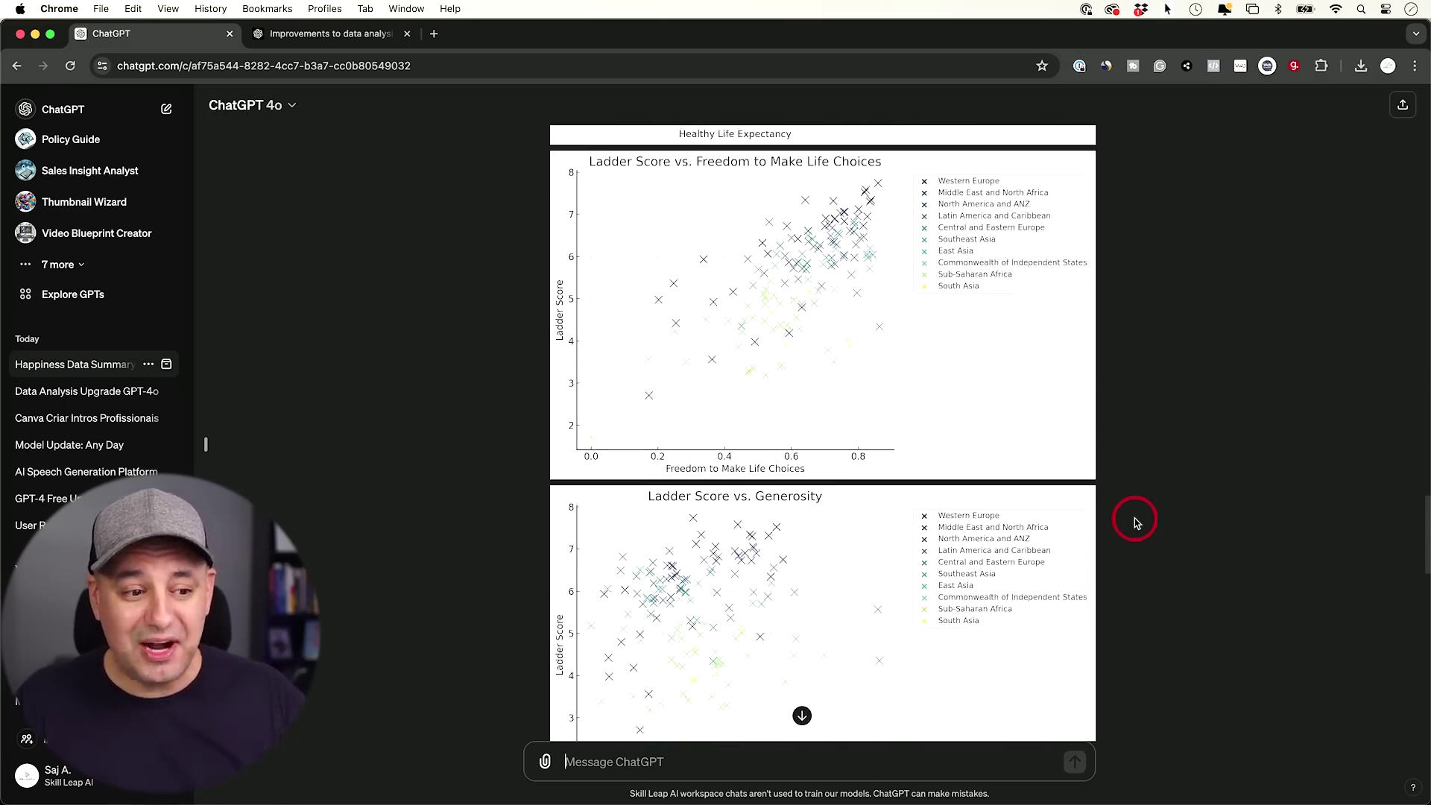
pyautogui.scroll(-7, 1135, 519)
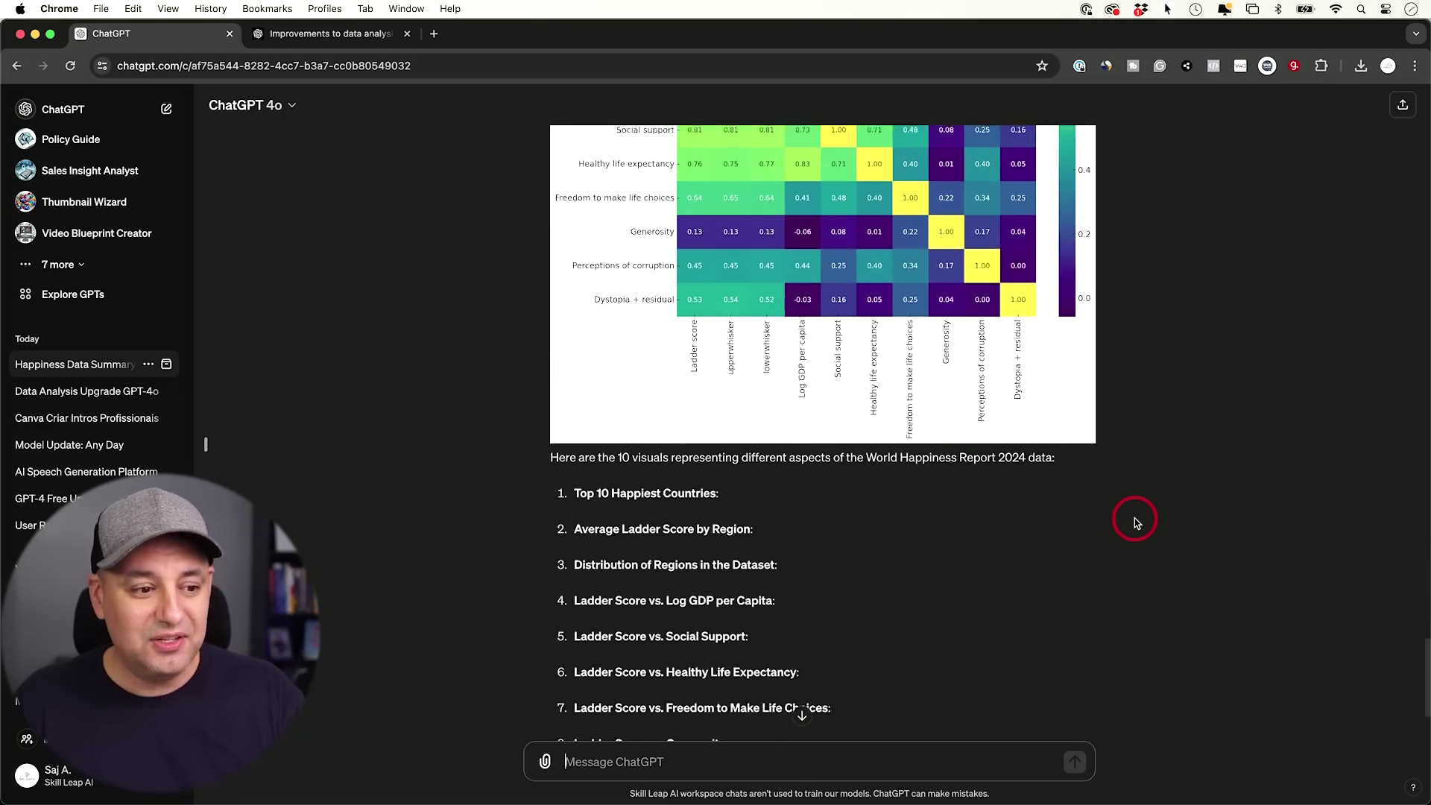
pyautogui.scroll(3, 1135, 519)
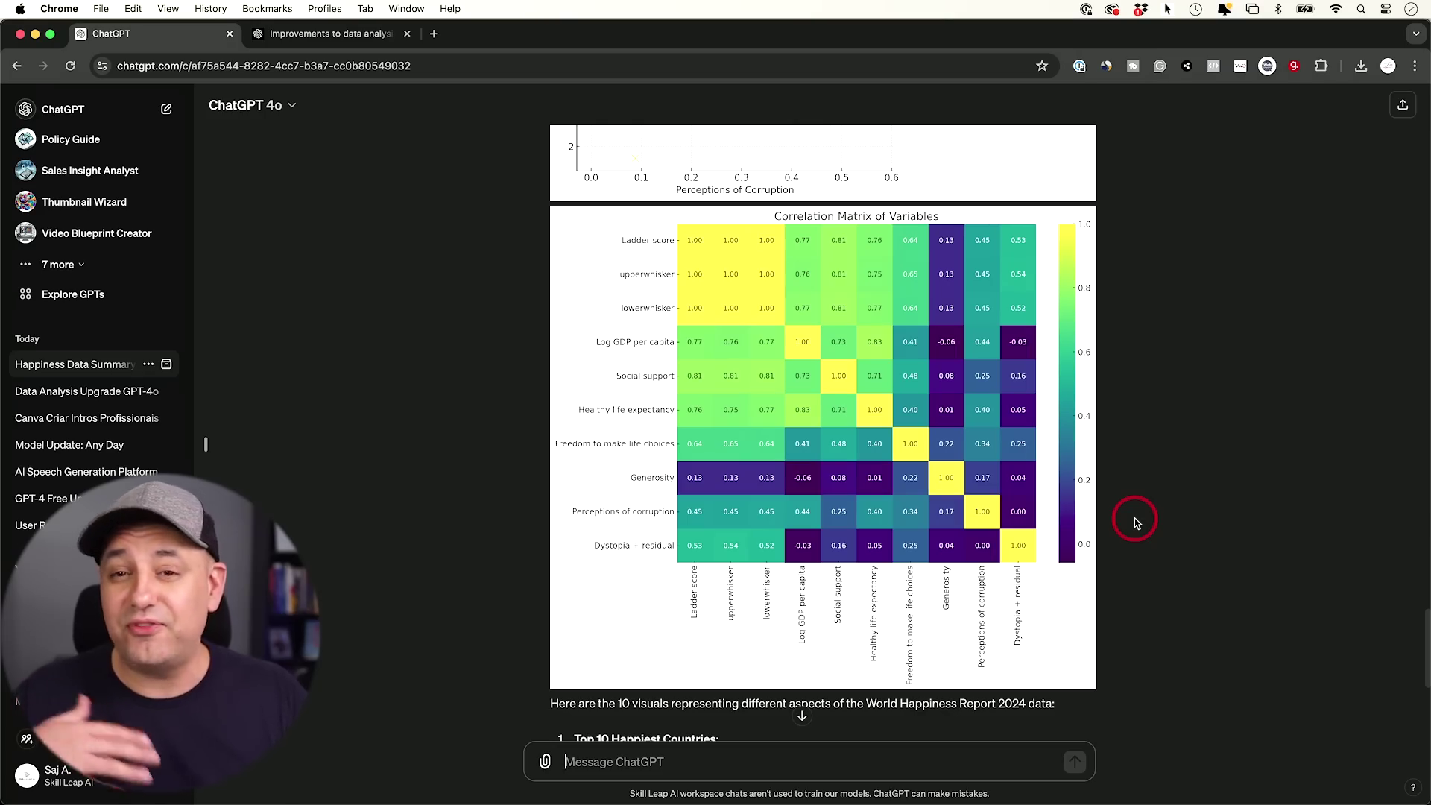
pyautogui.scroll(-6, 1134, 517)
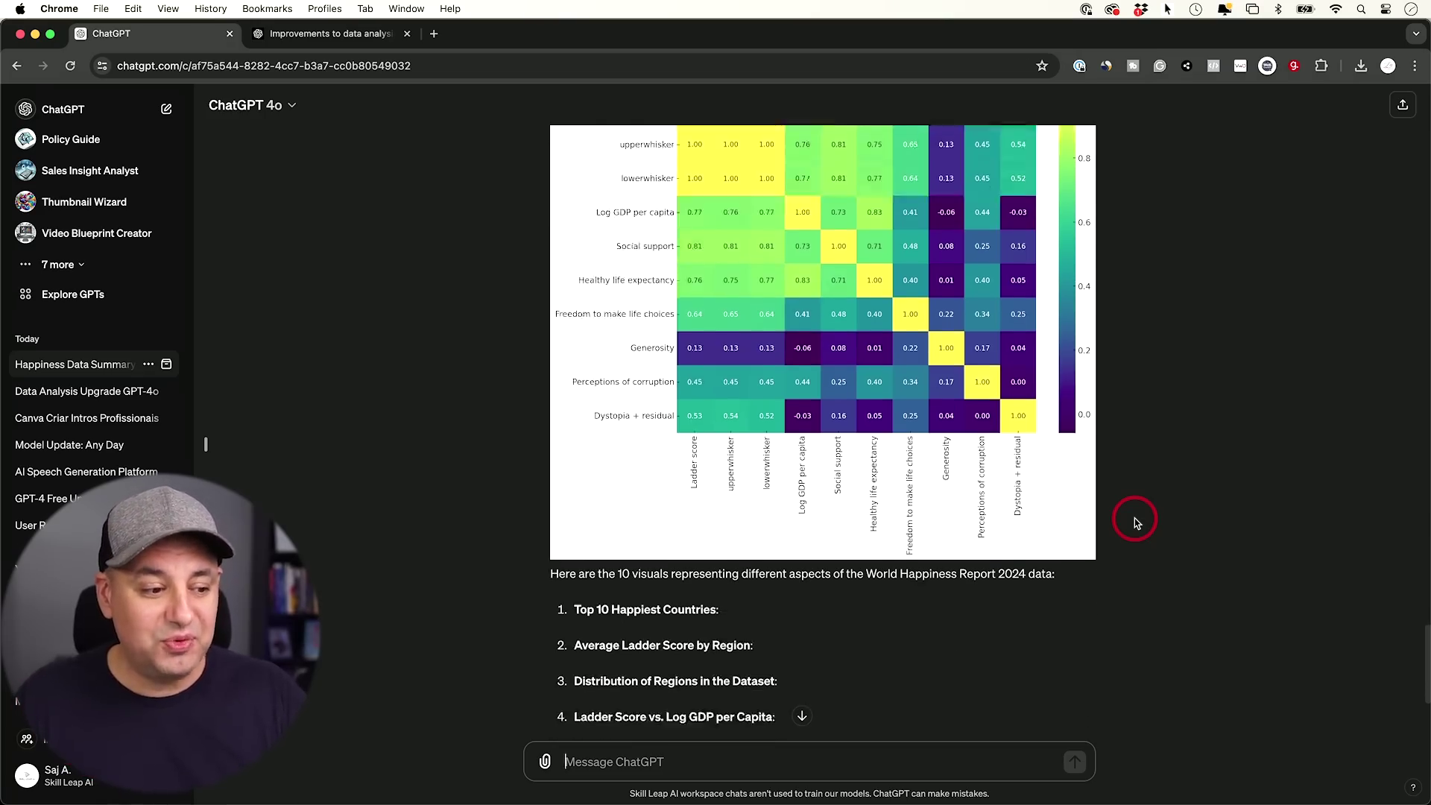
pyautogui.scroll(-1, 1135, 521)
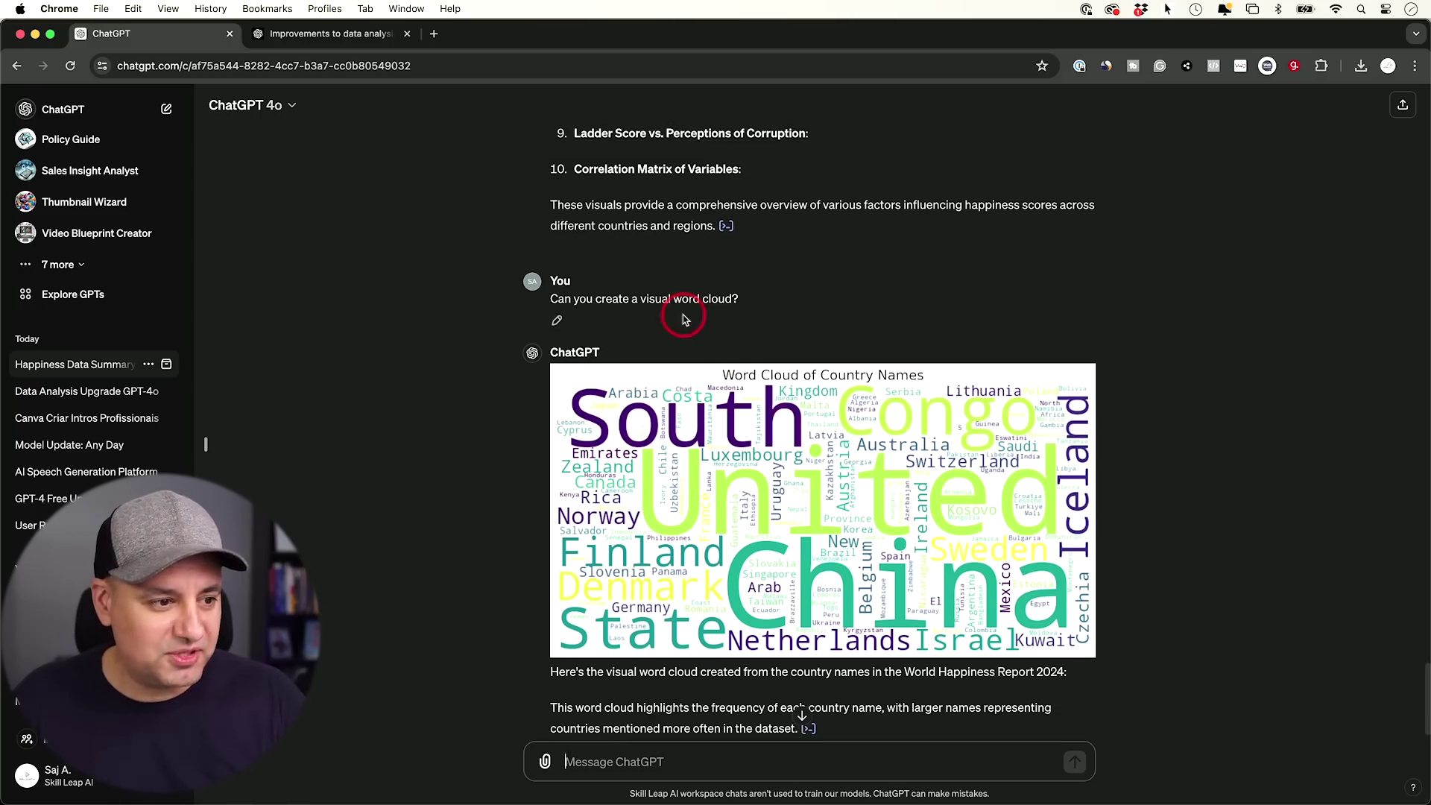
# Scroll down to view the generated word cloud of country names.
pyautogui.scroll(-2, 776, 418)
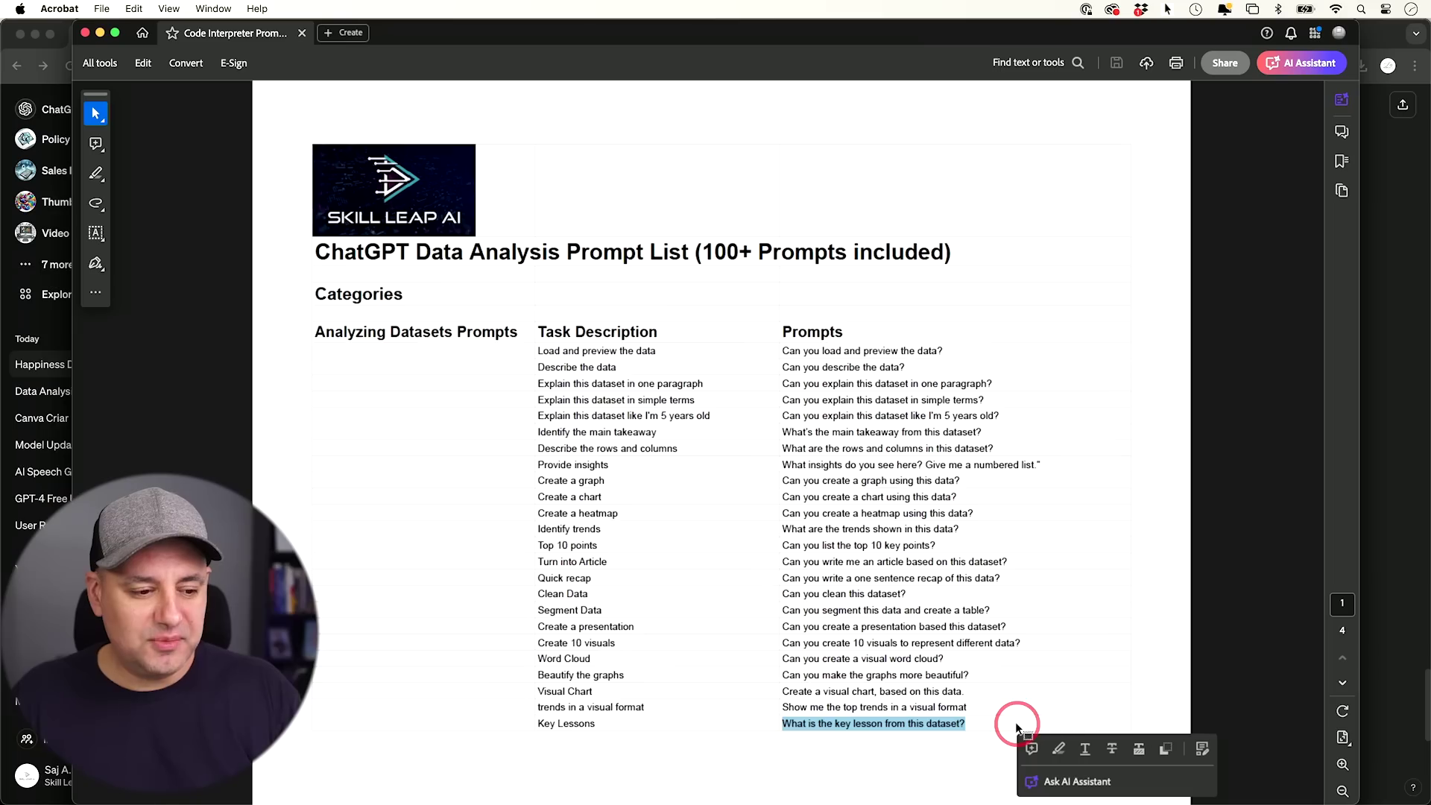
# Return to ChatGPT and read its seven-point answer on what drives happiness.
pyautogui.click(1344, 576)
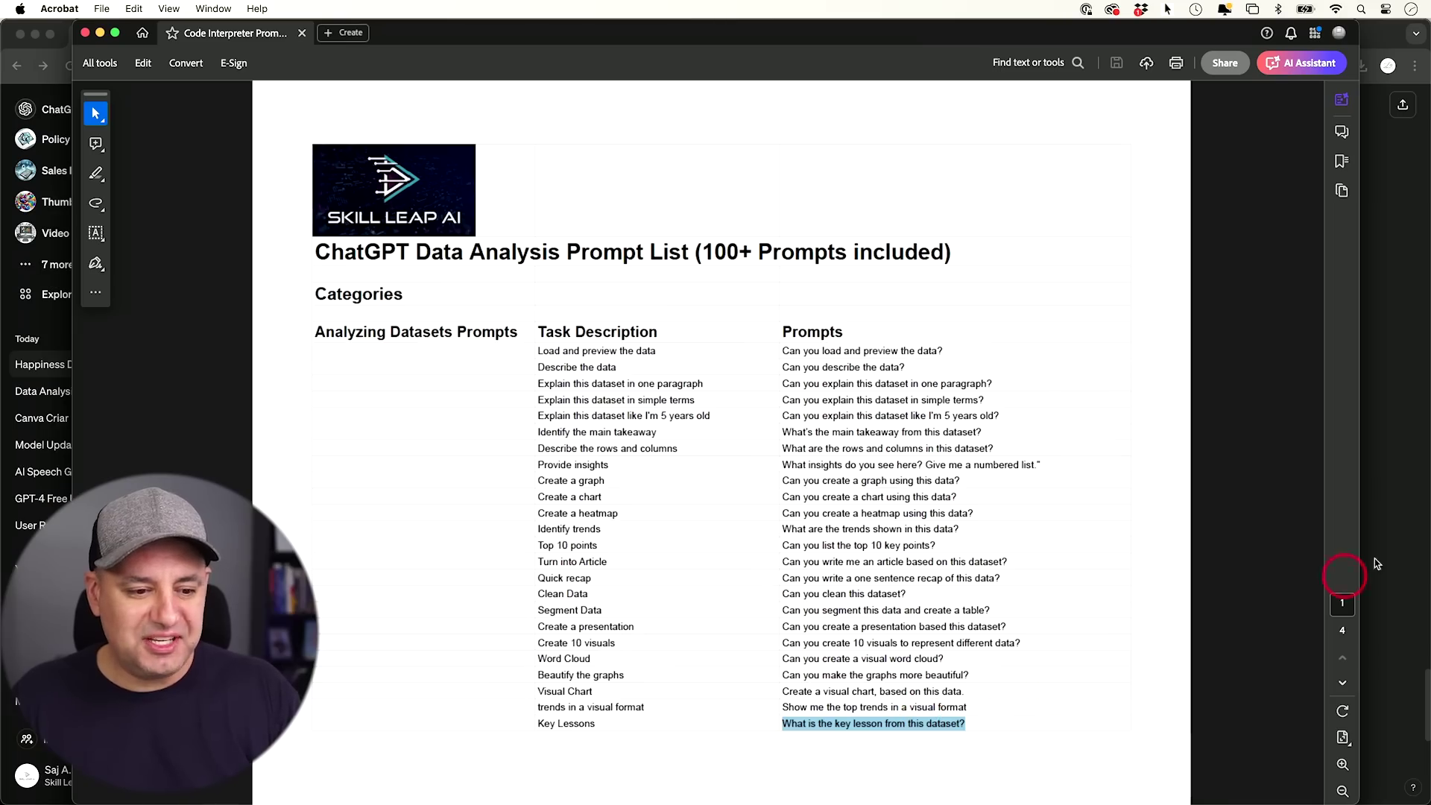
pyautogui.click(1385, 507)
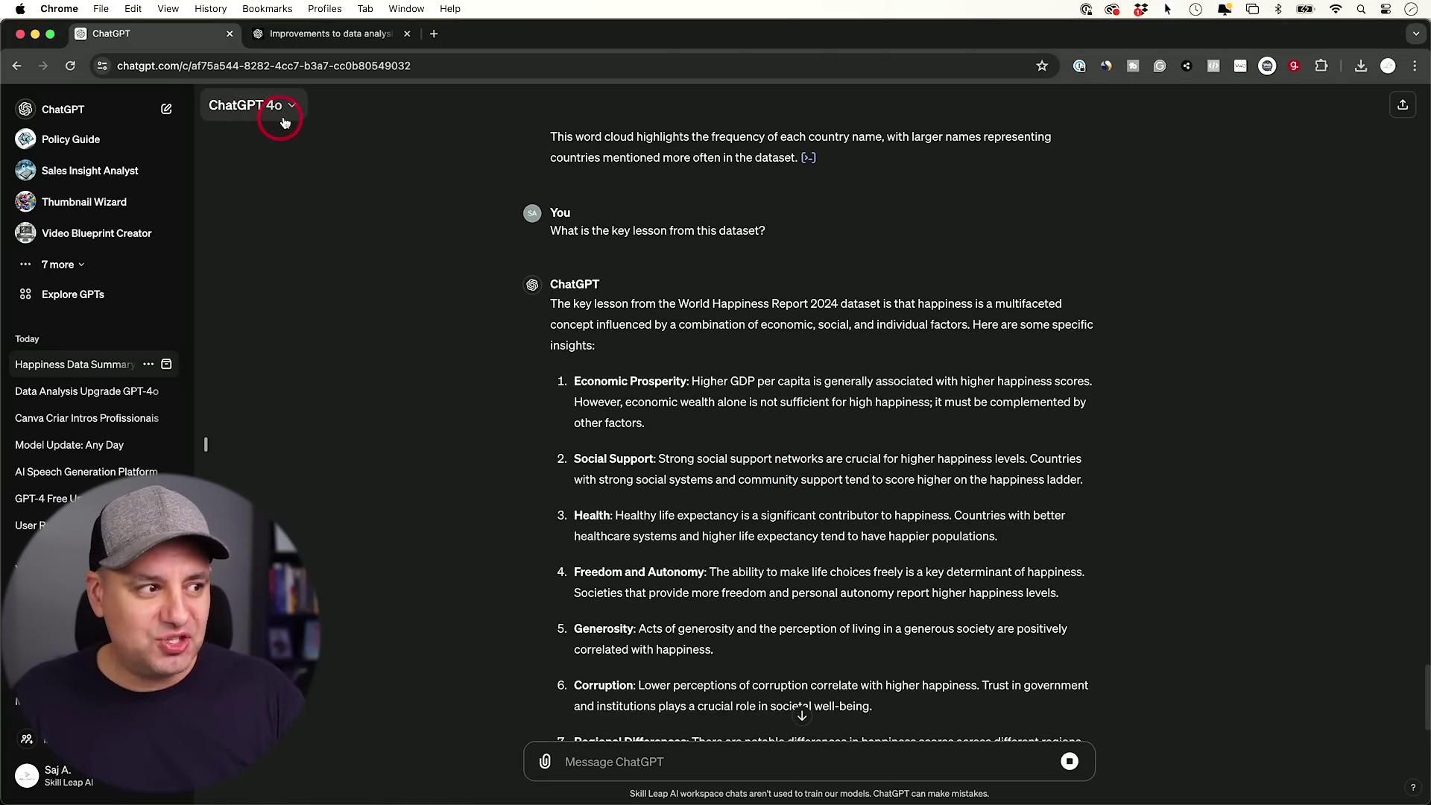
pyautogui.scroll(-3, 1029, 419)
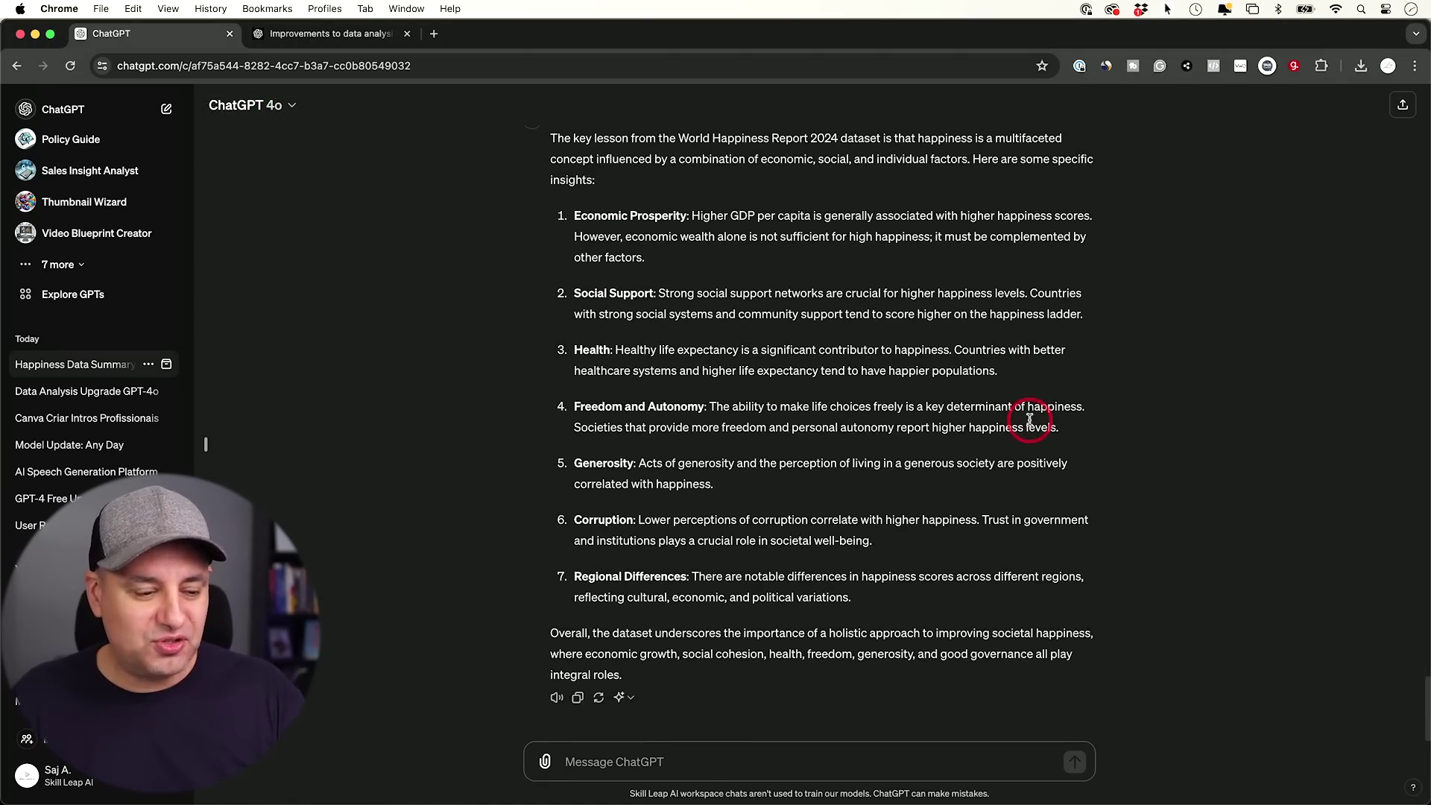
pyautogui.scroll(2, 1029, 419)
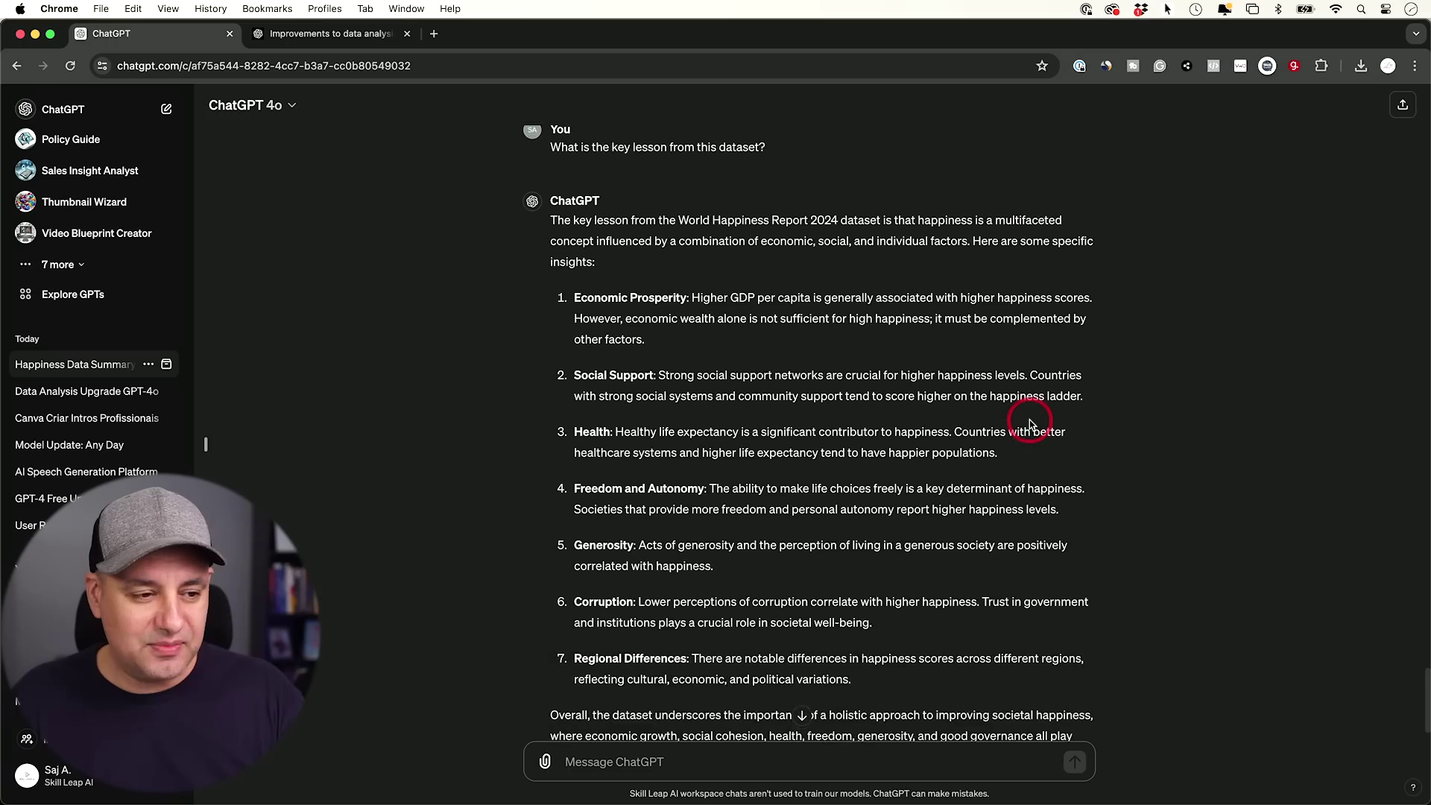
pyautogui.scroll(-2, 1030, 419)
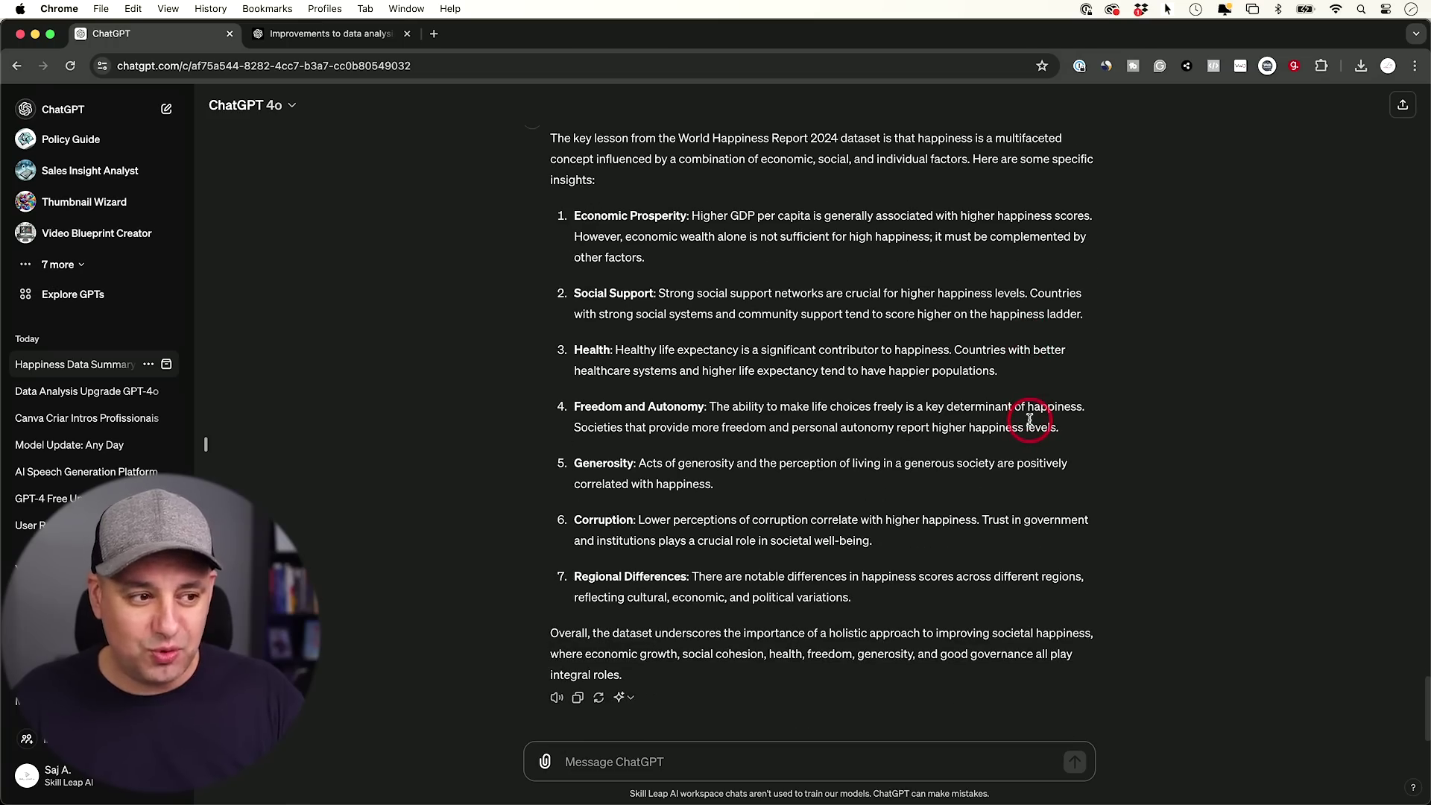
pyautogui.scroll(3, 1029, 420)
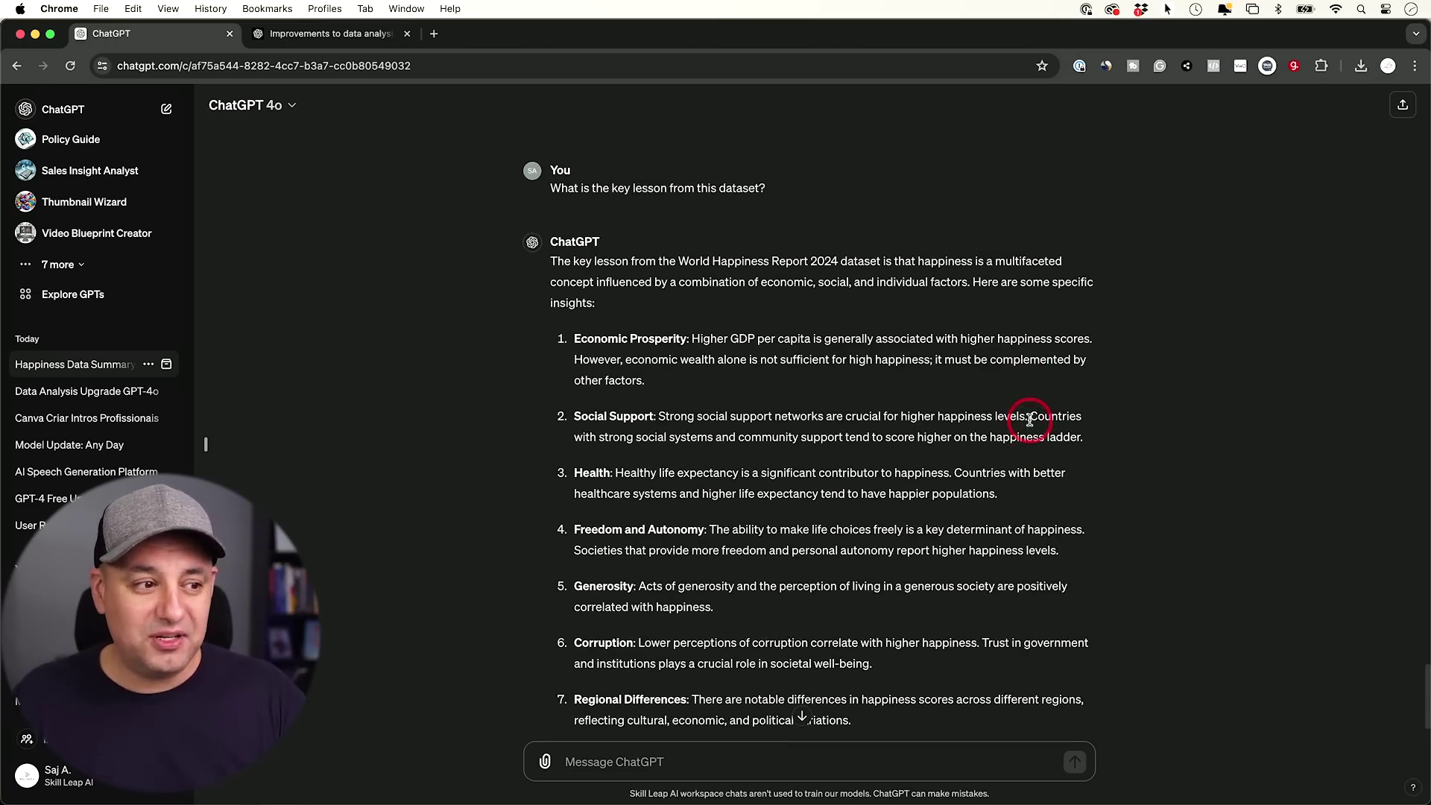
pyautogui.scroll(-3, 1030, 420)
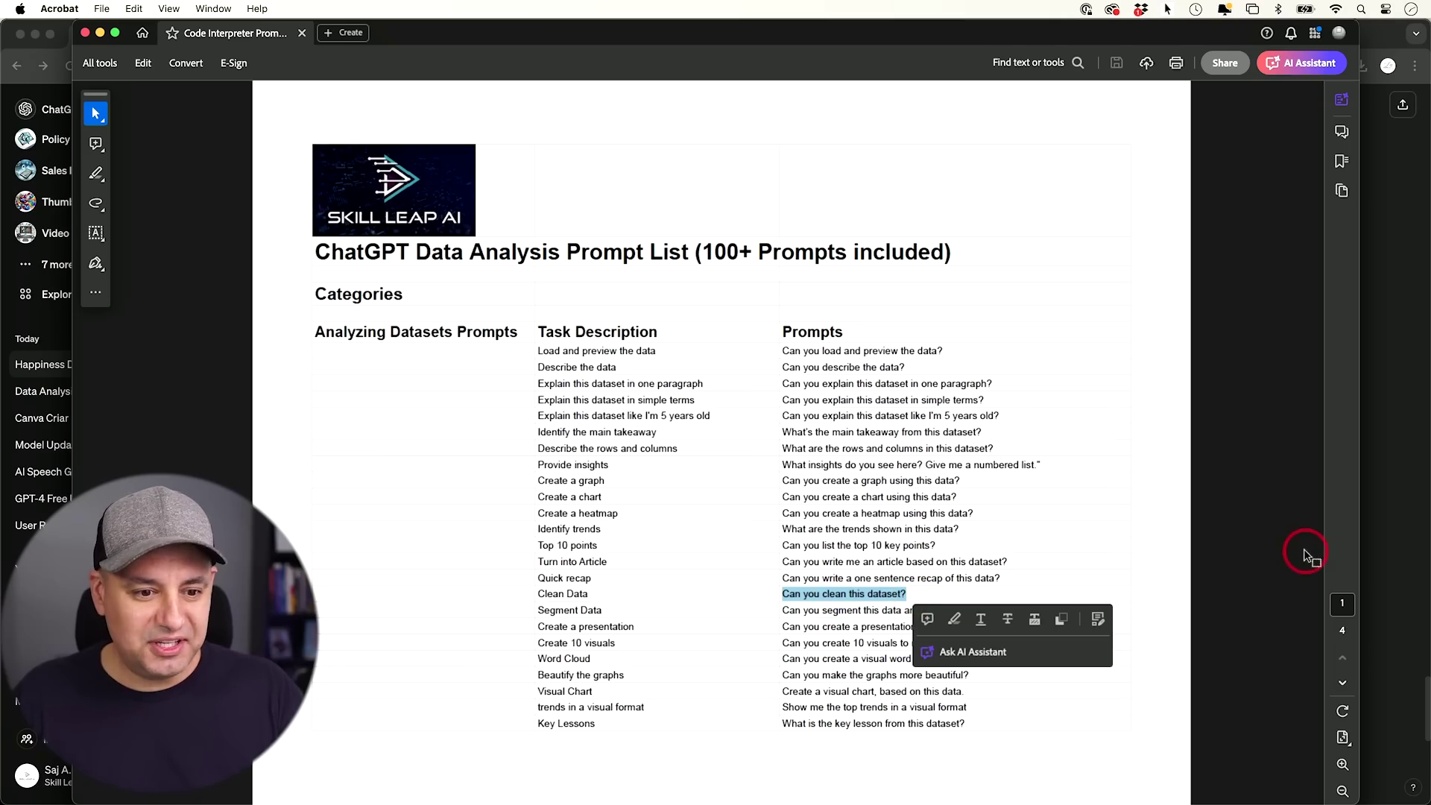
# Paste and send 'Can you clean this dataset?' in the ChatGPT conversation.
pyautogui.click(1376, 533)
pyautogui.write('Can you clean this dataset?')
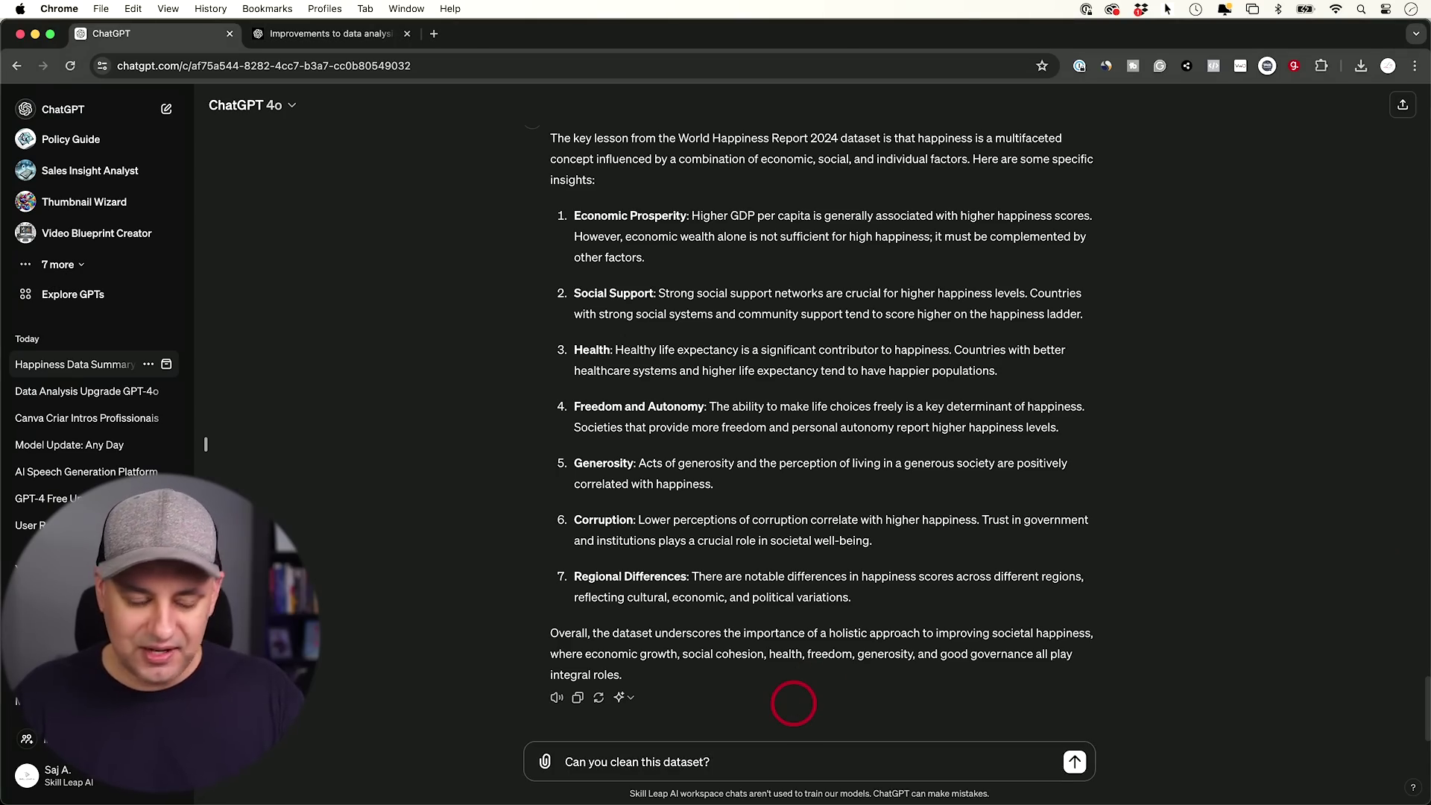
pyautogui.press('Return')
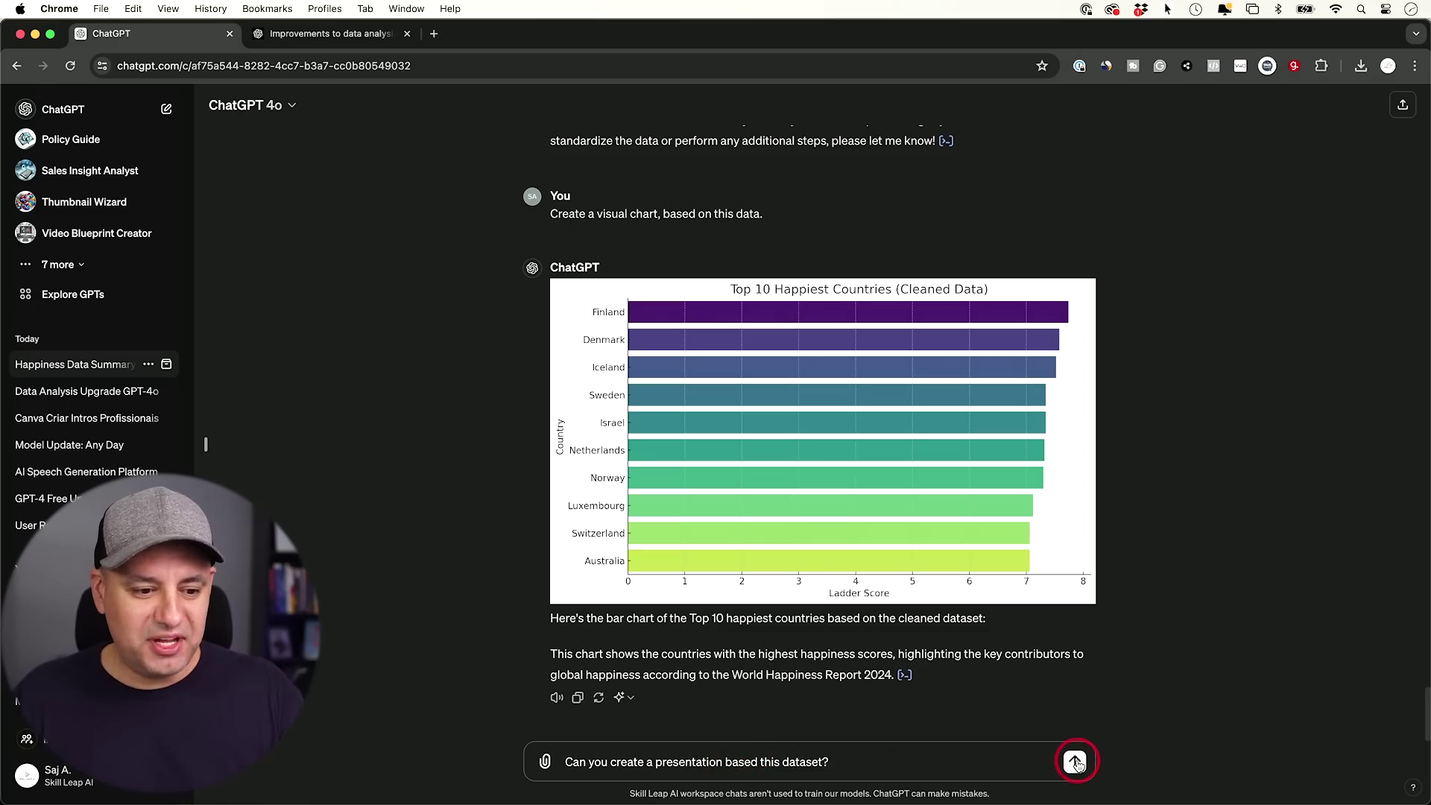
# Send the presentation request and download the World Happiness Report 2024 .pptx file.
pyautogui.click(1075, 761)
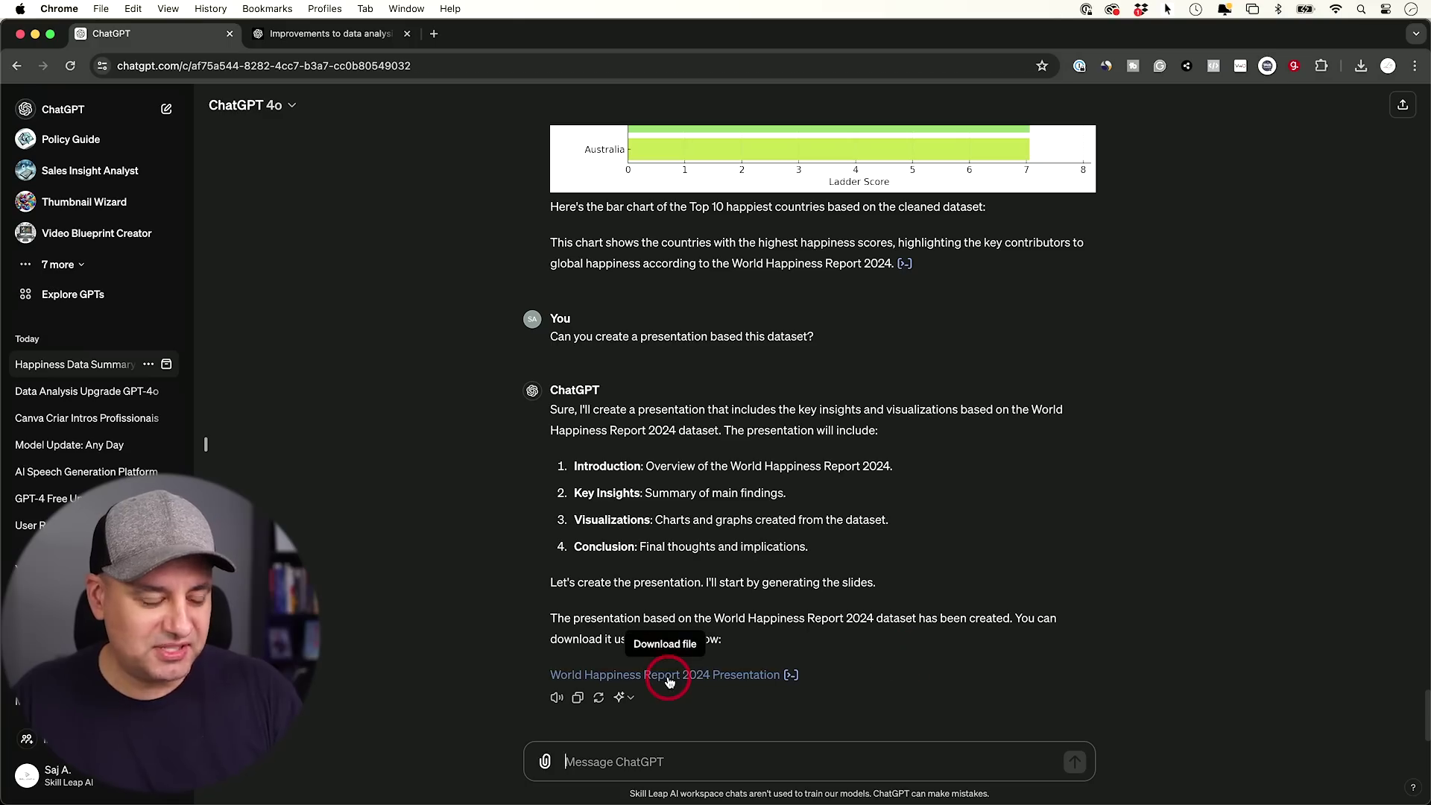
pyautogui.click(669, 680)
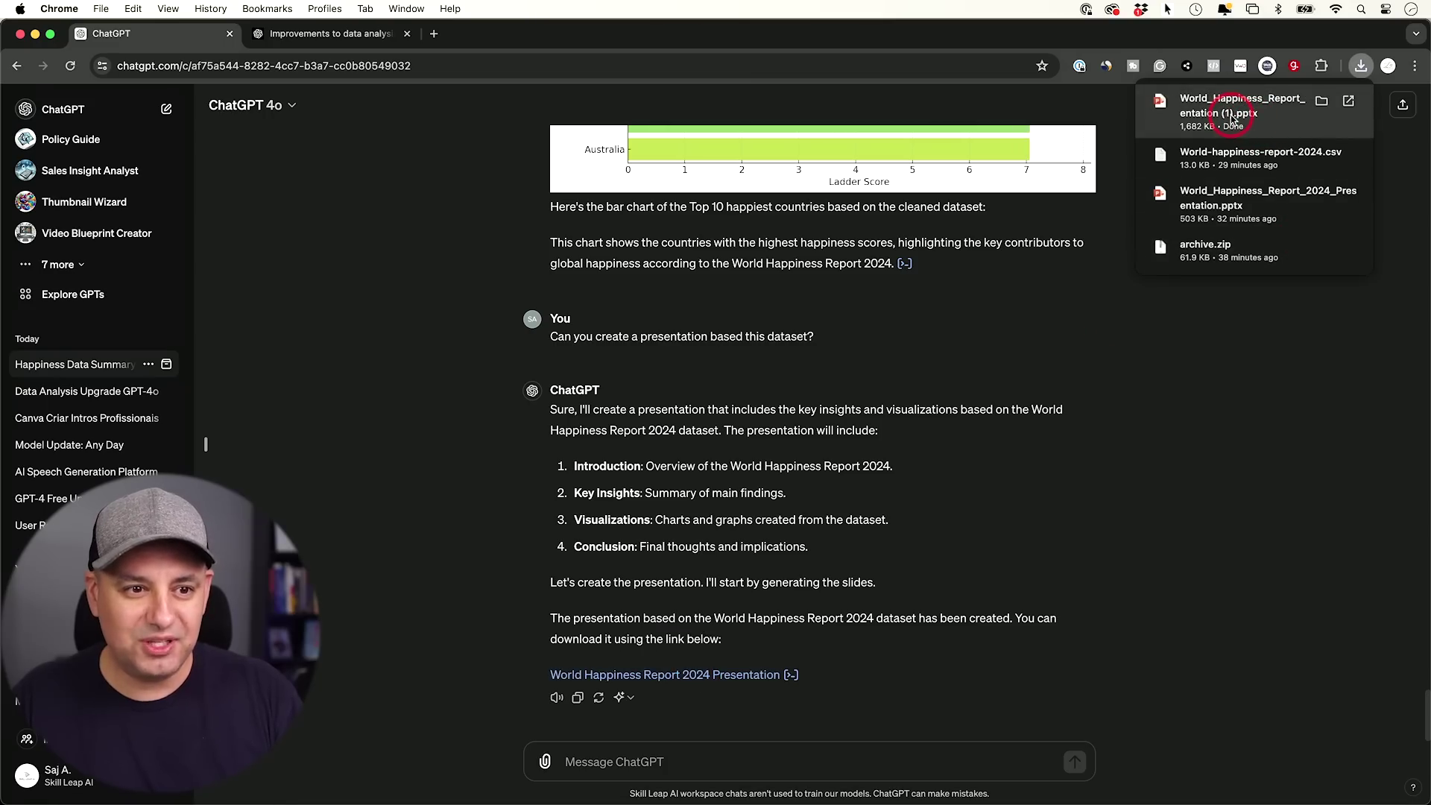
# Open the downloaded 14-slide presentation, browse the chart slides, and return to slide 1.
pyautogui.click(1232, 119)
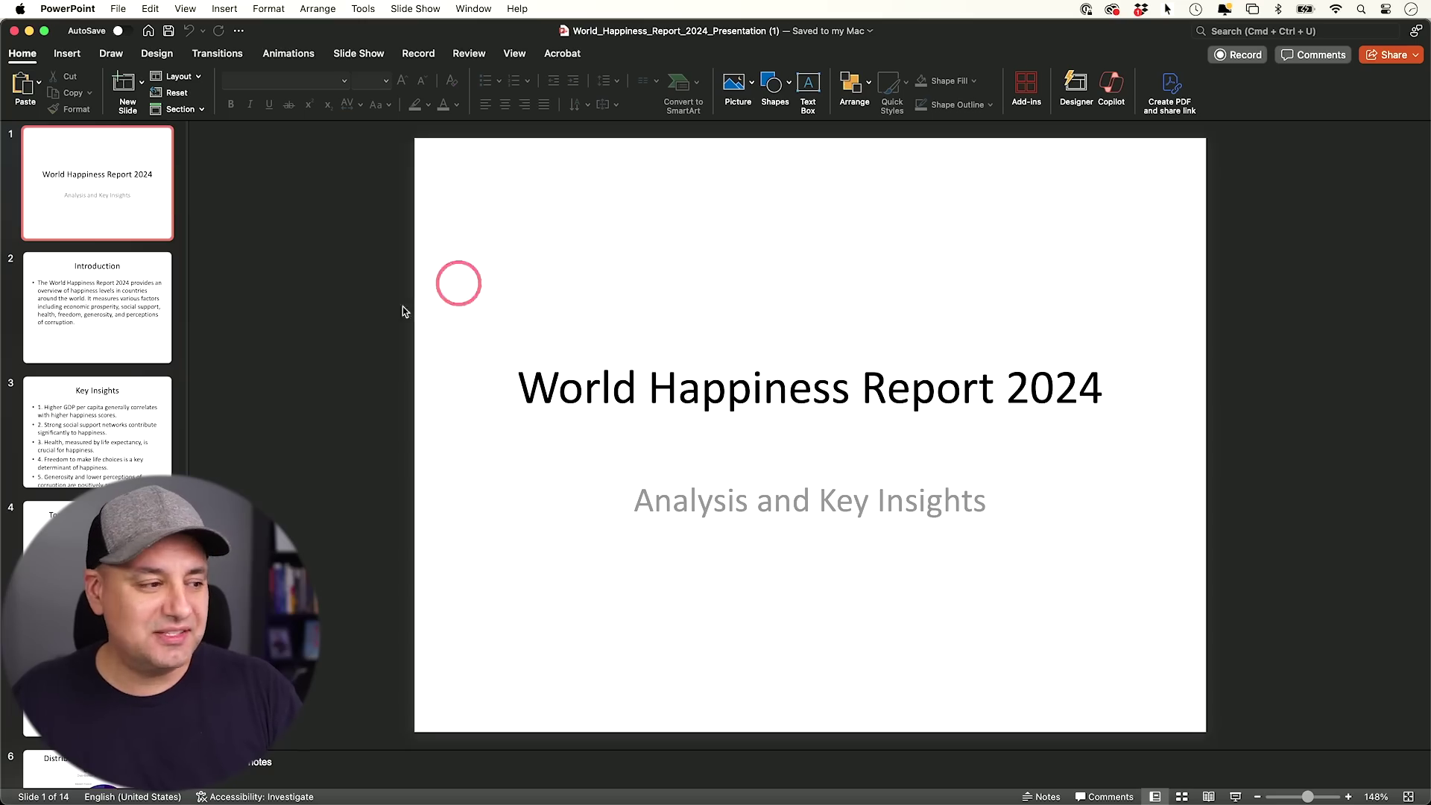
pyautogui.press('Down')
pyautogui.press('Down')
pyautogui.press('Down')
pyautogui.press('Down')
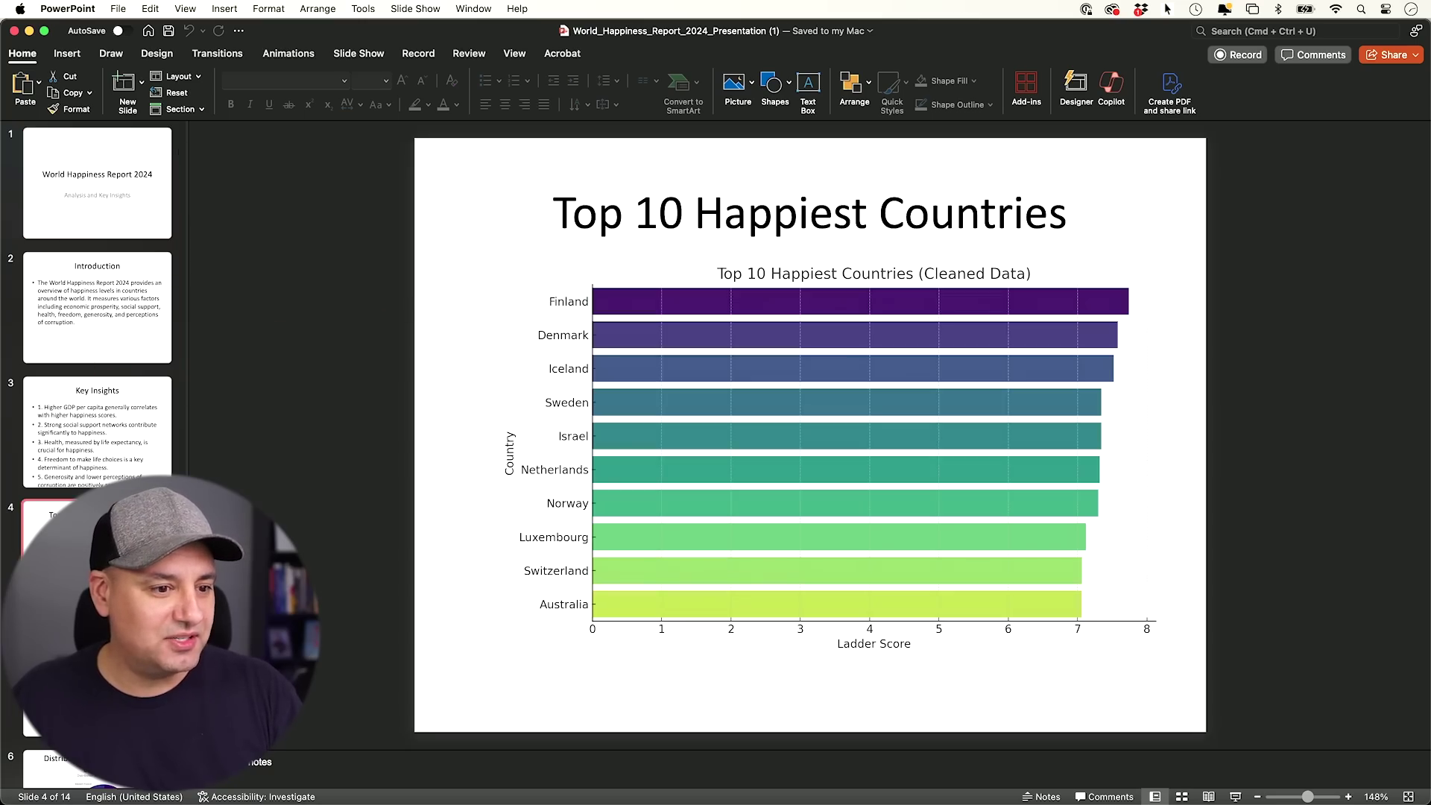
pyautogui.press('Down')
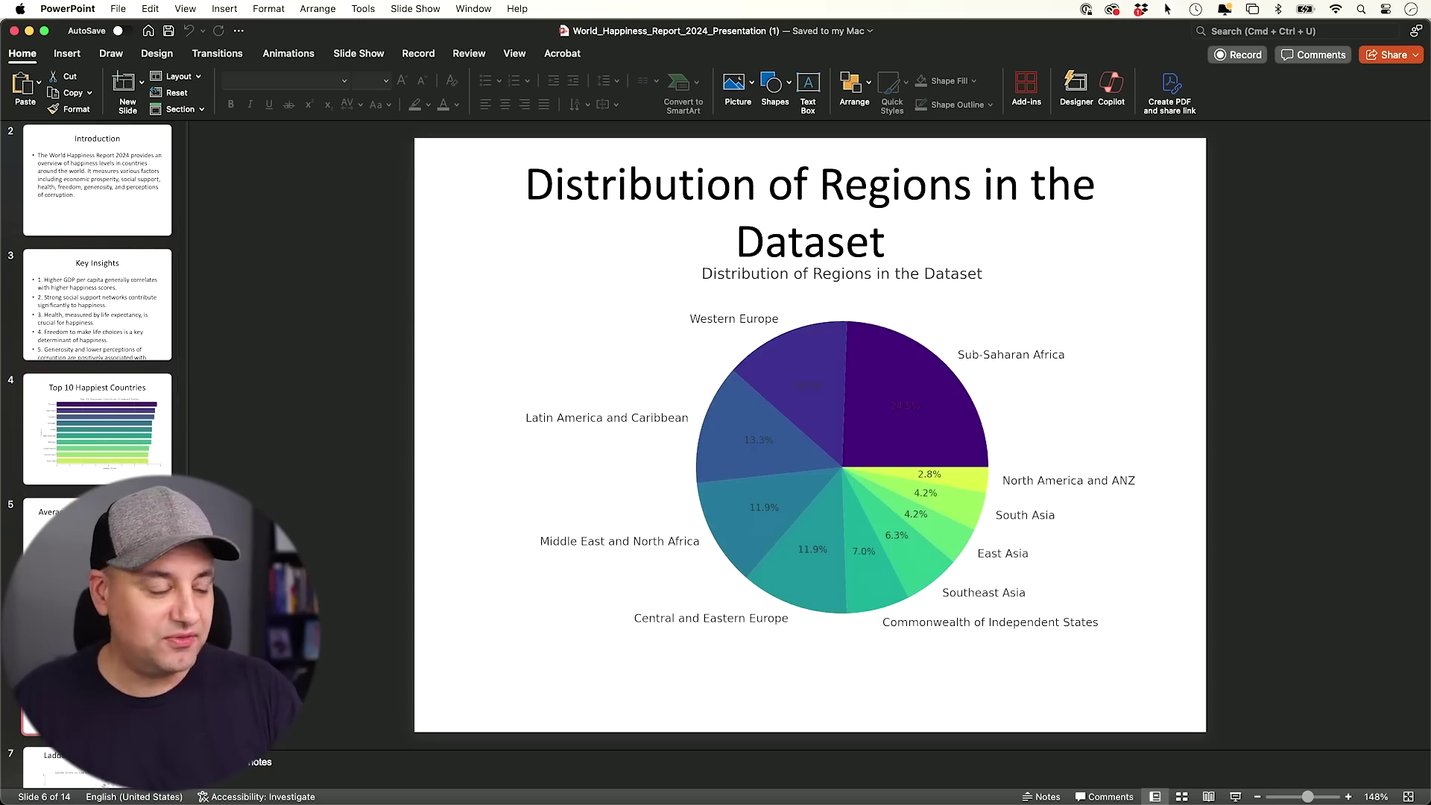
pyautogui.scroll(5, 102, 219)
pyautogui.click(102, 216)
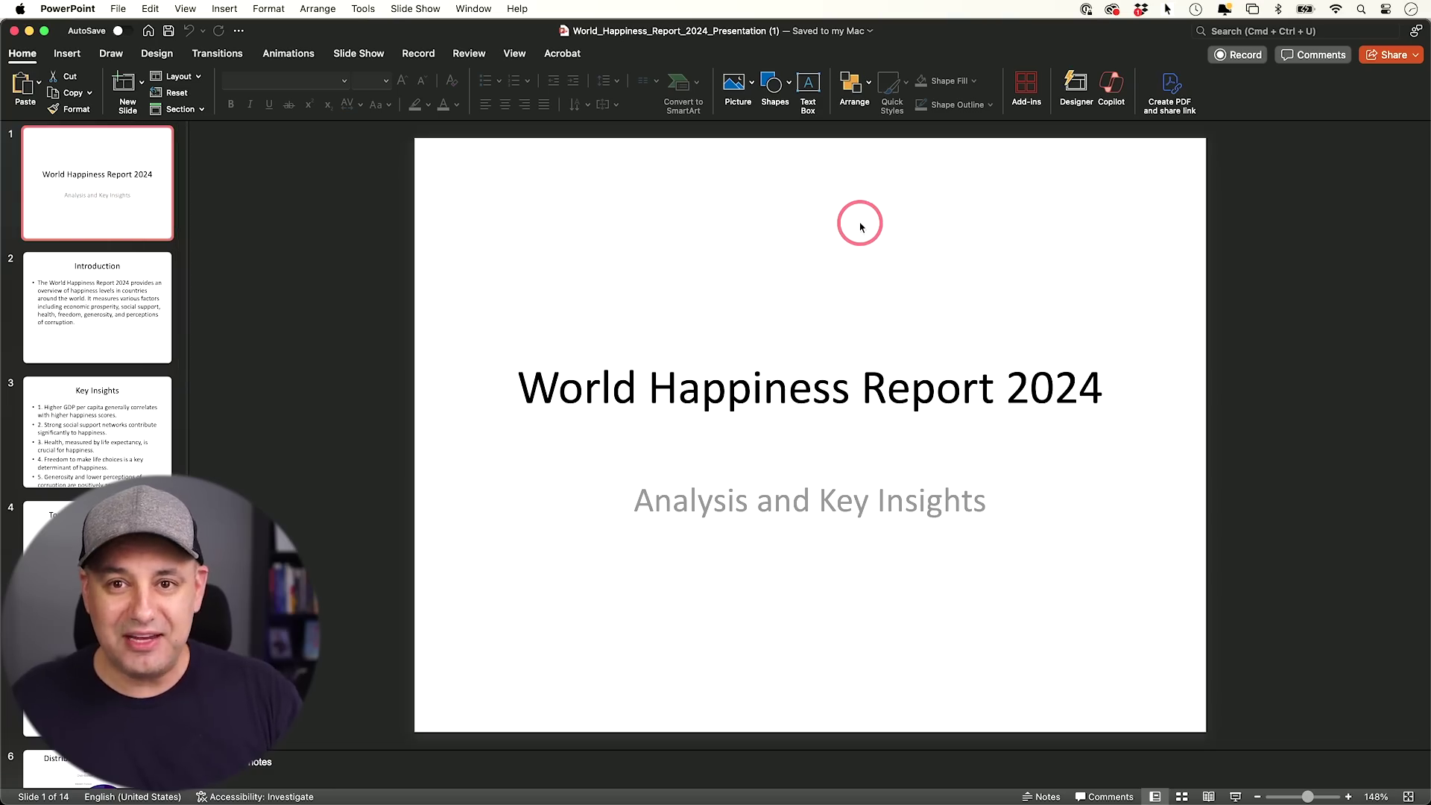
# Try Designer's world-map idea, then apply the dark-blue layout to the title slide.
pyautogui.click(1073, 91)
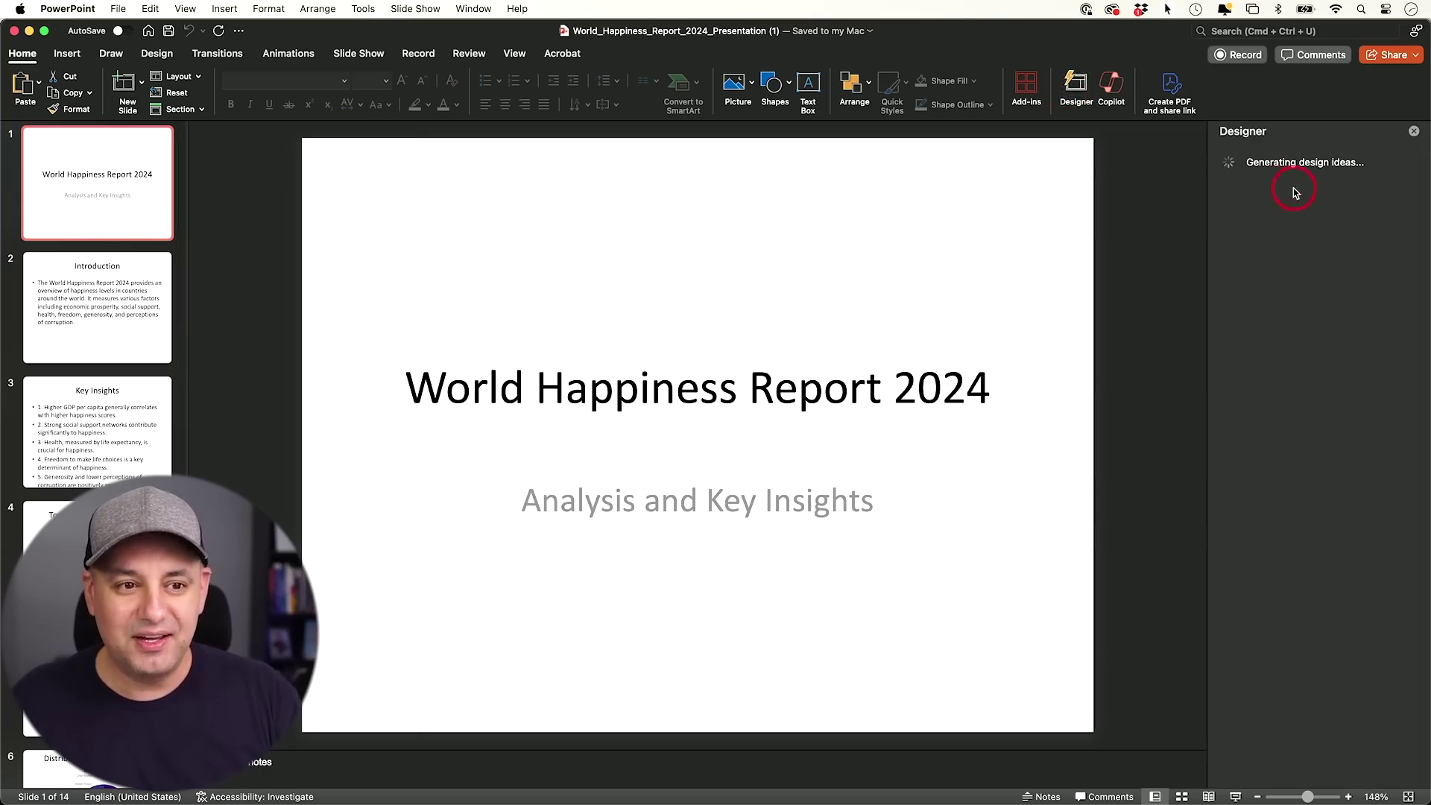
pyautogui.scroll(-1, 1327, 364)
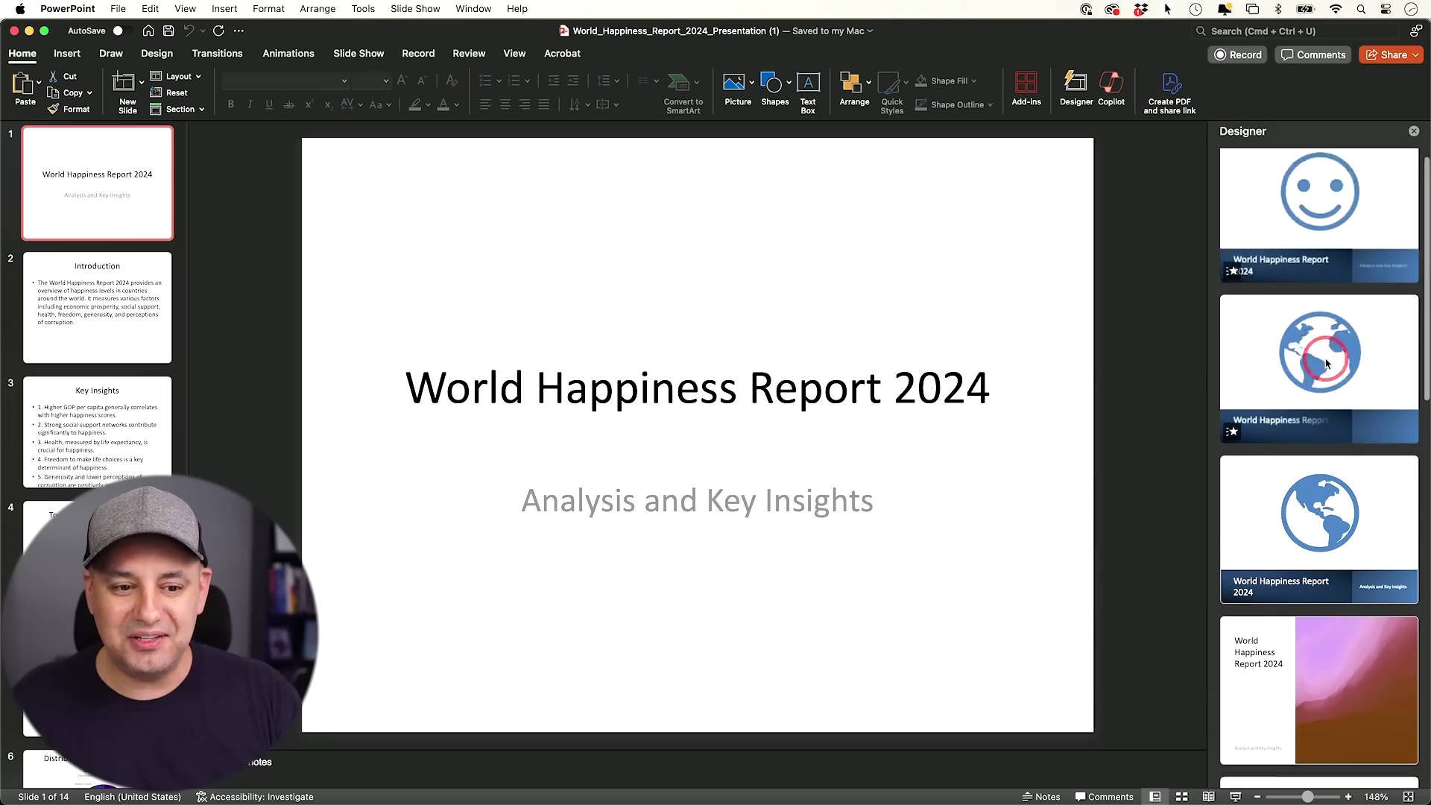
pyautogui.scroll(-6, 1326, 363)
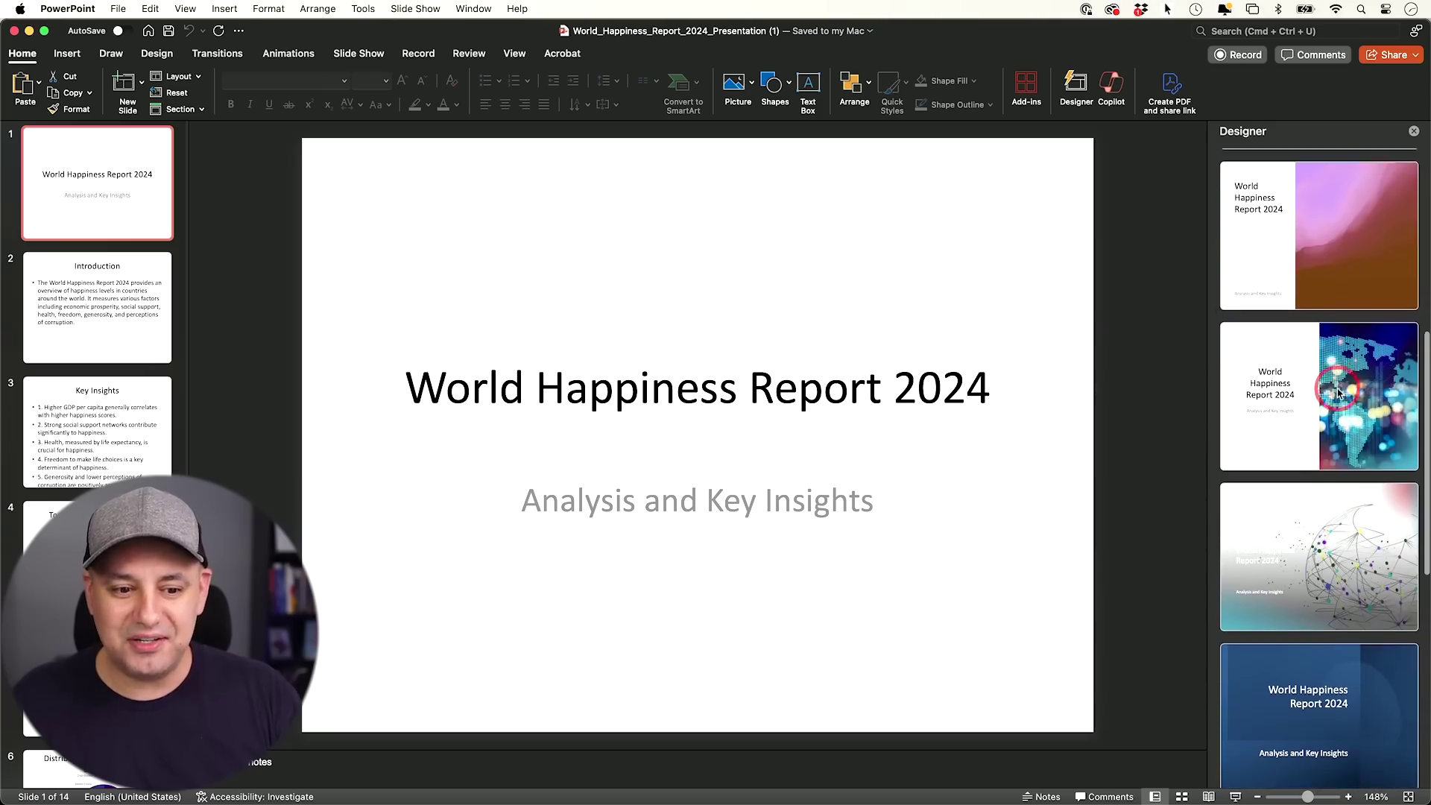
pyautogui.click(1338, 393)
pyautogui.scroll(-3, 1331, 440)
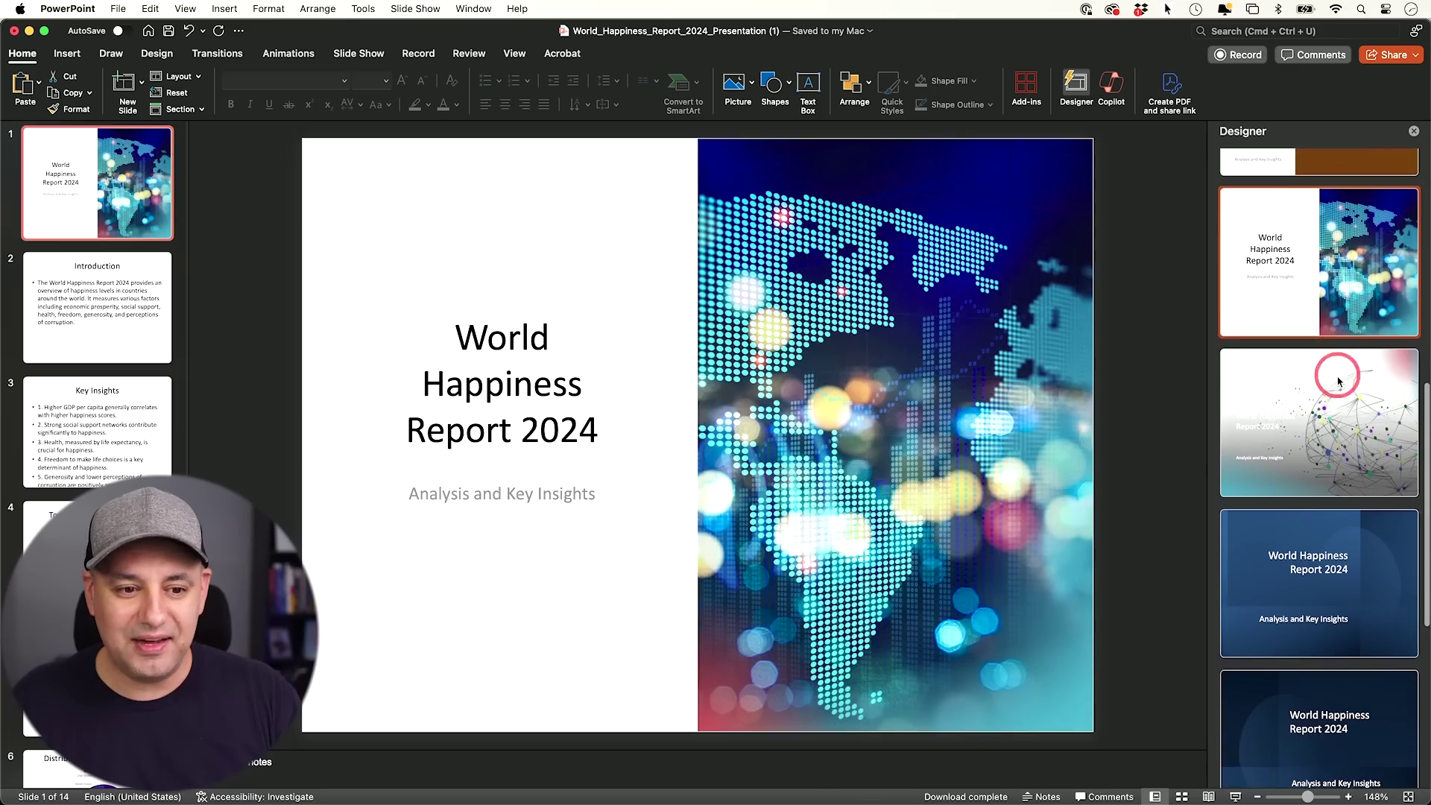
pyautogui.scroll(-4, 1331, 451)
pyautogui.click(1320, 463)
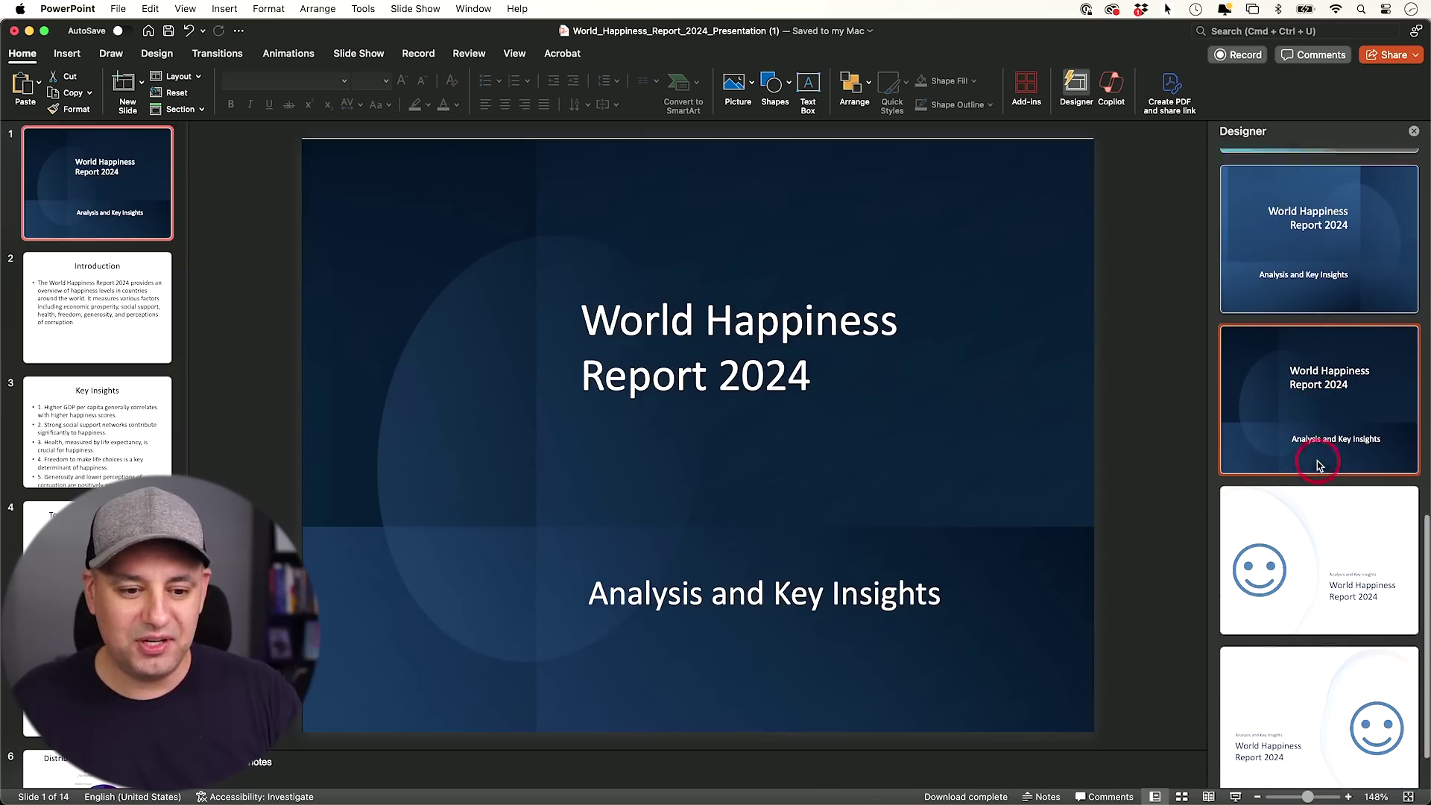
pyautogui.scroll(-2, 1318, 466)
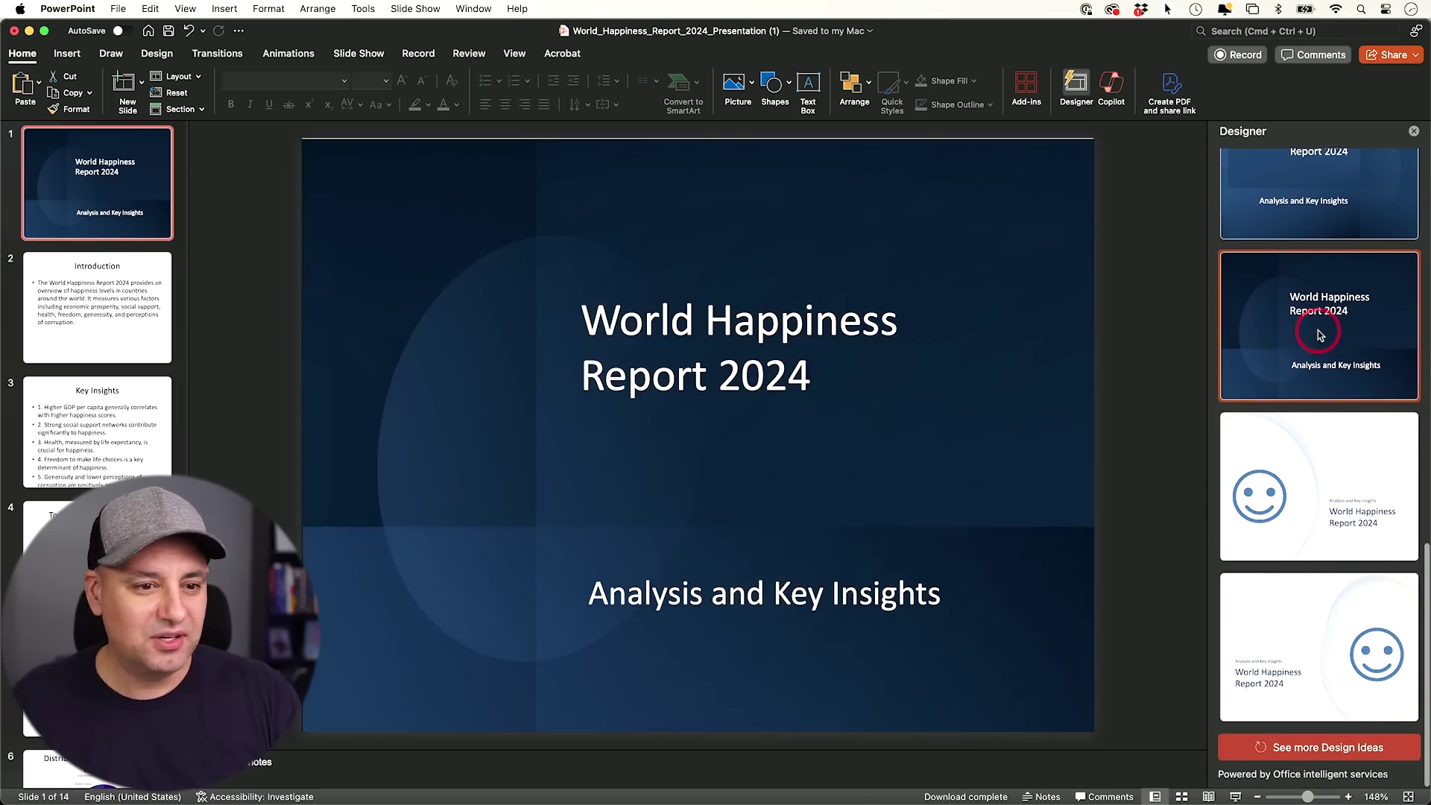
pyautogui.click(89, 335)
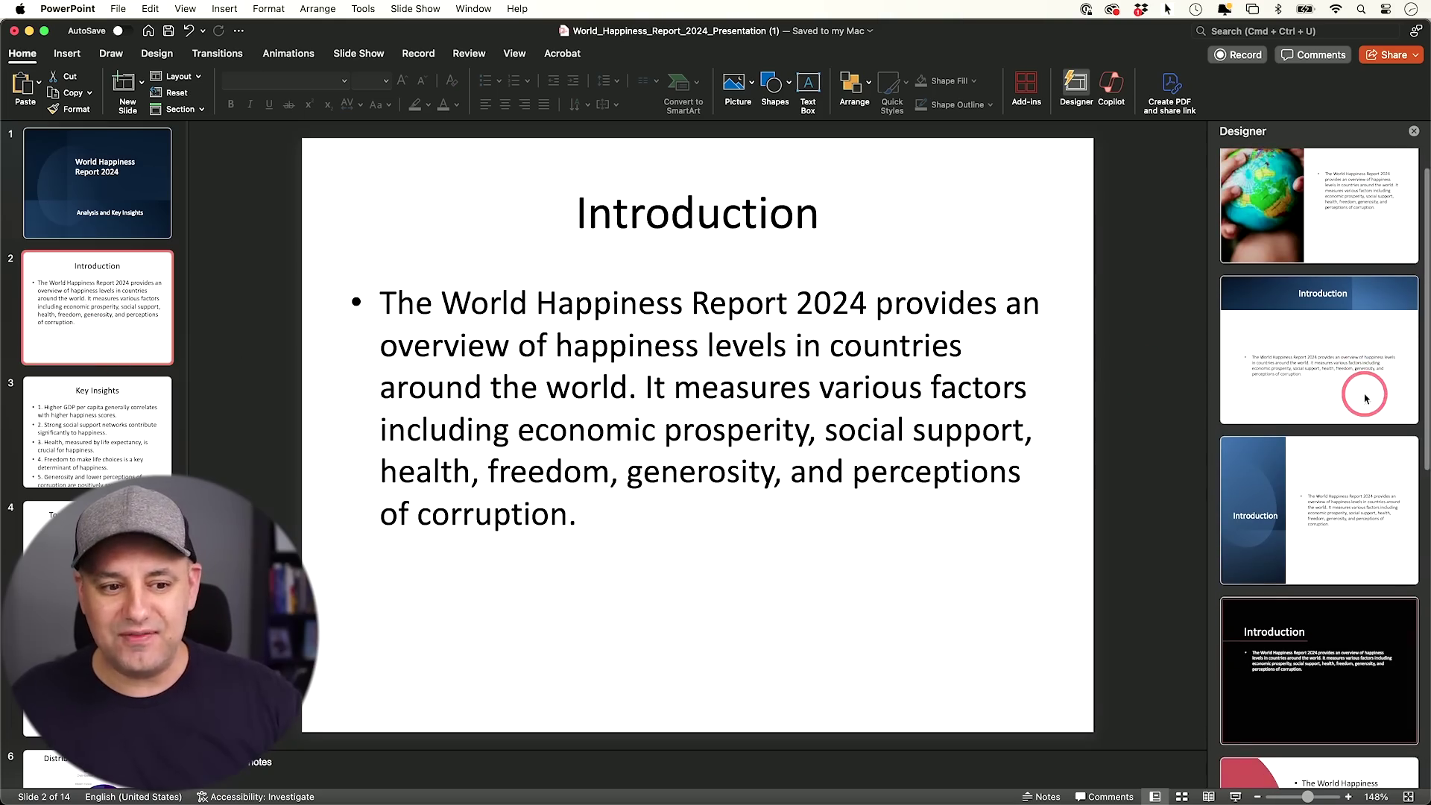
# Give Introduction the world-map people design and lay out Key Insights as blue boxes.
pyautogui.click(1321, 490)
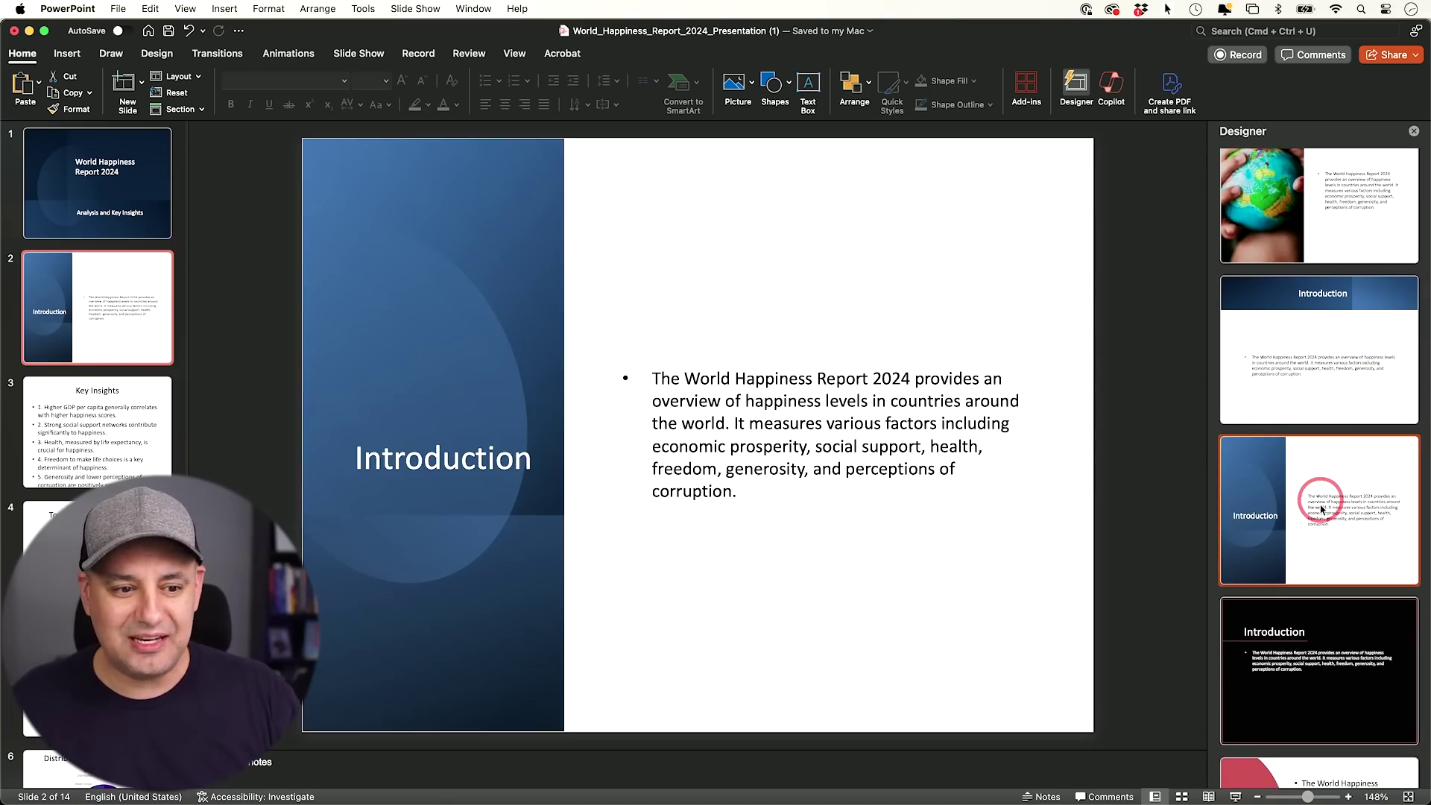
pyautogui.scroll(-8, 1321, 507)
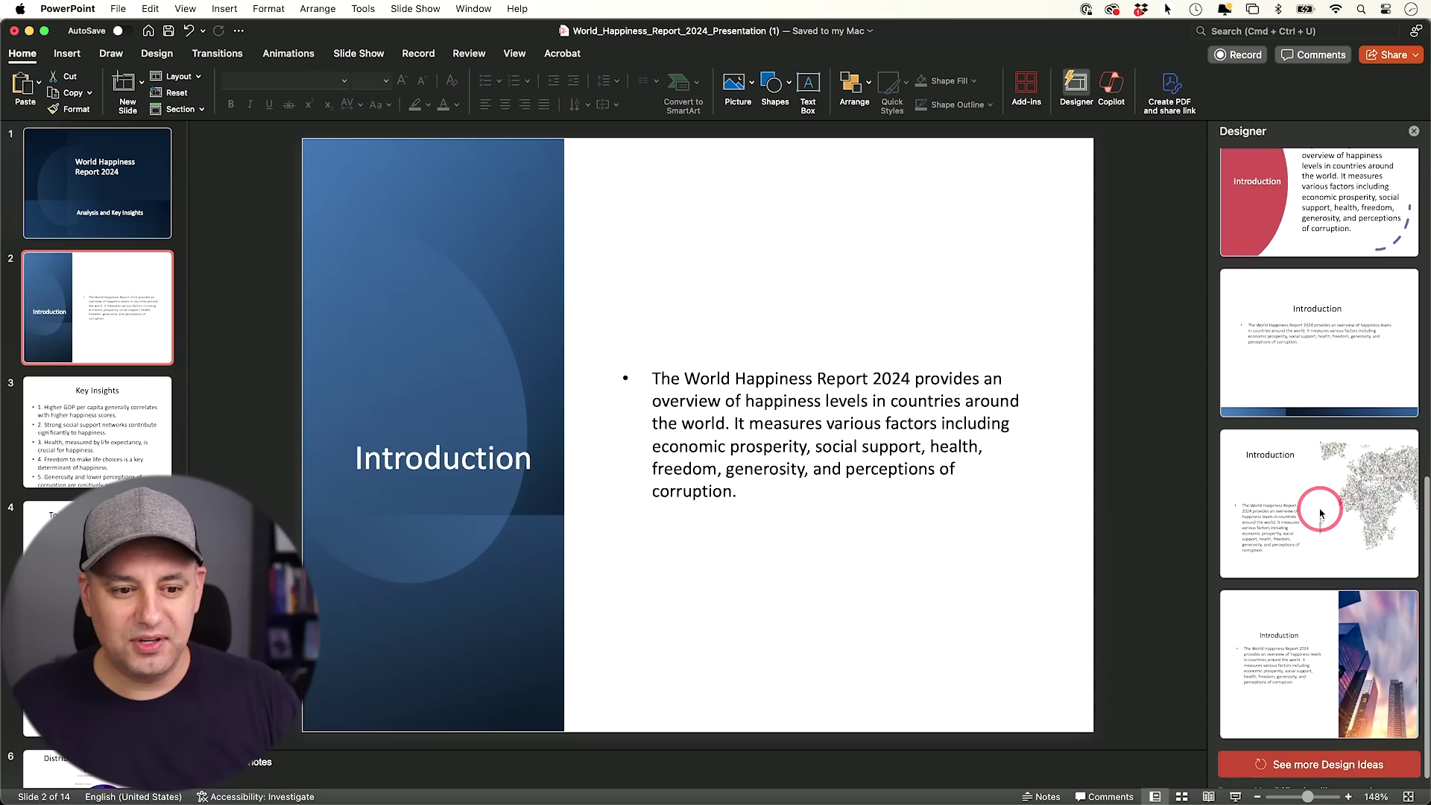
pyautogui.scroll(-1, 1318, 503)
pyautogui.click(1345, 594)
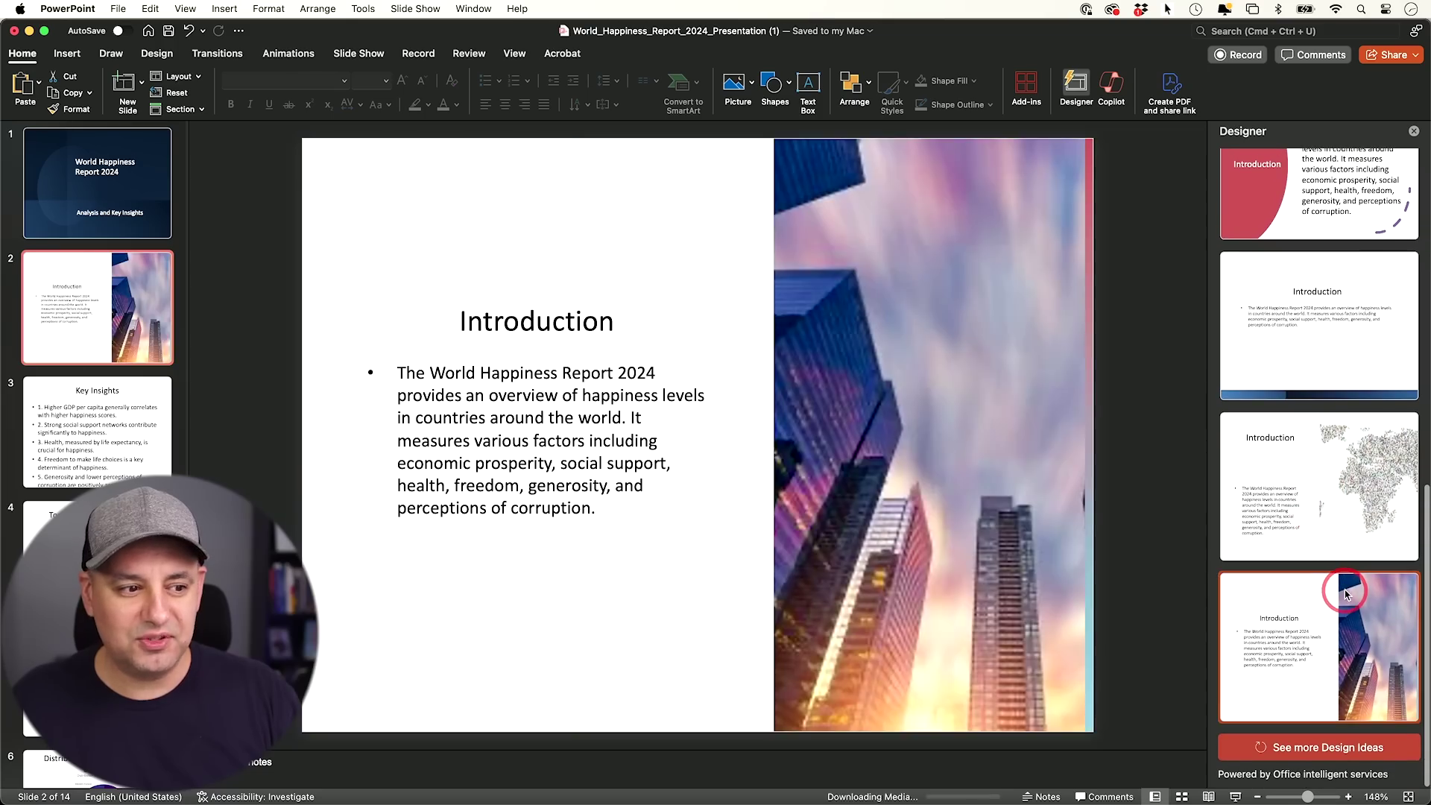
pyautogui.click(1345, 495)
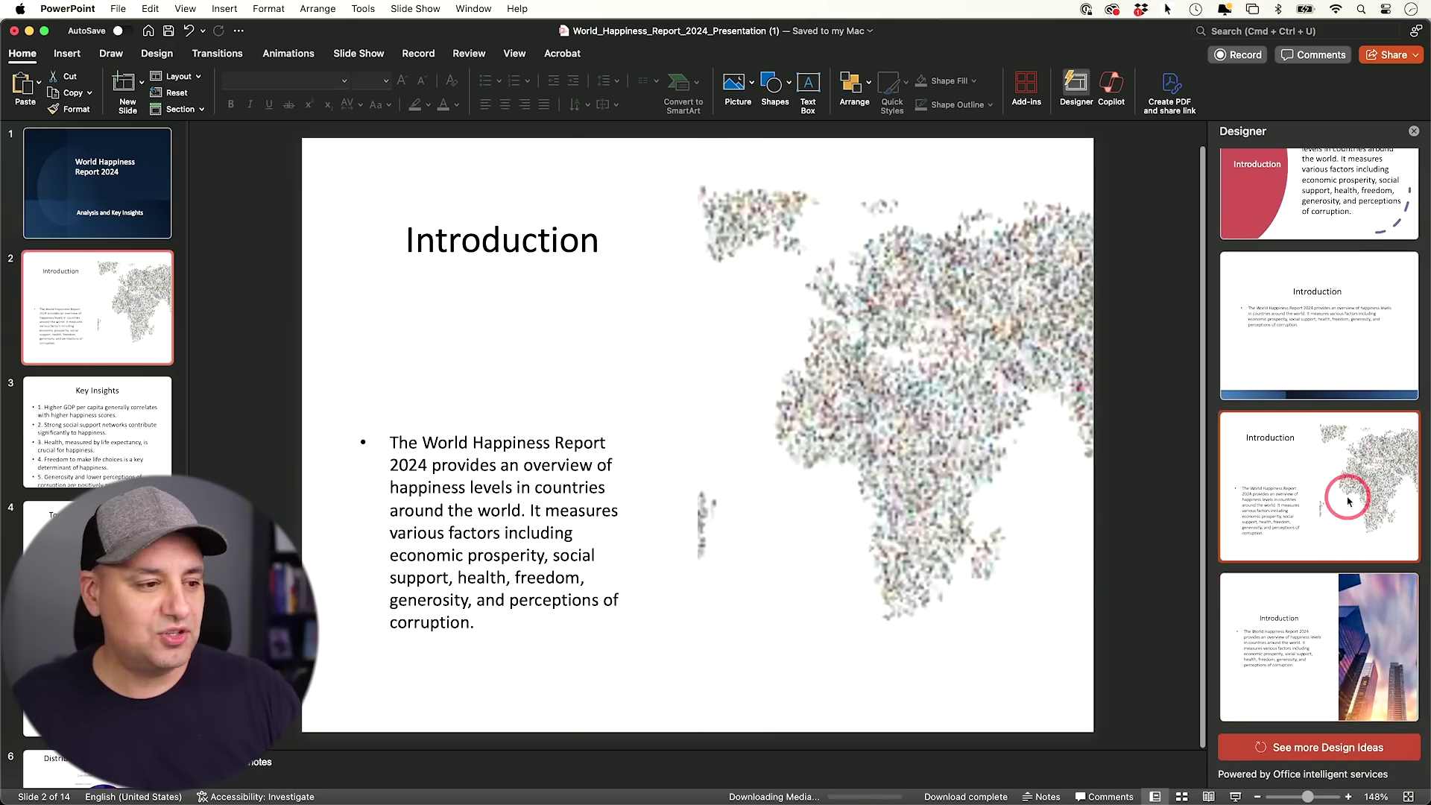
pyautogui.click(78, 442)
pyautogui.click(1321, 462)
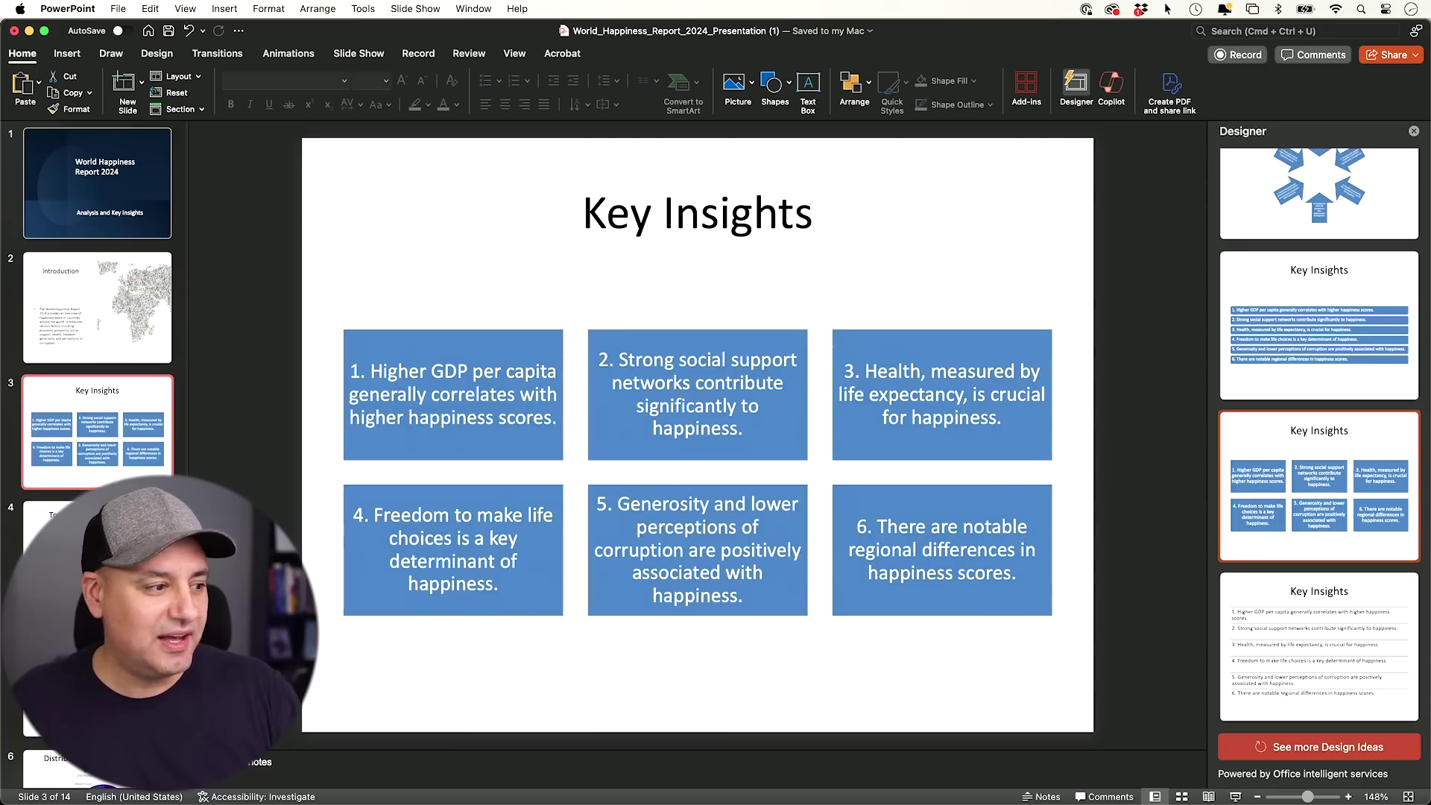
# Give the Top 10 Happiest Countries slide the chart-above-blue-banner design.
pyautogui.press('Down')
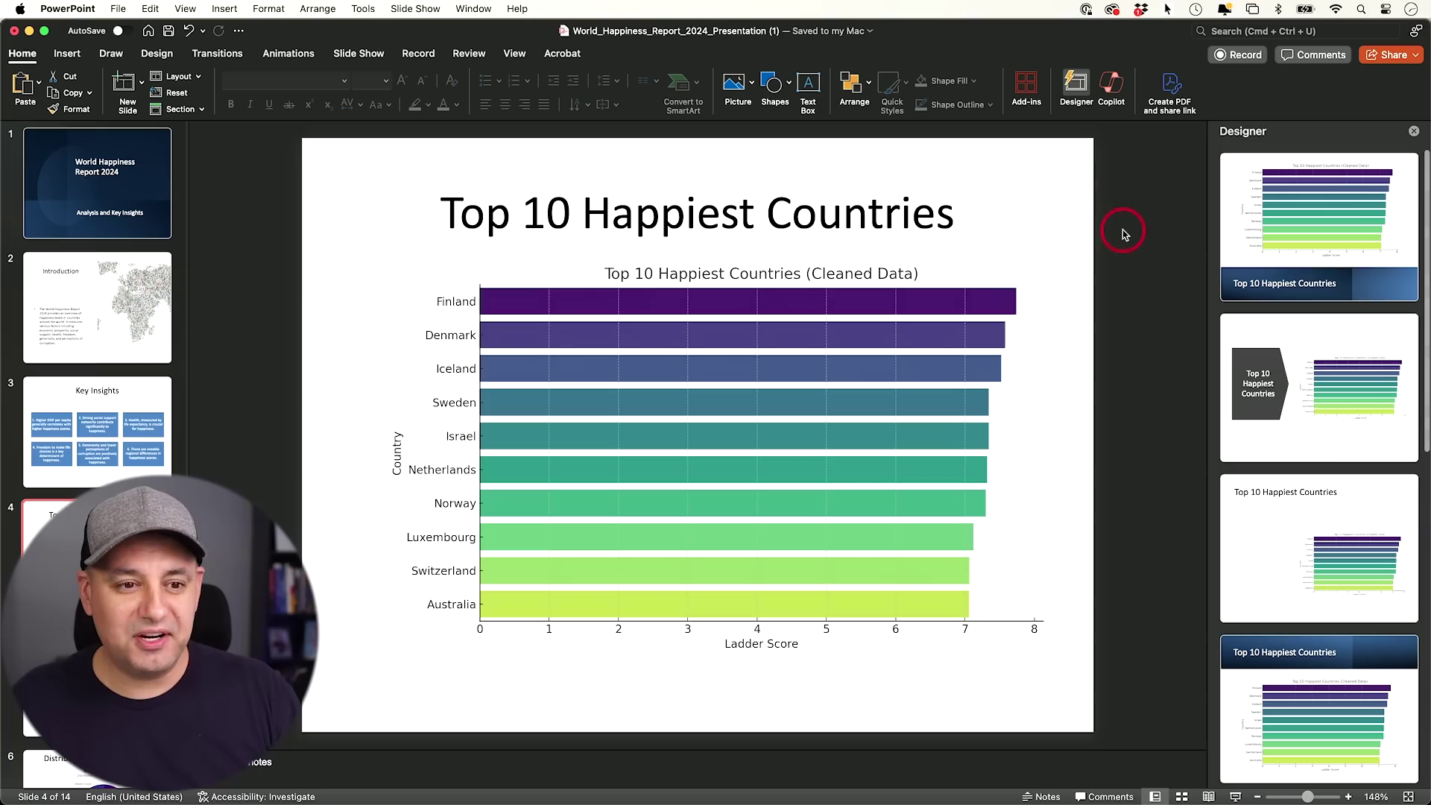
pyautogui.click(1366, 220)
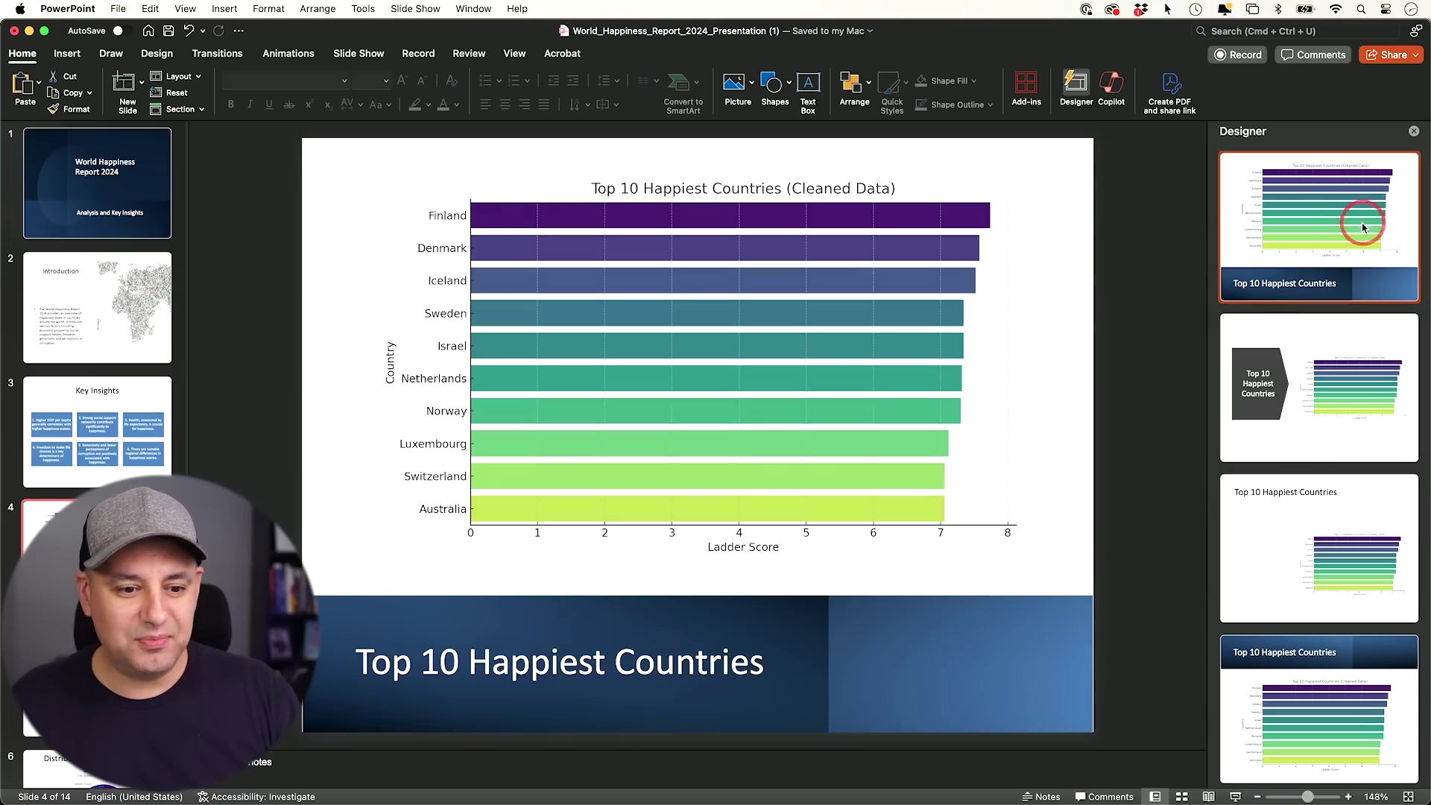
pyautogui.click(1316, 650)
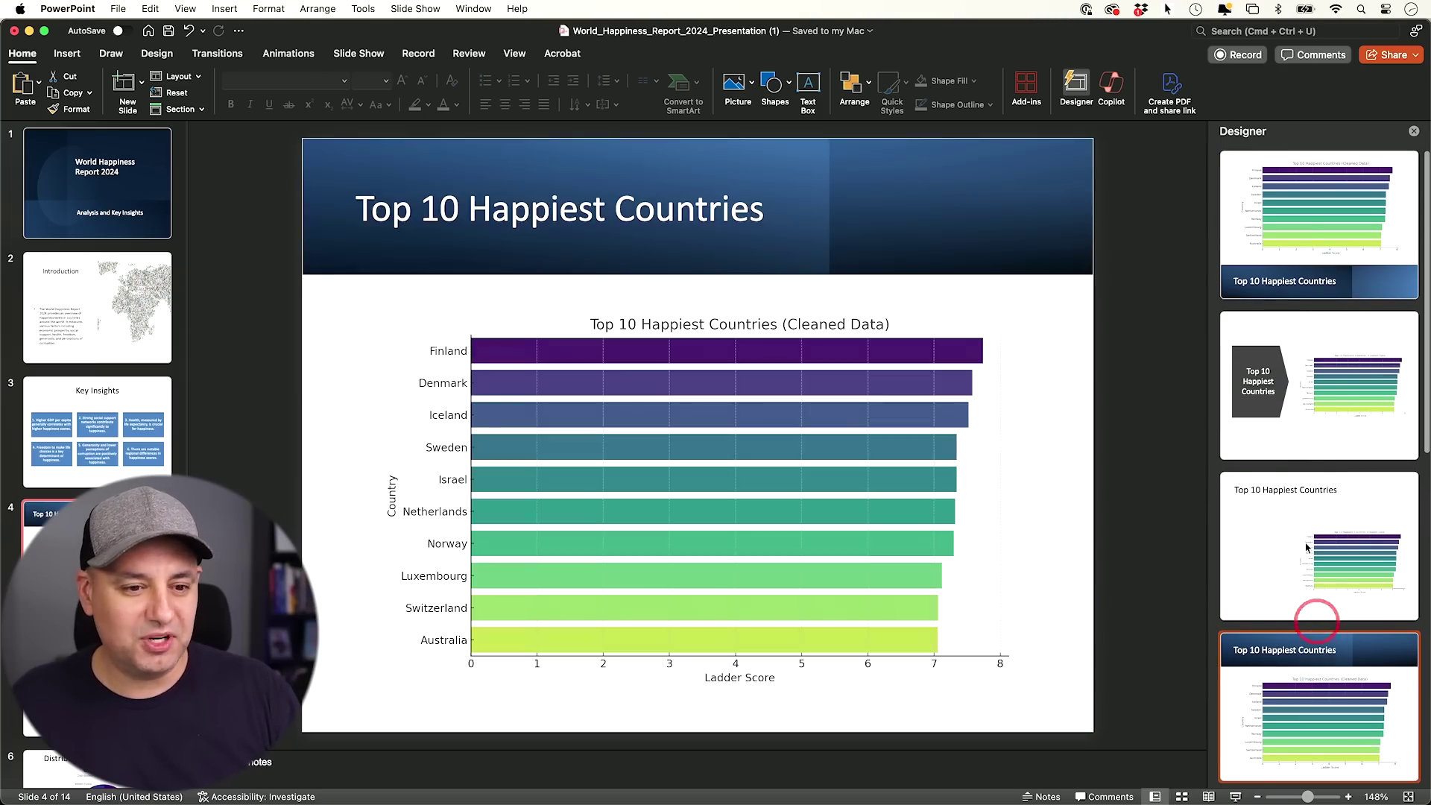
pyautogui.click(1290, 422)
pyautogui.click(1279, 308)
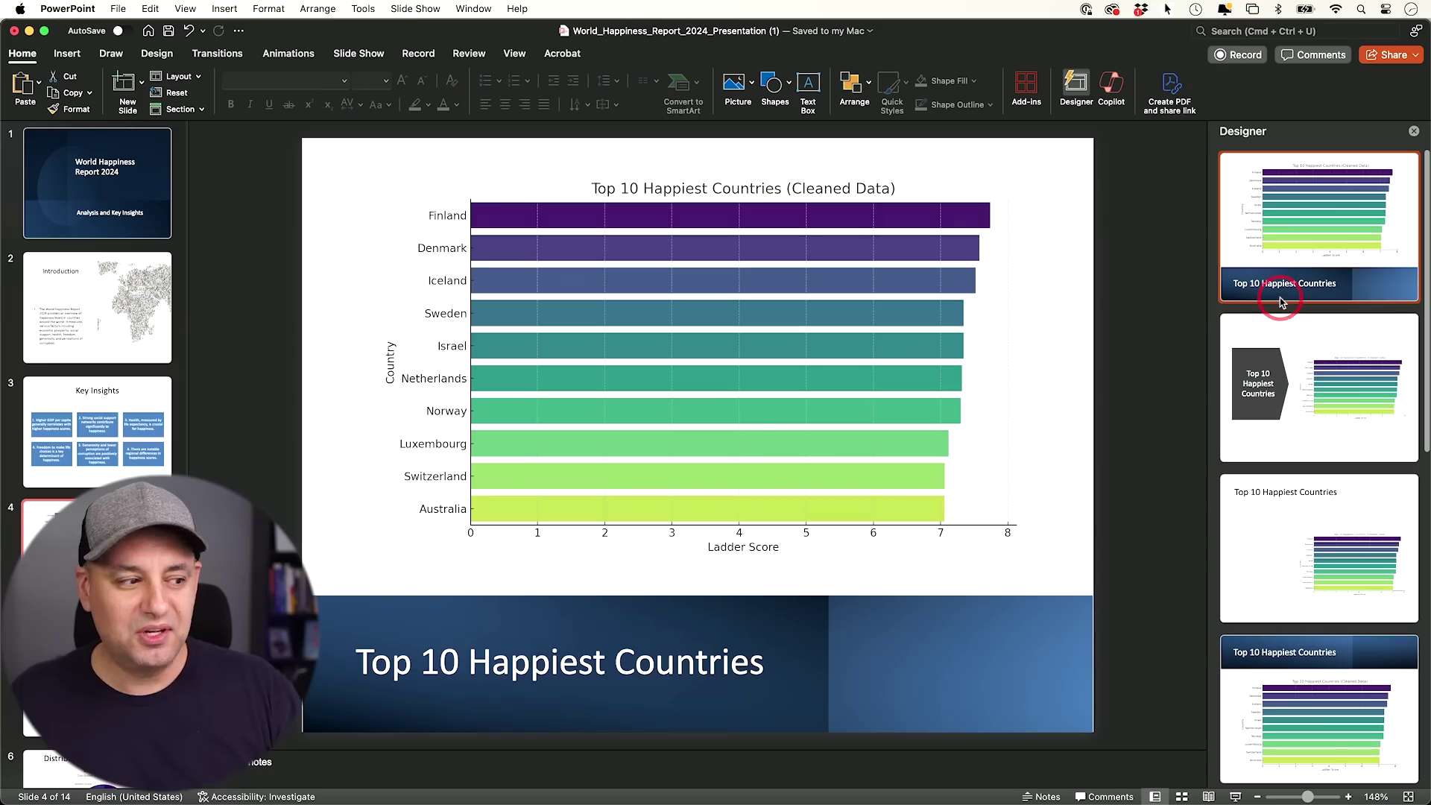
pyautogui.scroll(-3, 112, 394)
pyautogui.scroll(-10, 97, 372)
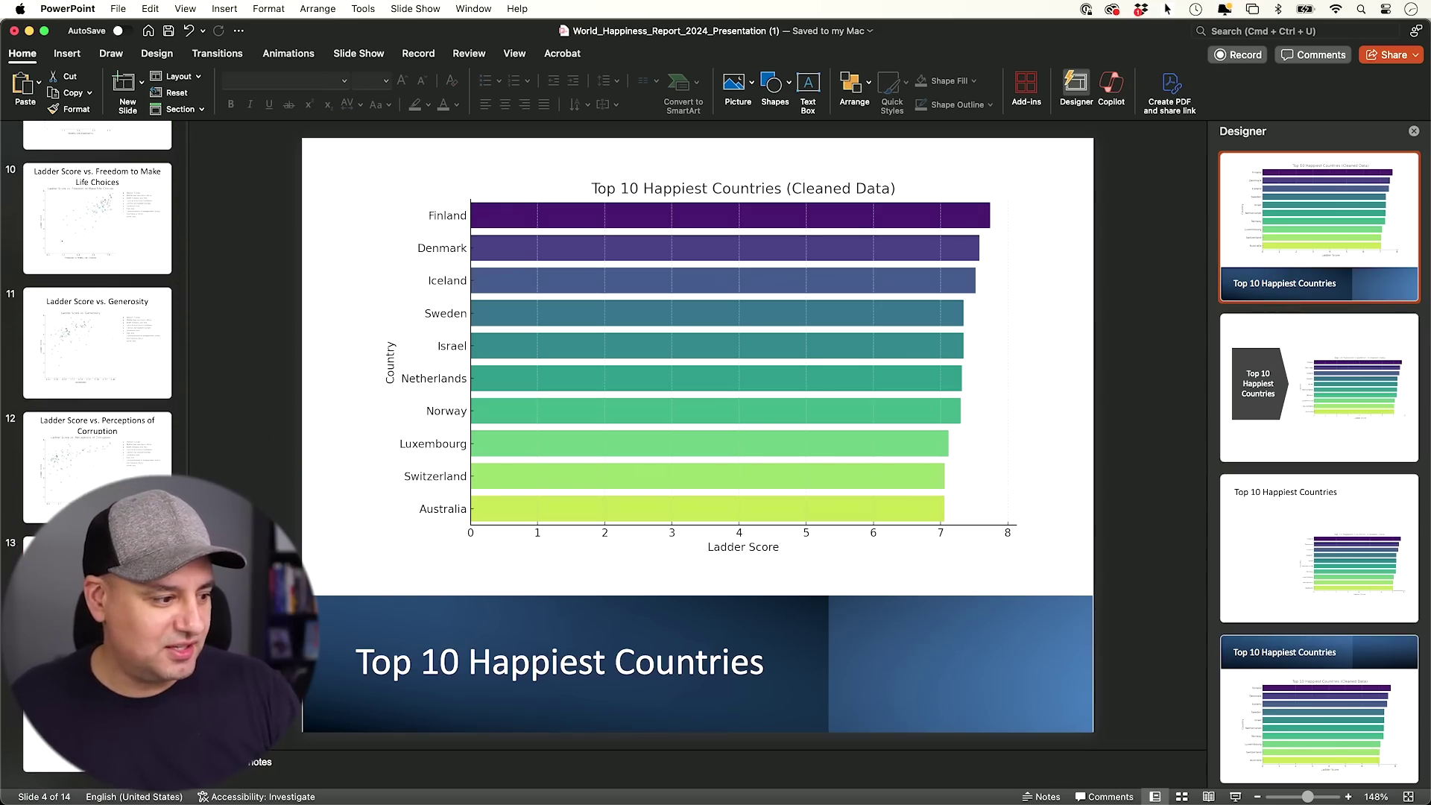
# Apply the full-size matrix design with caption to the Correlation Matrix slide.
pyautogui.click(97, 596)
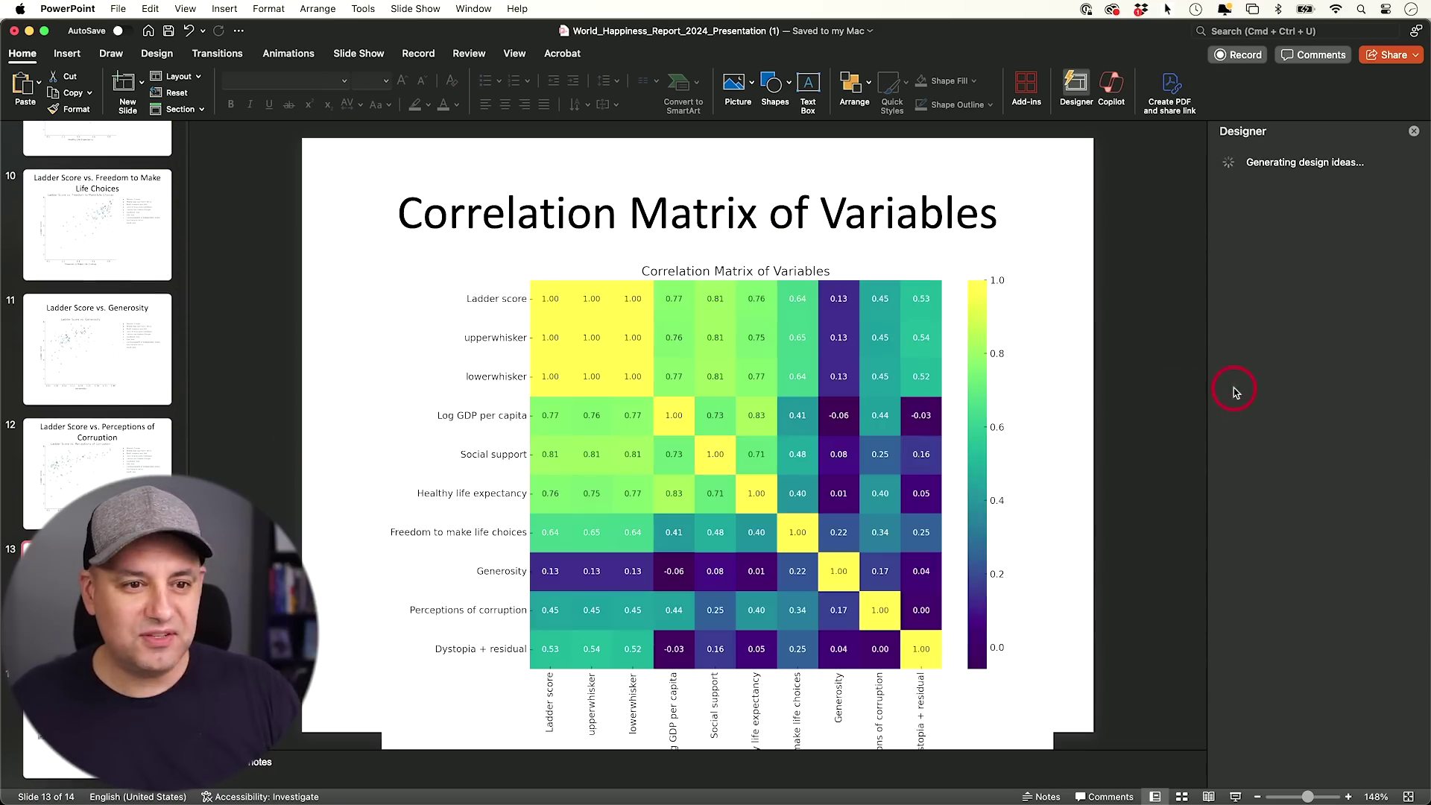
pyautogui.click(1292, 380)
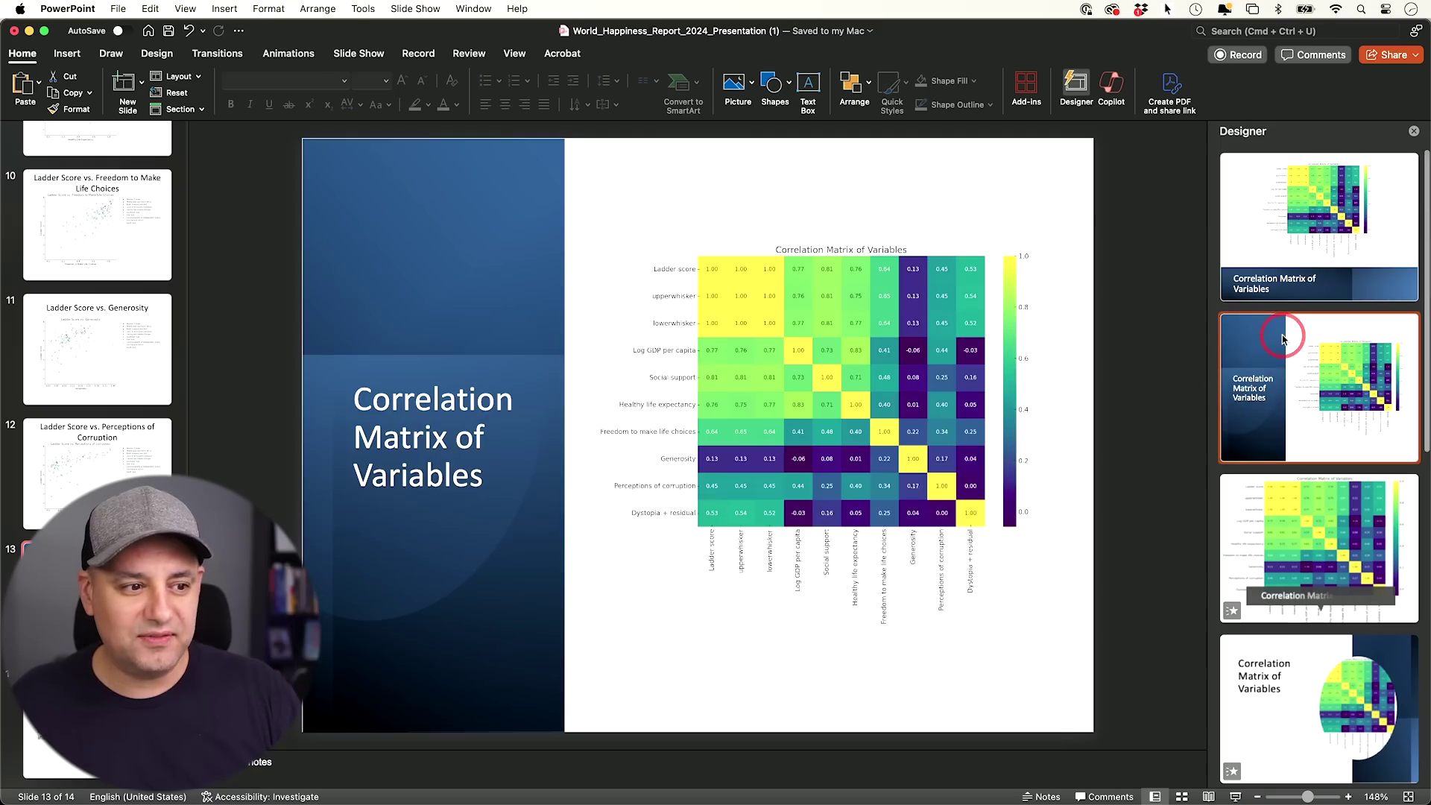
pyautogui.click(1279, 261)
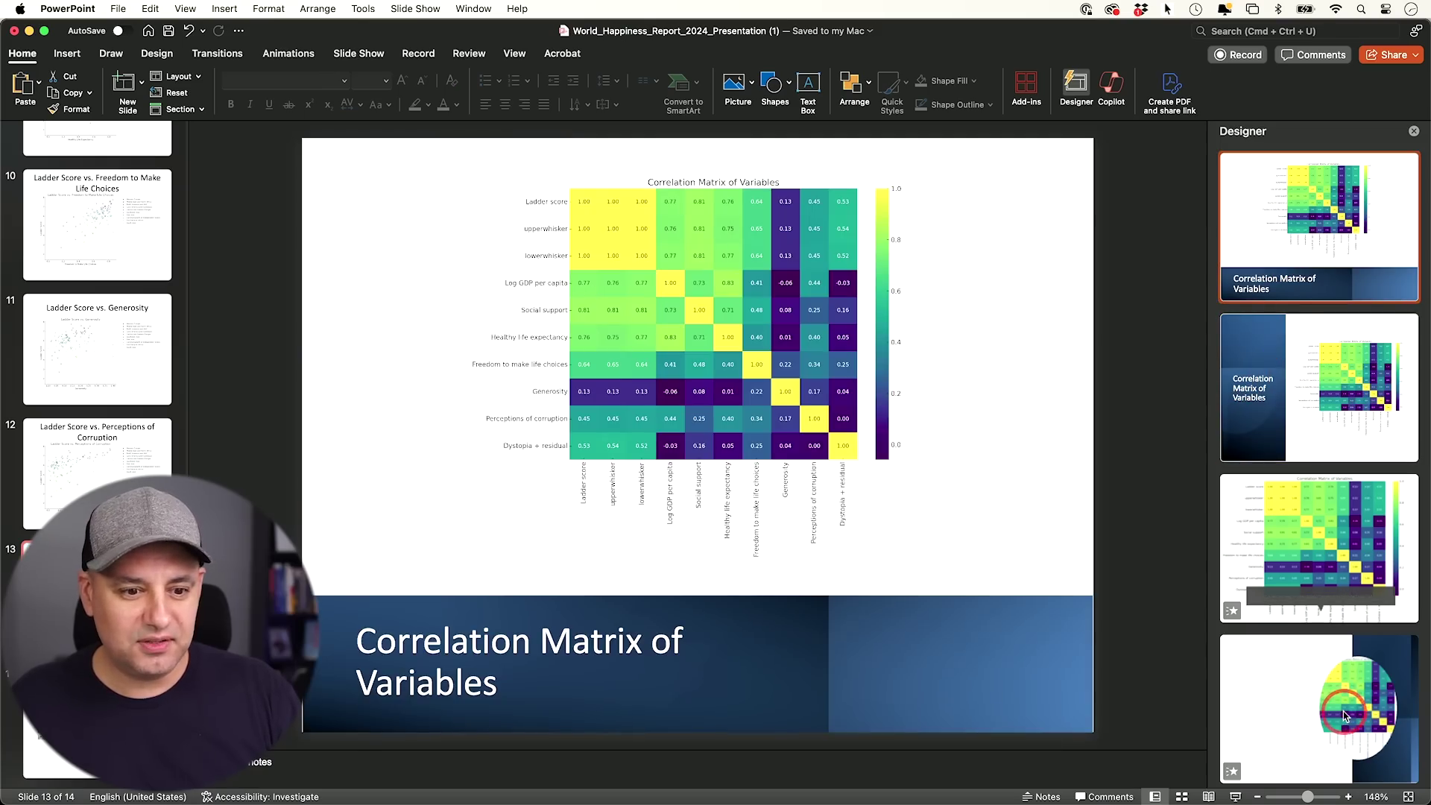
pyautogui.click(1332, 602)
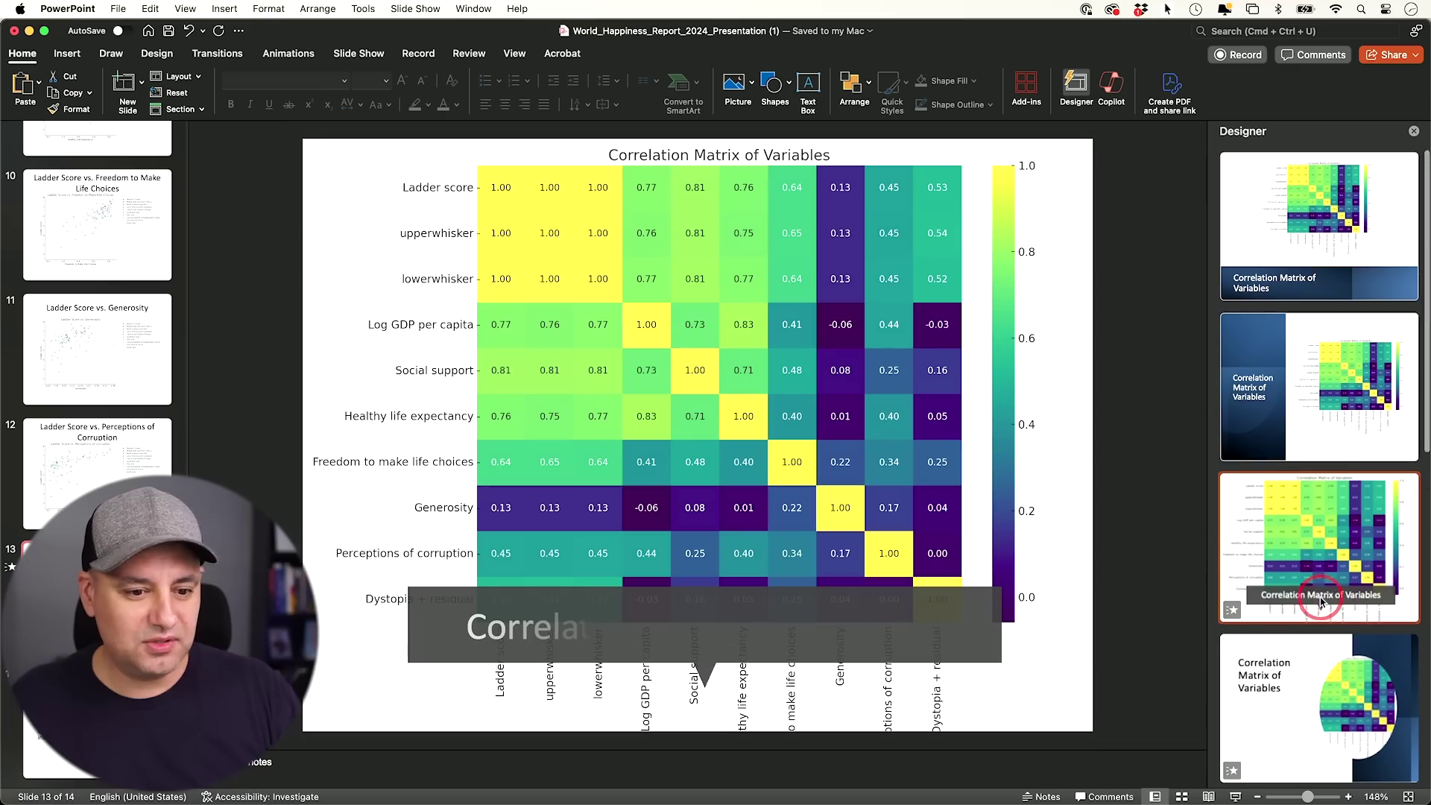
pyautogui.scroll(-5, 1318, 593)
# Switch to Chrome and start a new, empty ChatGPT 4o chat.
pyautogui.click(794, 641)
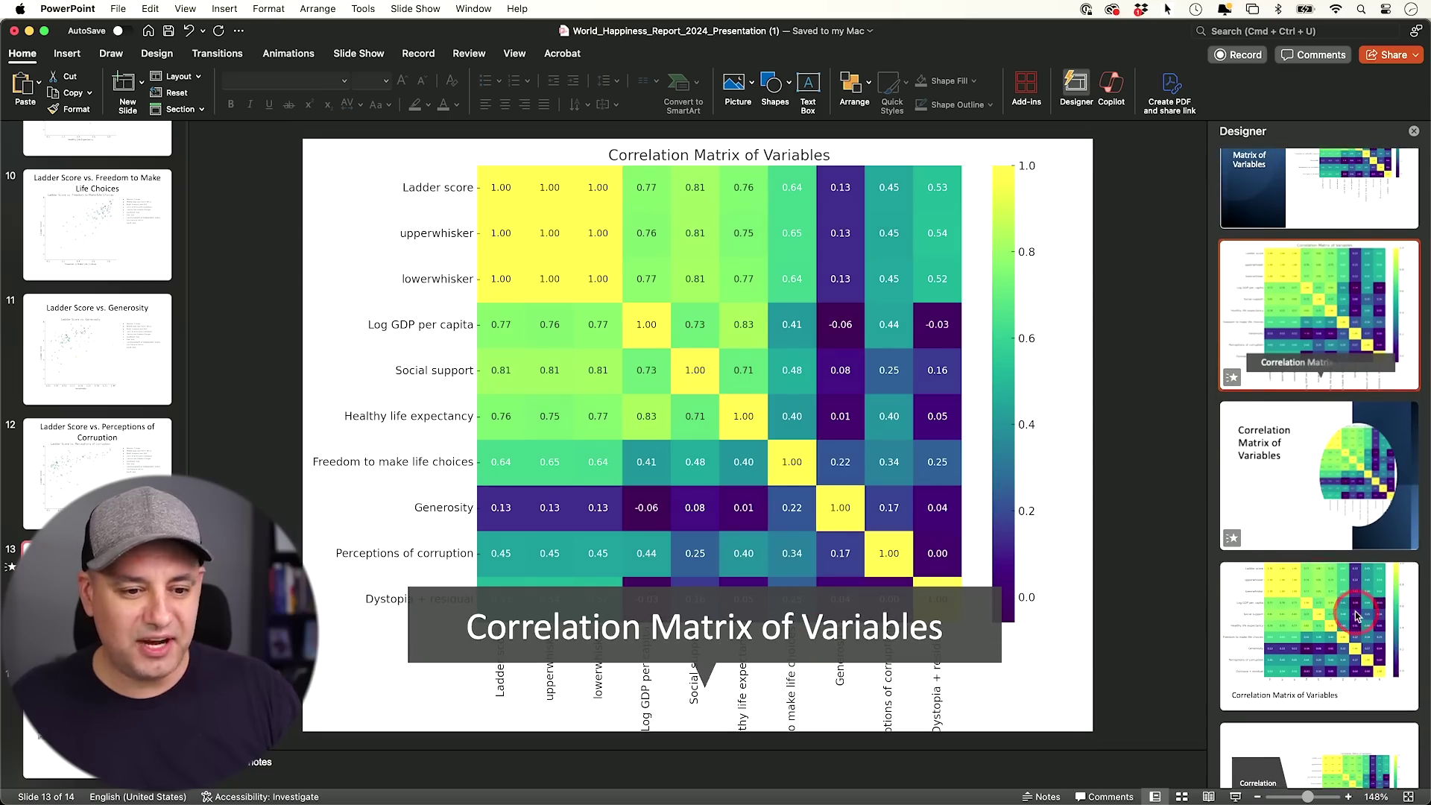
pyautogui.scroll(-3, 1334, 604)
pyautogui.click(1297, 704)
pyautogui.click(1017, 491)
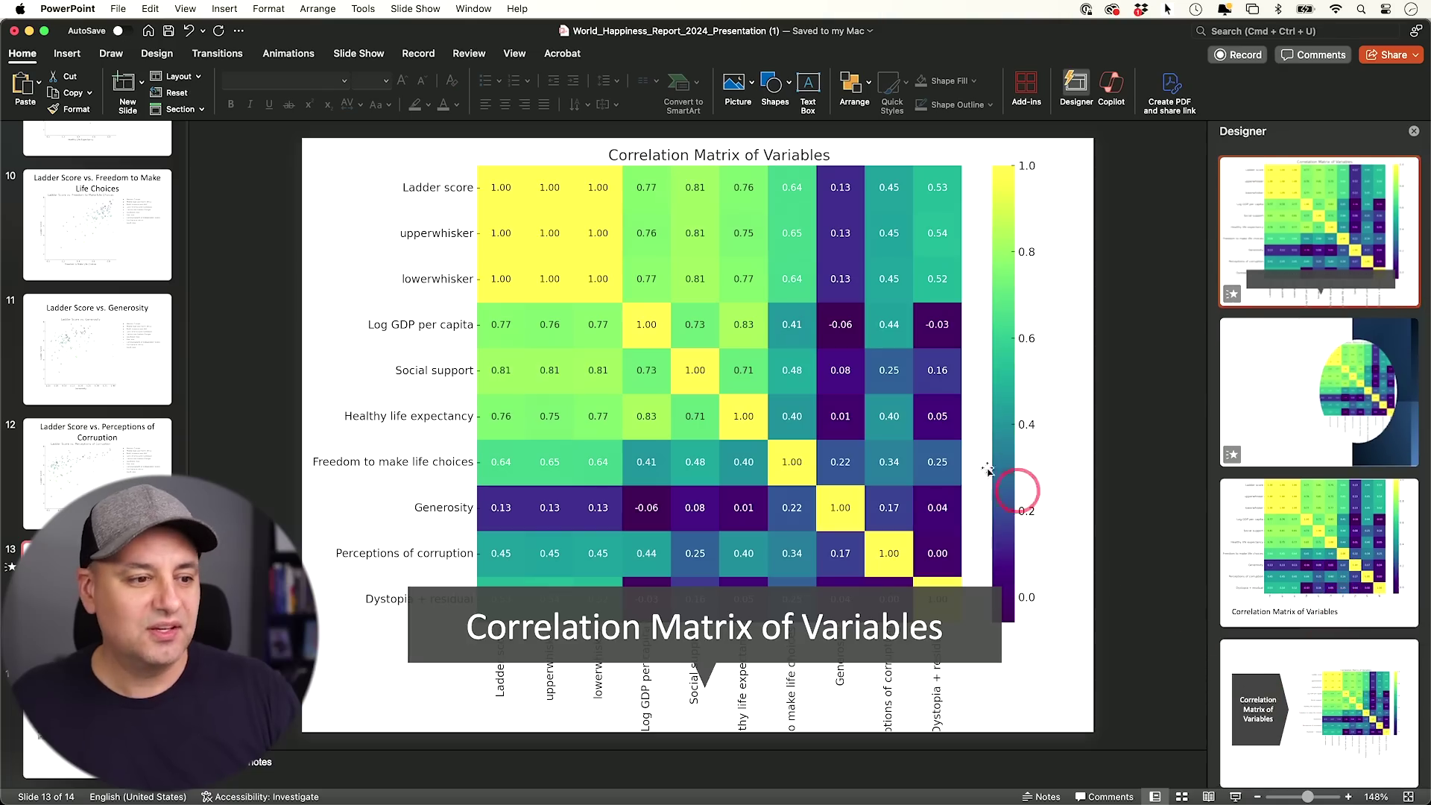
pyautogui.click(812, 611)
pyautogui.click(787, 613)
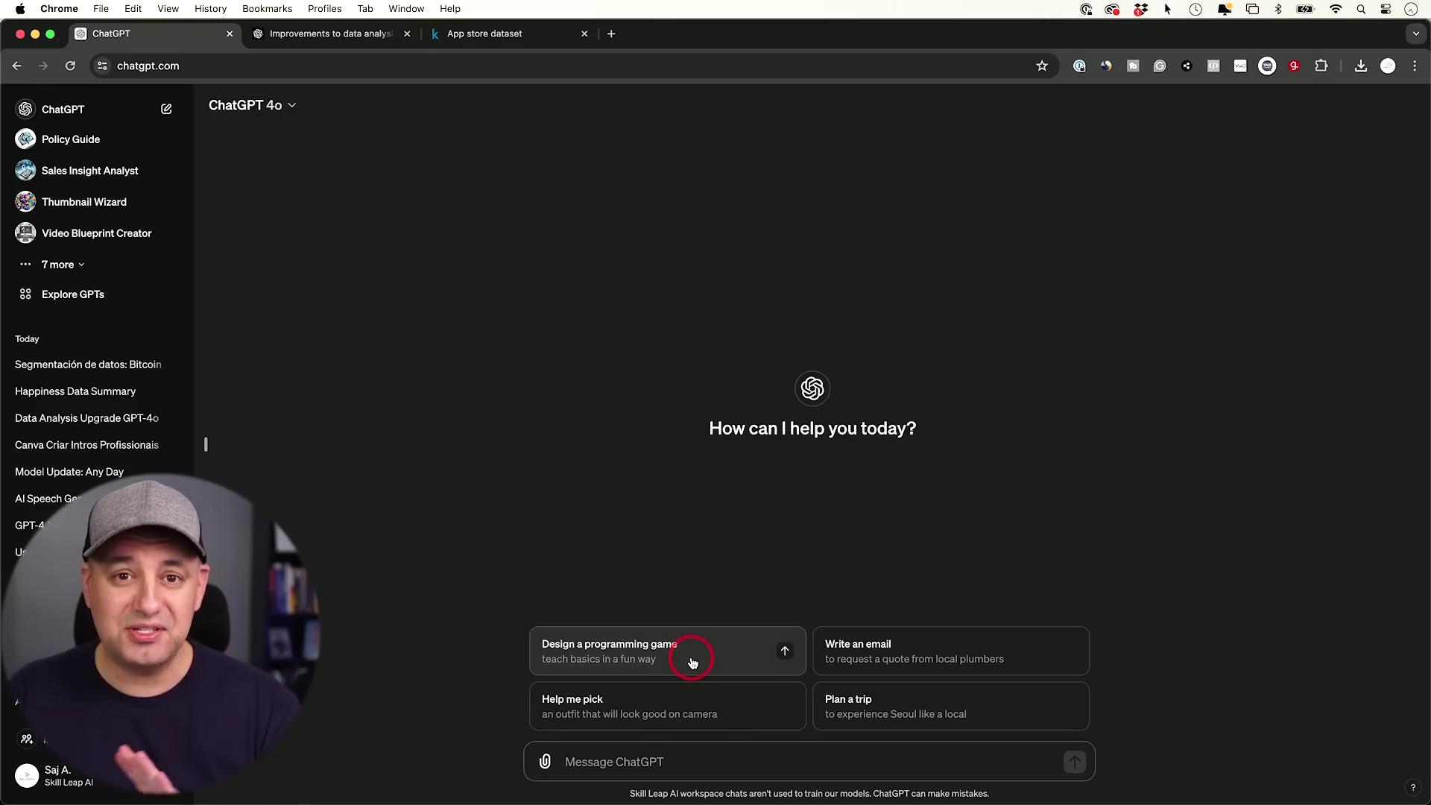
# Attach AppleStore.csv and send the request to segment this data and create a table.
pyautogui.click(544, 763)
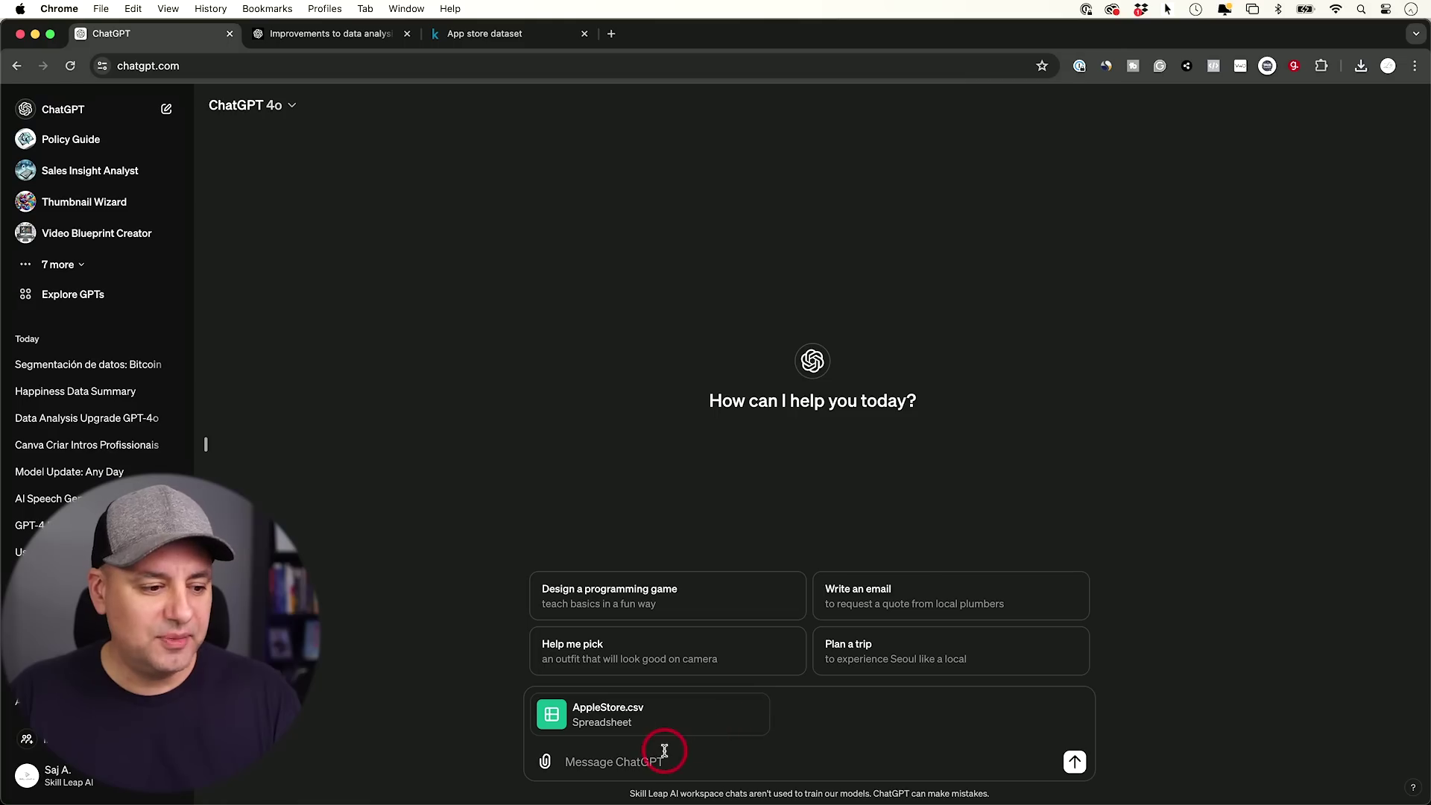
pyautogui.click(664, 751)
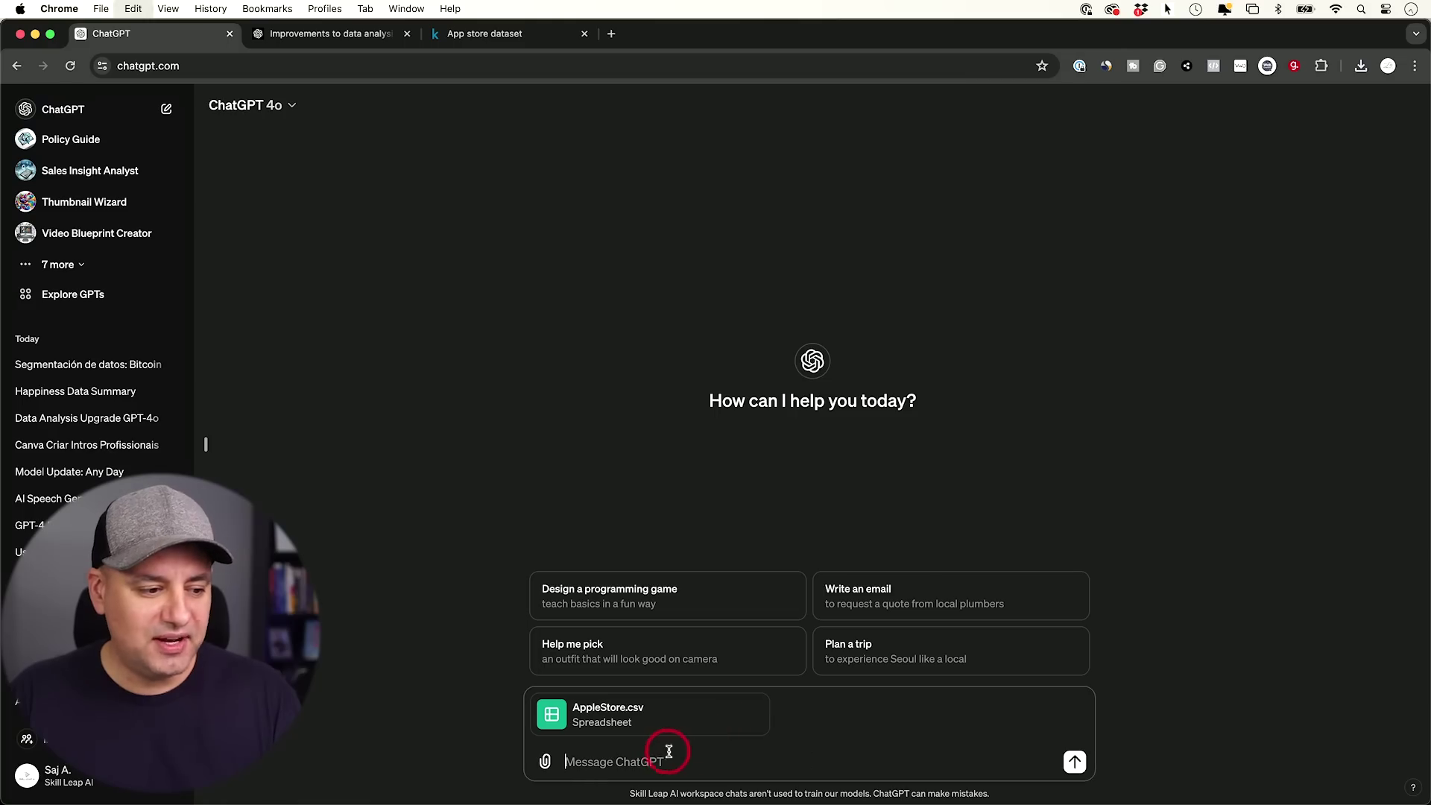
pyautogui.write('Can you segment this data and create a table?')
pyautogui.click(1075, 761)
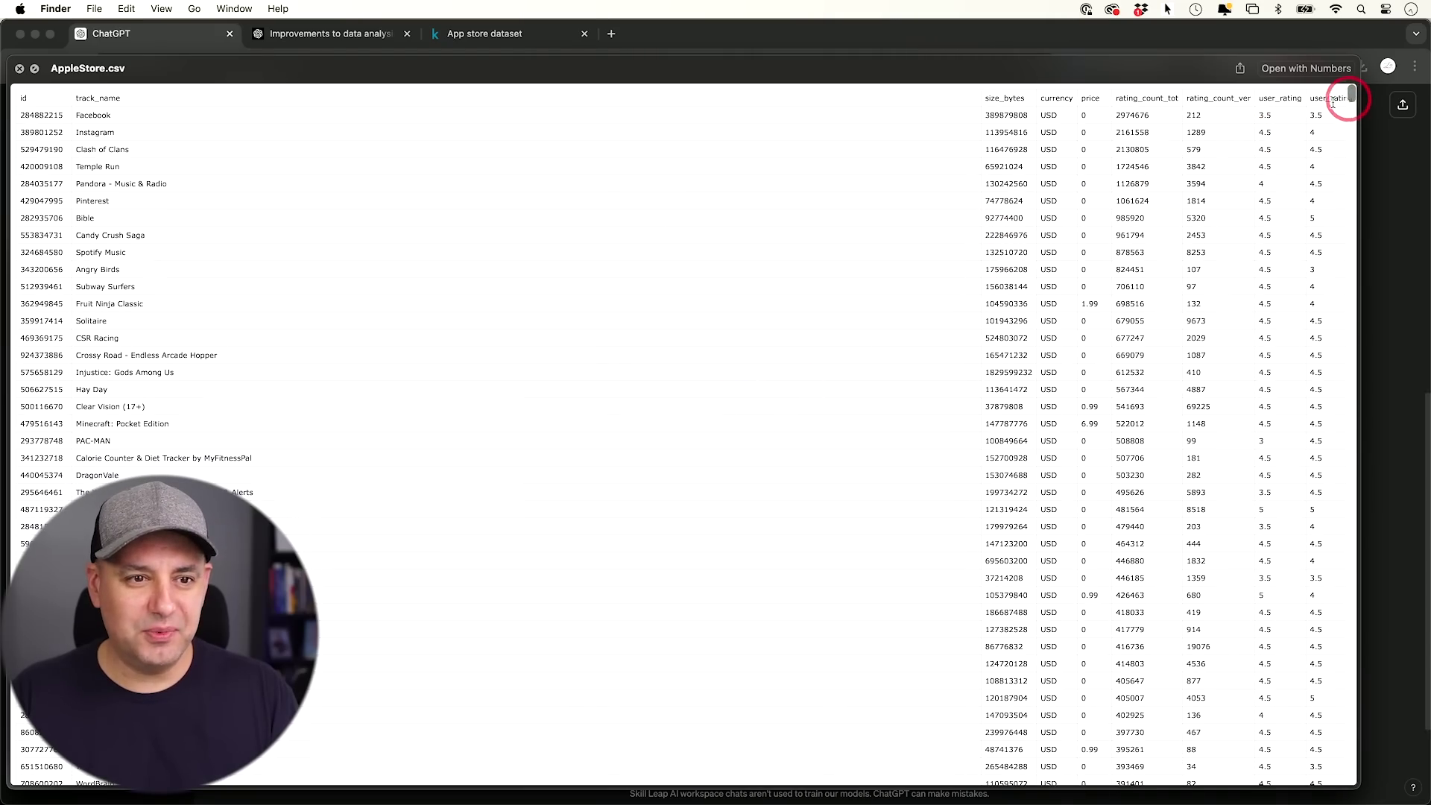
# Preview the raw AppleStore.csv data in Quick Look.
pyautogui.hscroll(5, 1207, 137)
pyautogui.hscroll(-5, 1208, 137)
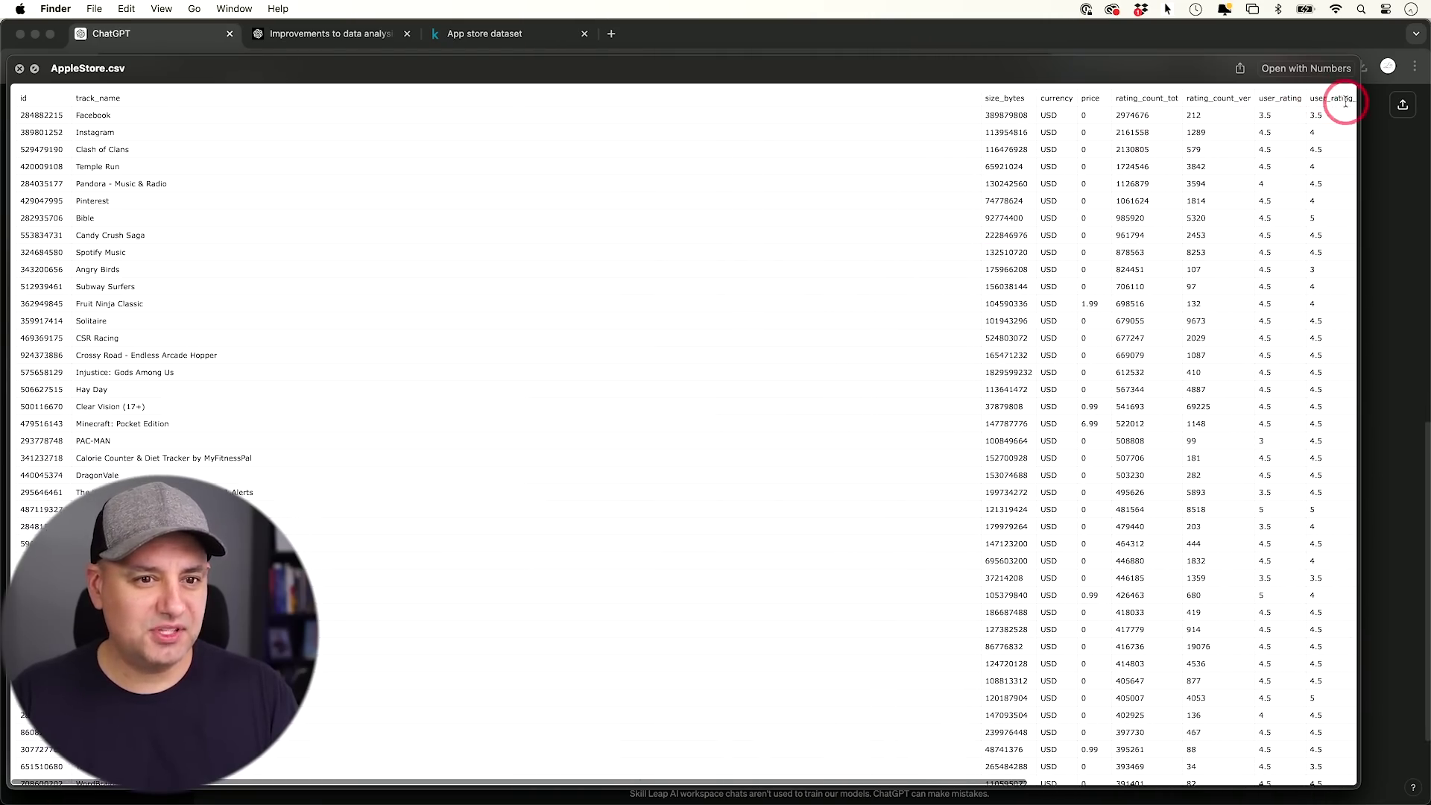
pyautogui.scroll(-10, 1345, 105)
pyautogui.moveTo(1351, 98); pyautogui.dragTo(1294, 223)
pyautogui.click(1175, 344)
# Scroll through the Prime Genre, Price Range and User Rating tables and select the 'User Rating' heading.
pyautogui.scroll(10, 1174, 344)
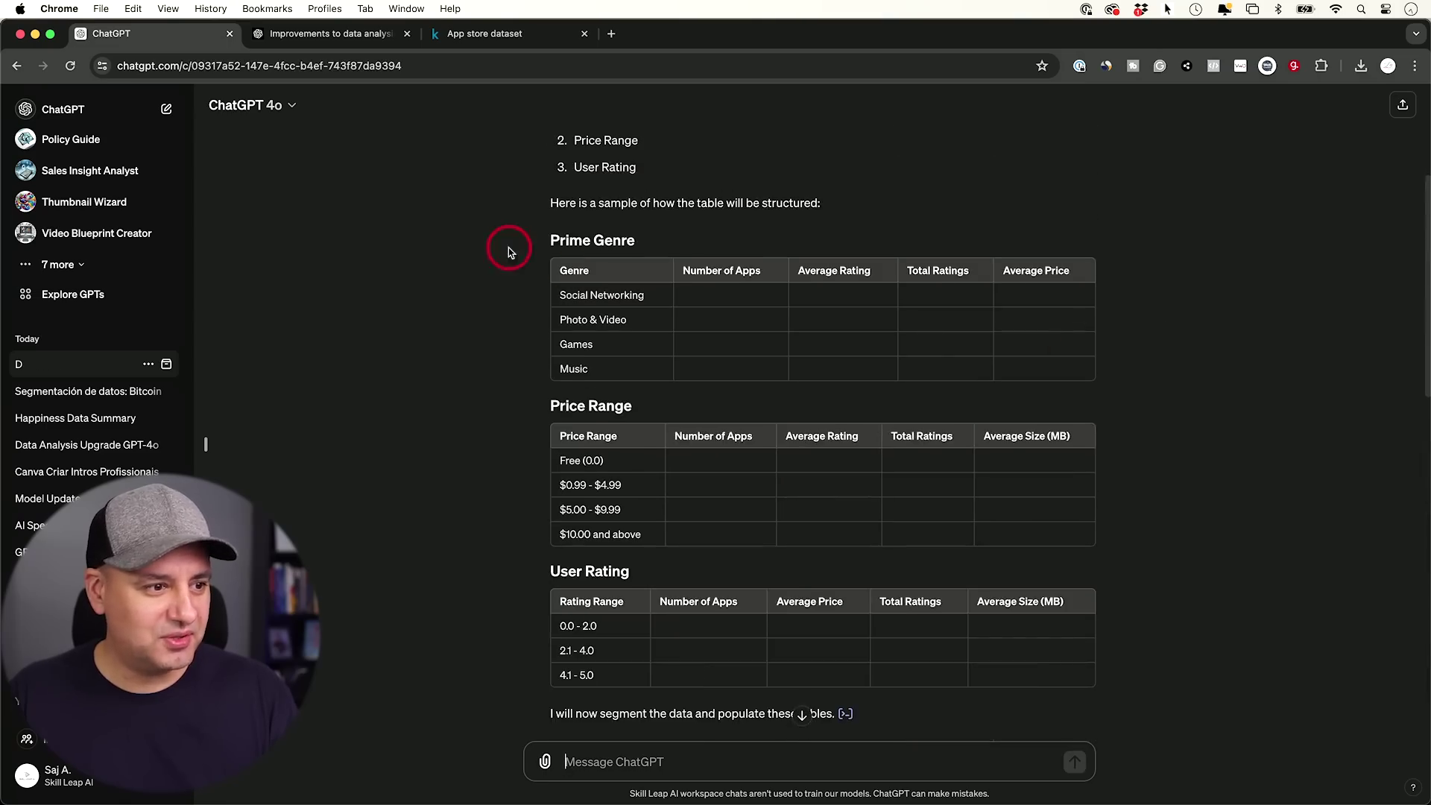
pyautogui.scroll(-10, 552, 246)
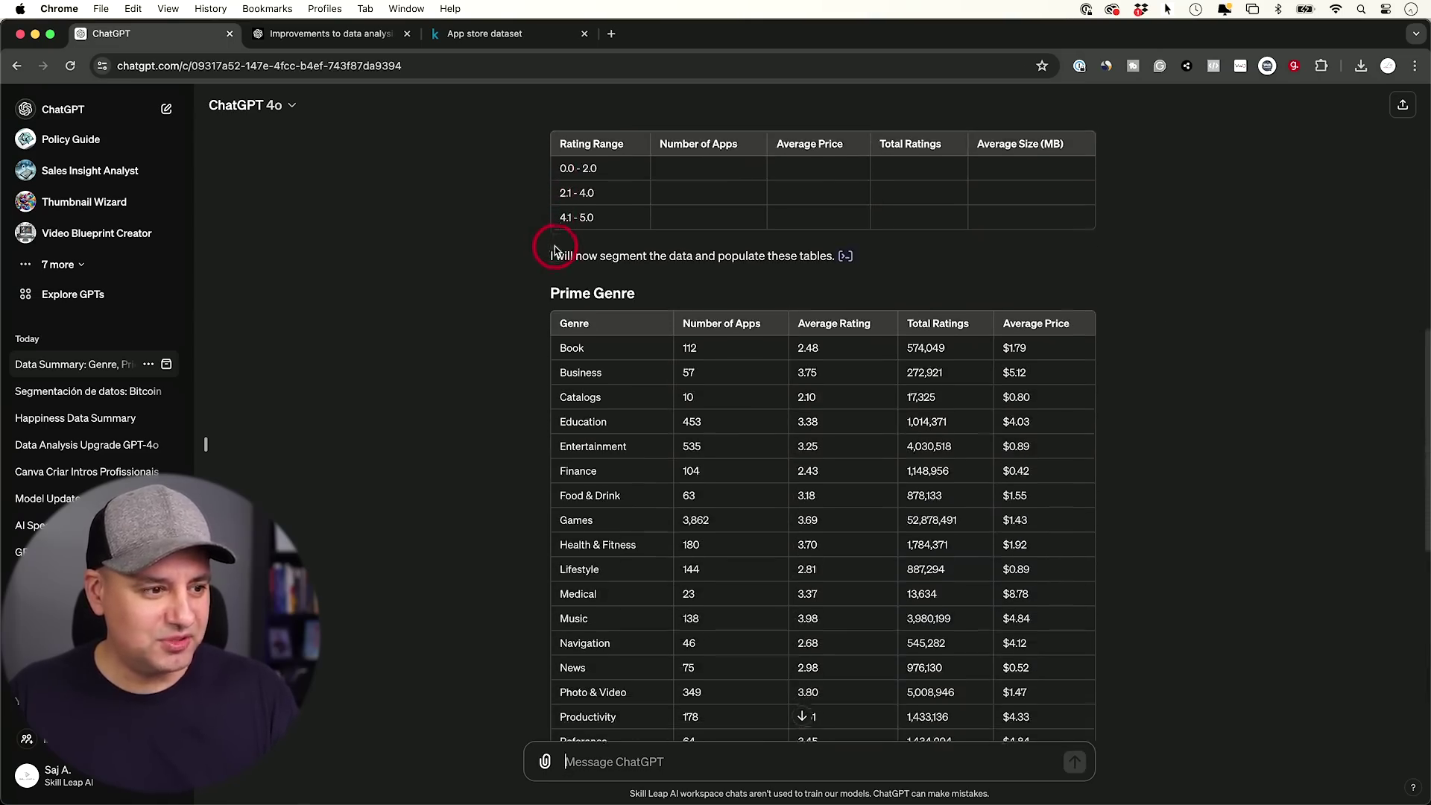
pyautogui.scroll(-2, 641, 302)
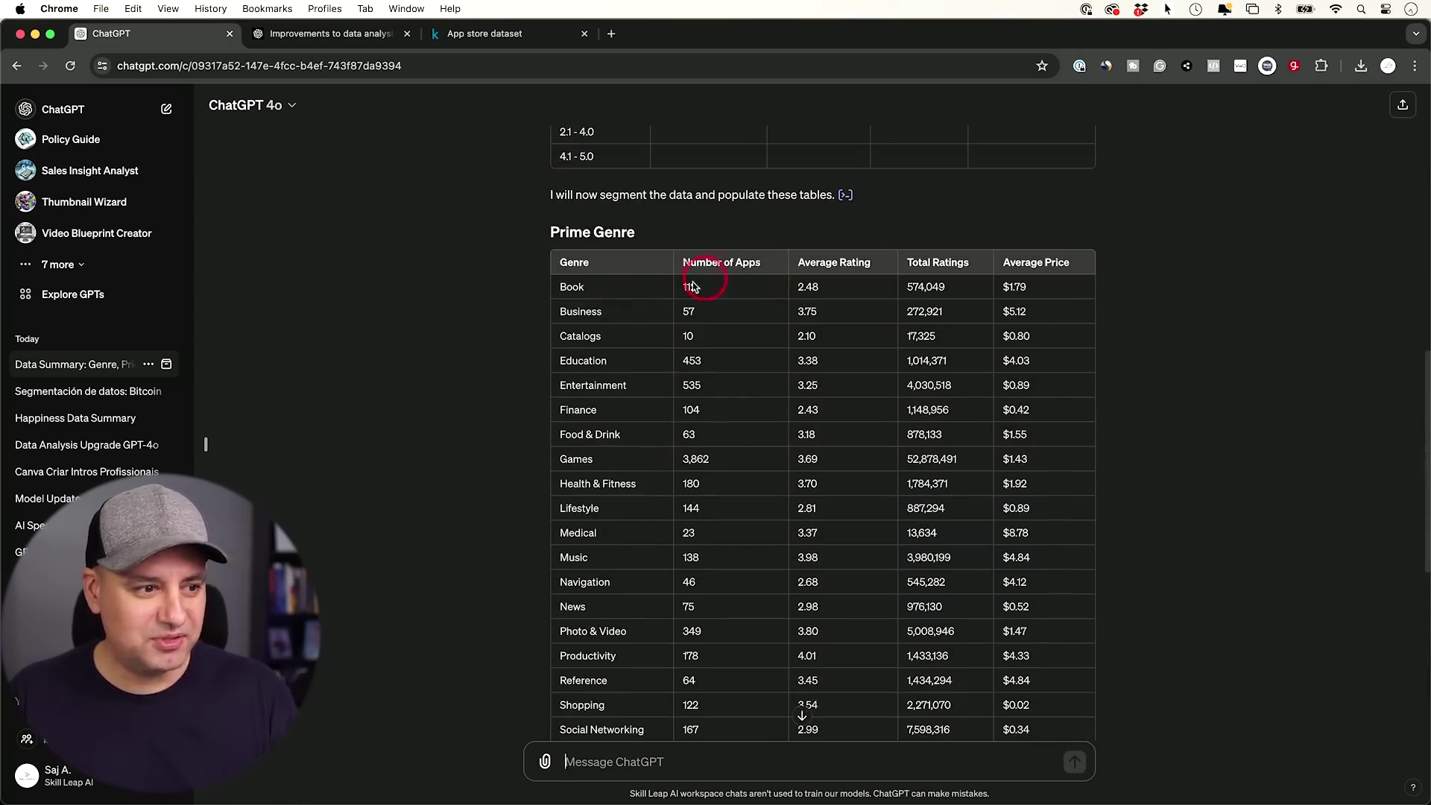
pyautogui.scroll(-2, 713, 302)
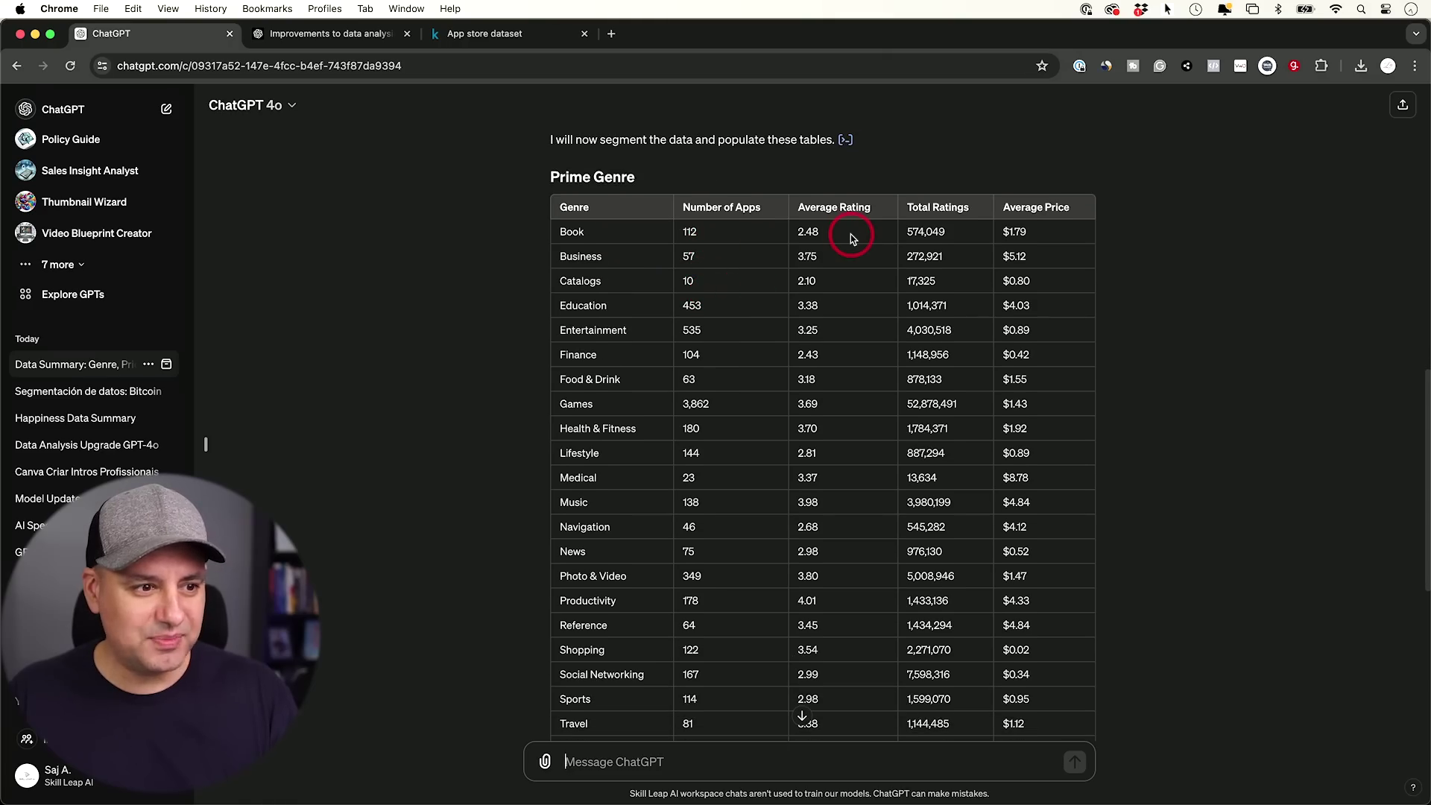
pyautogui.scroll(-2, 922, 235)
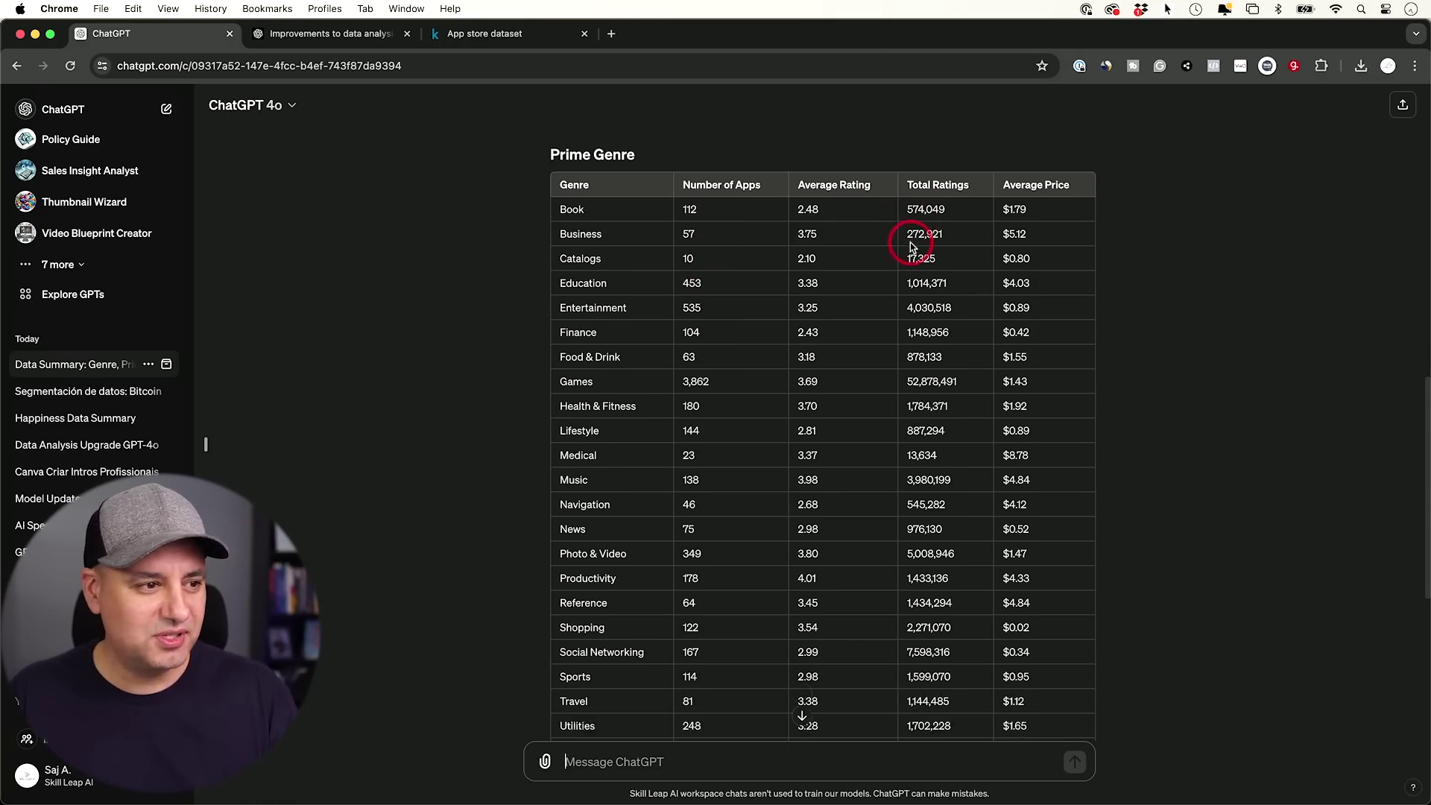
pyautogui.scroll(-12, 894, 252)
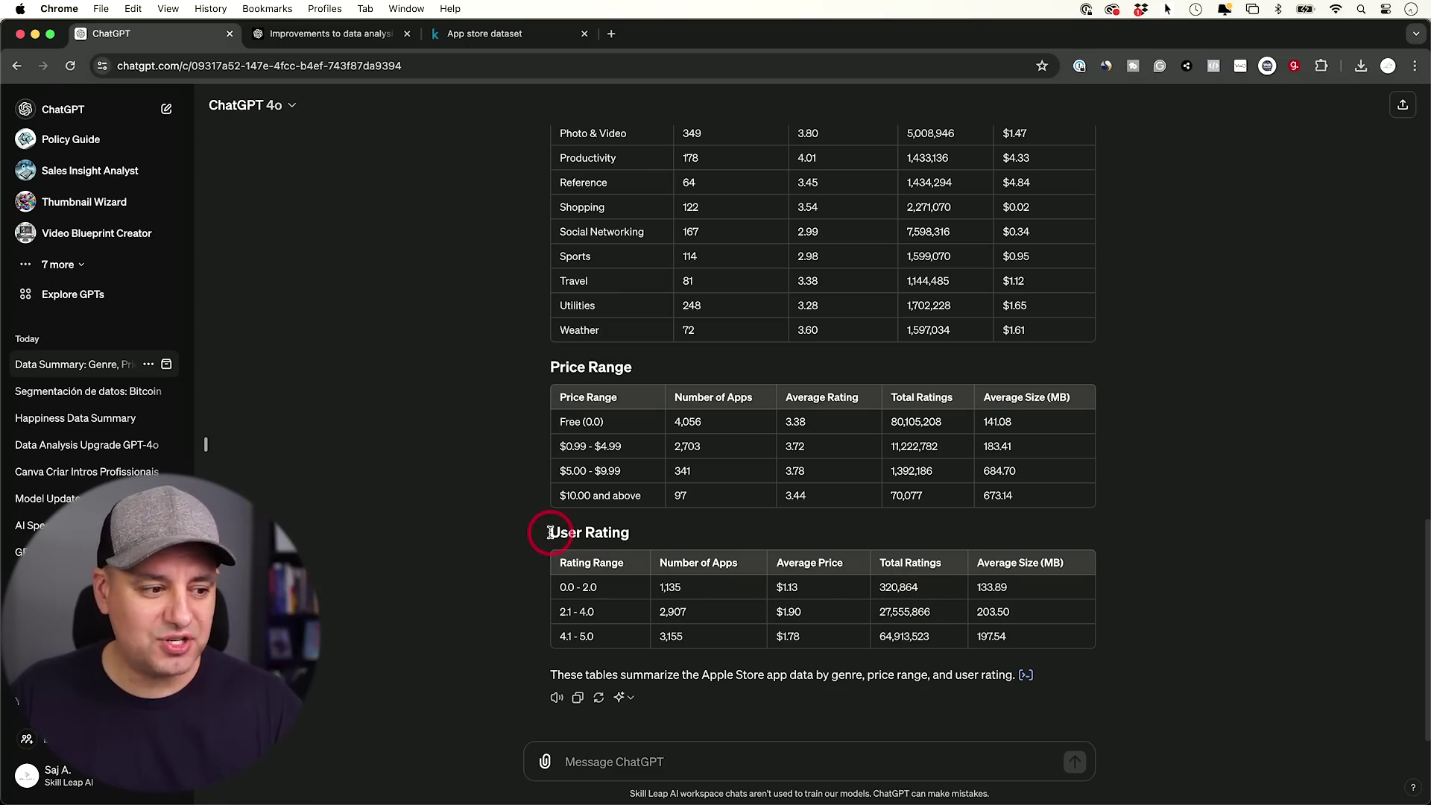
pyautogui.moveTo(553, 532); pyautogui.dragTo(632, 539)
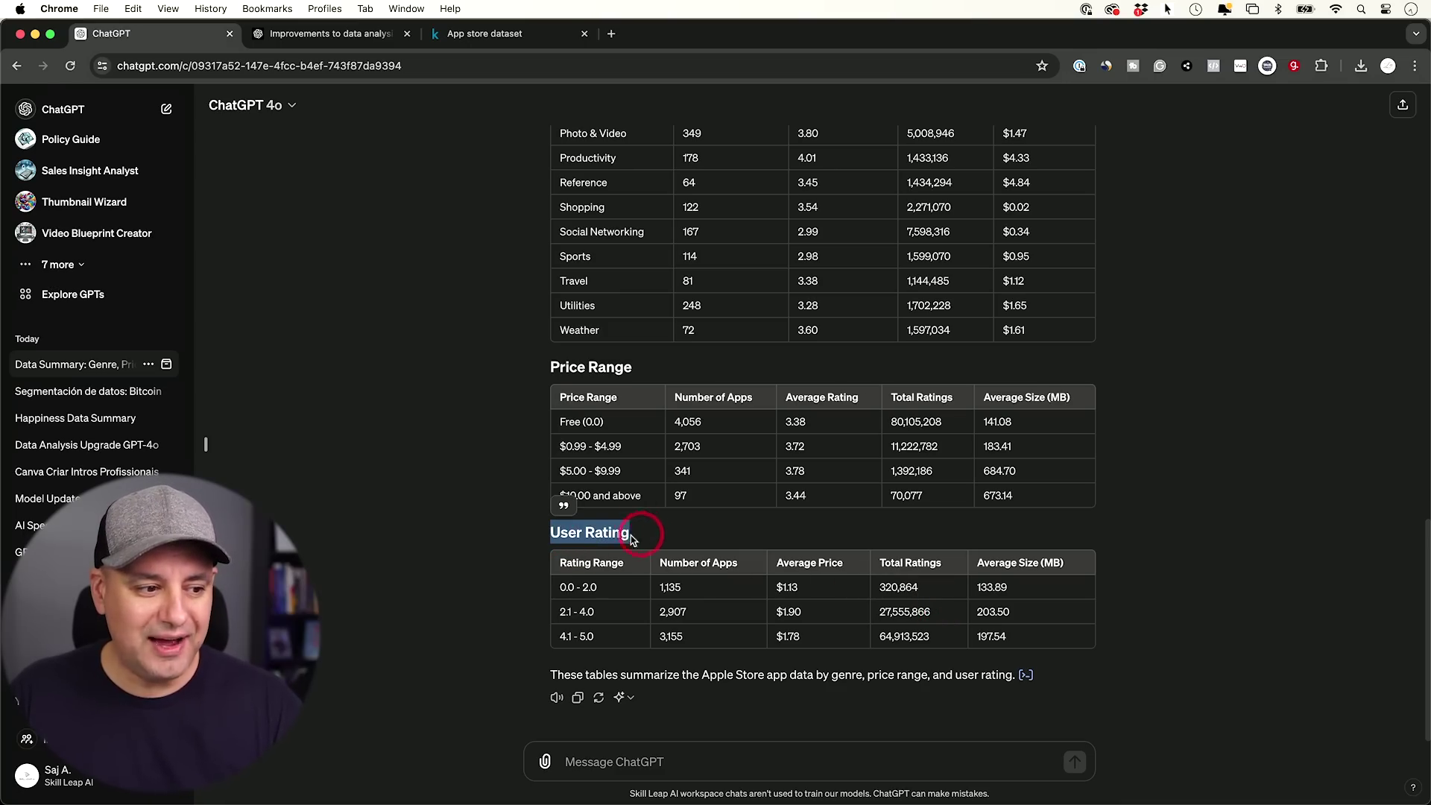
# Quote the User Rating table and type the reply 'can you great a graph'.
pyautogui.click(565, 507)
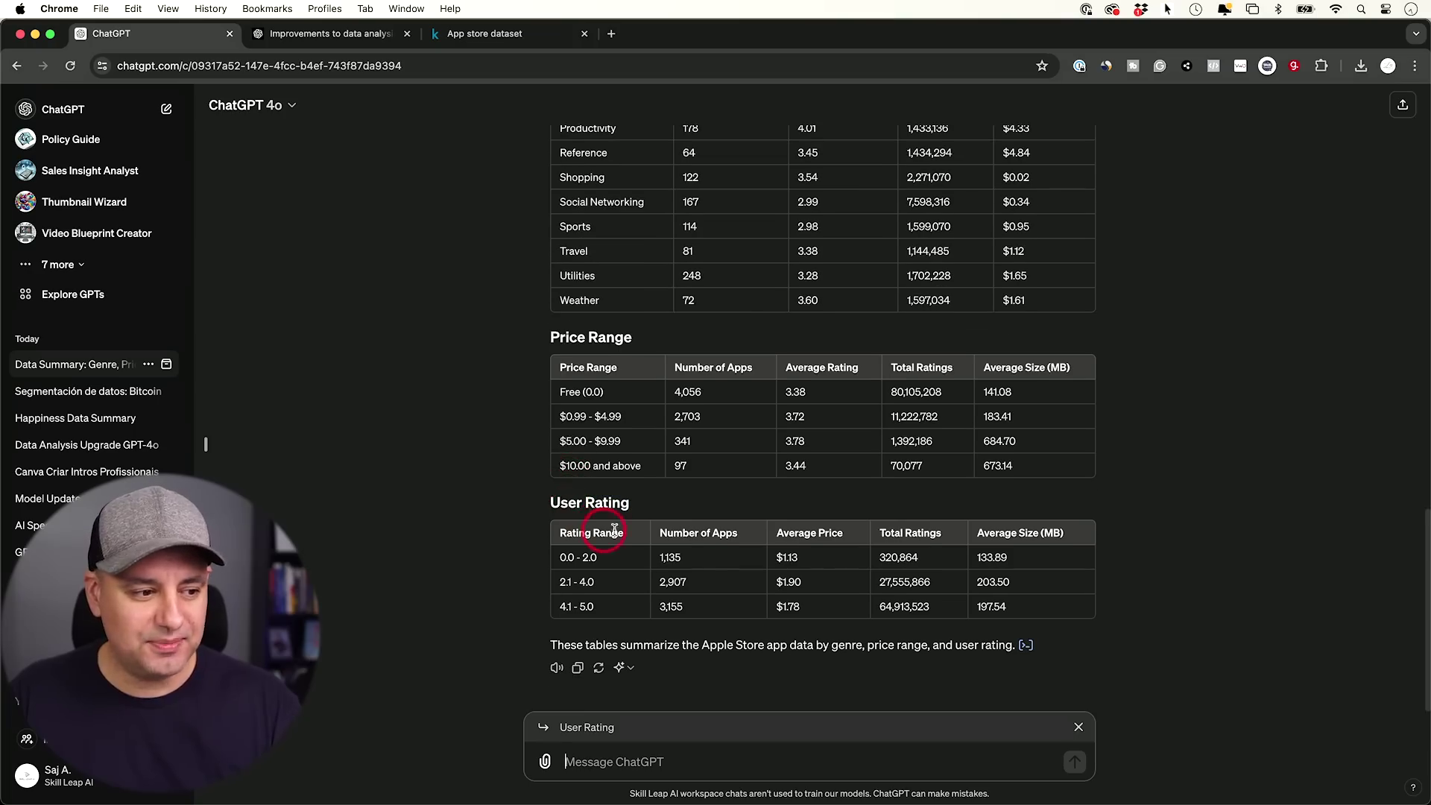
pyautogui.click(625, 758)
pyautogui.write('can')
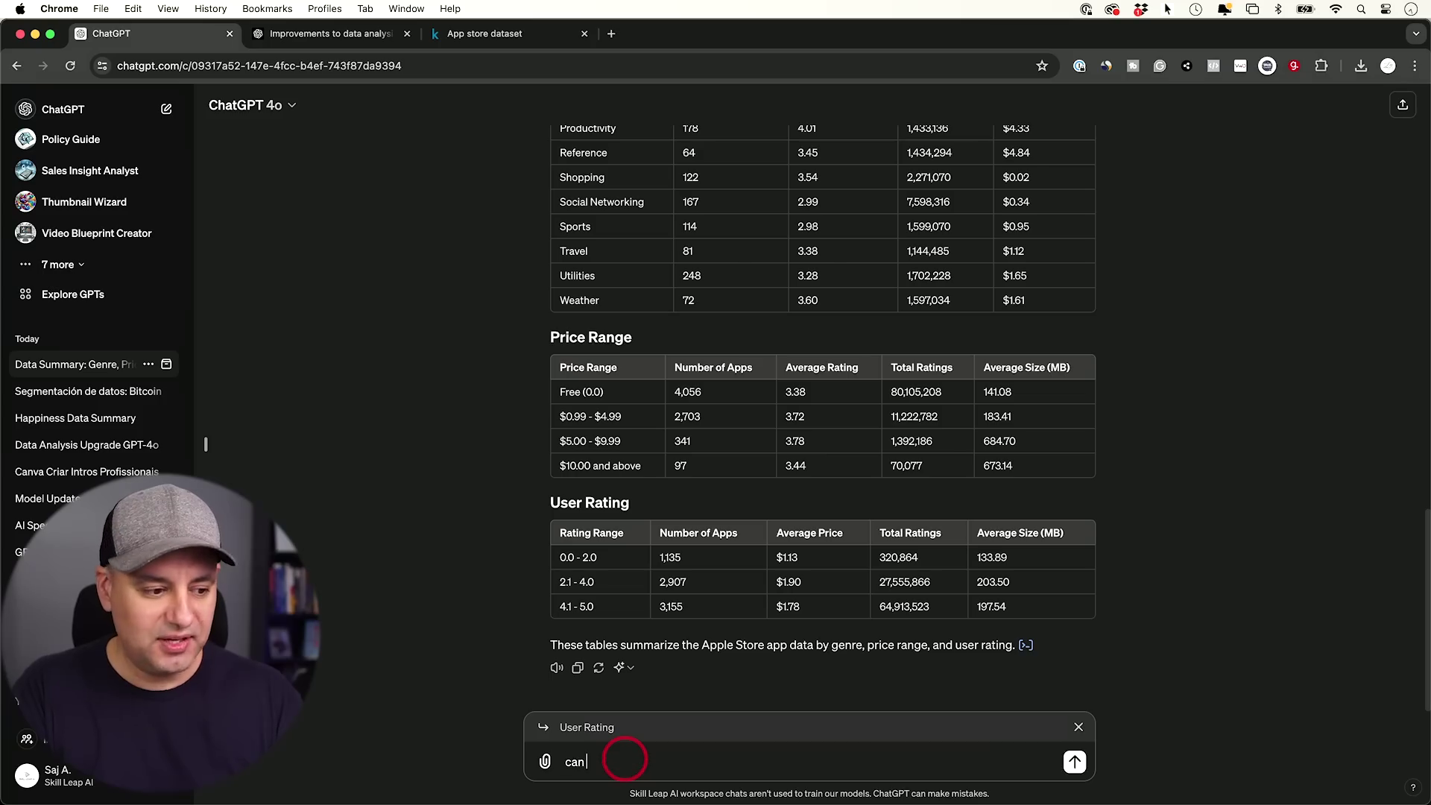
pyautogui.write(' you great a grap')
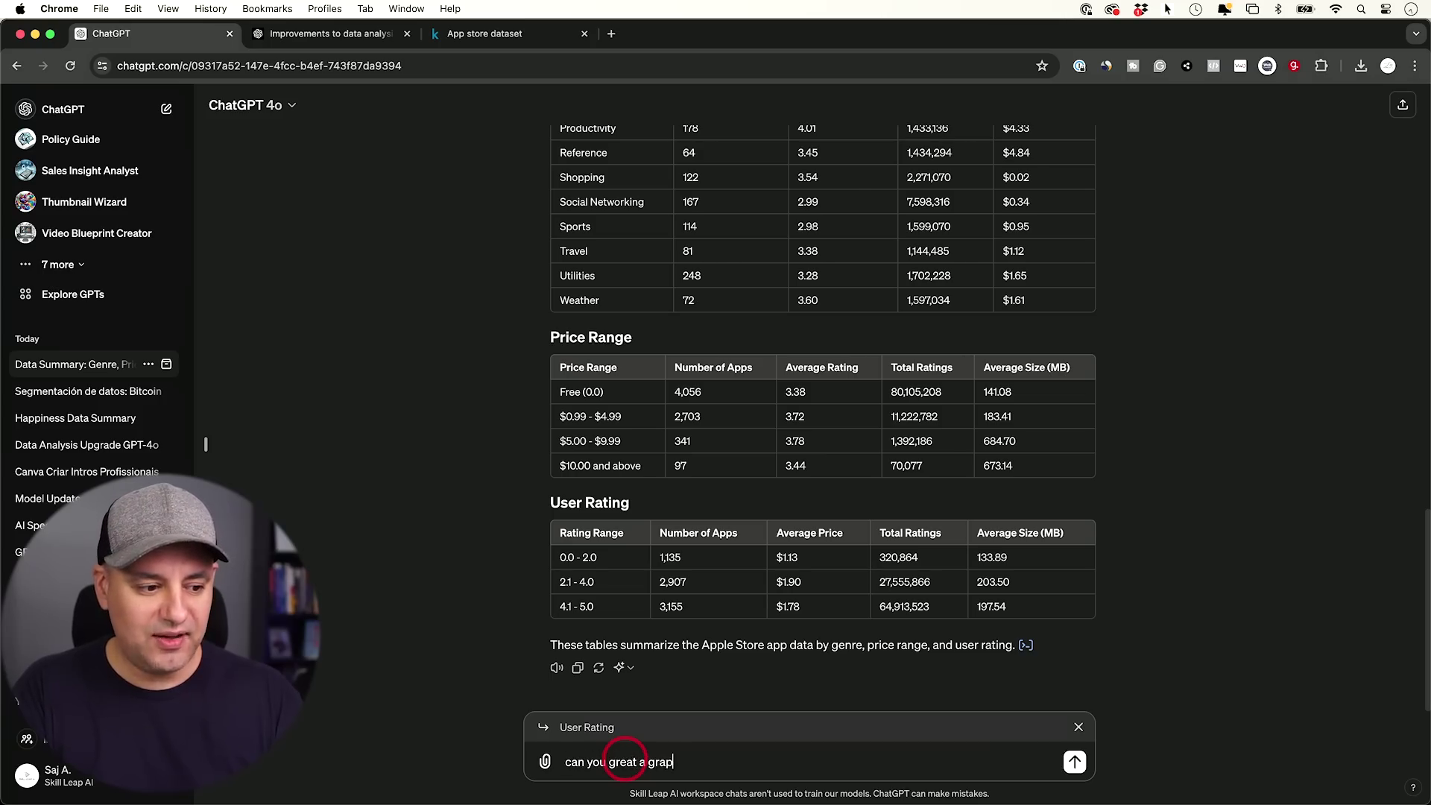
pyautogui.write('h')
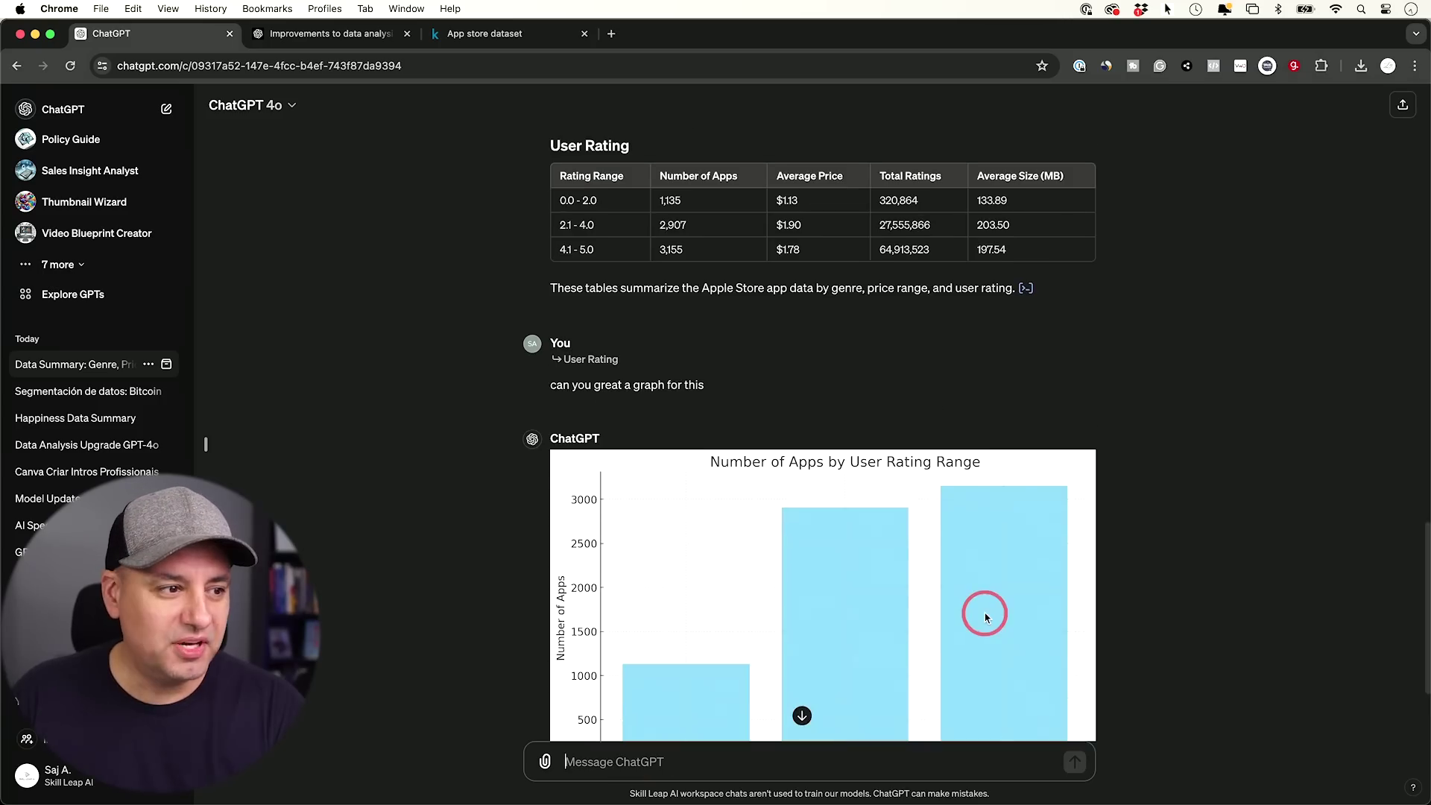
pyautogui.scroll(2, 984, 613)
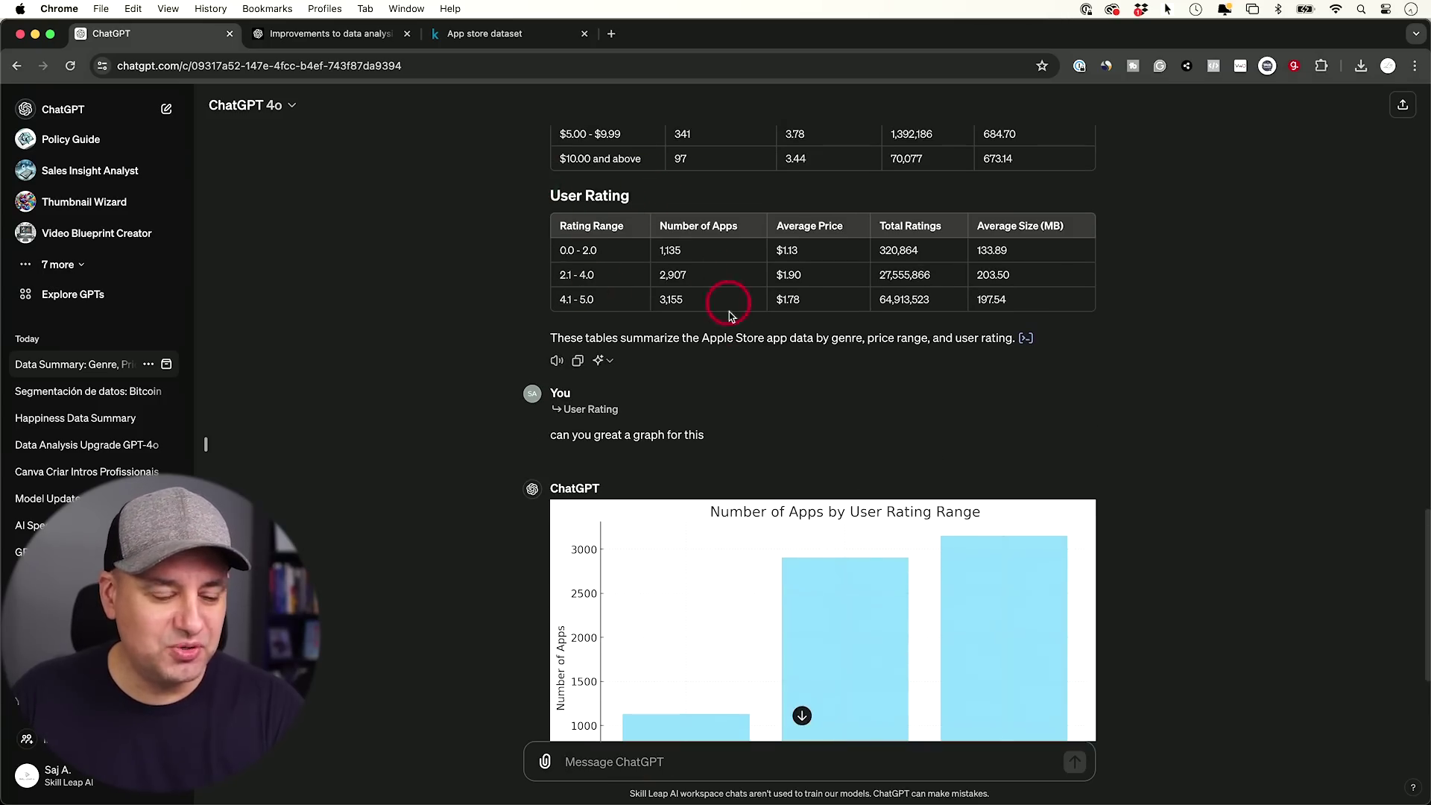
pyautogui.scroll(-3, 753, 373)
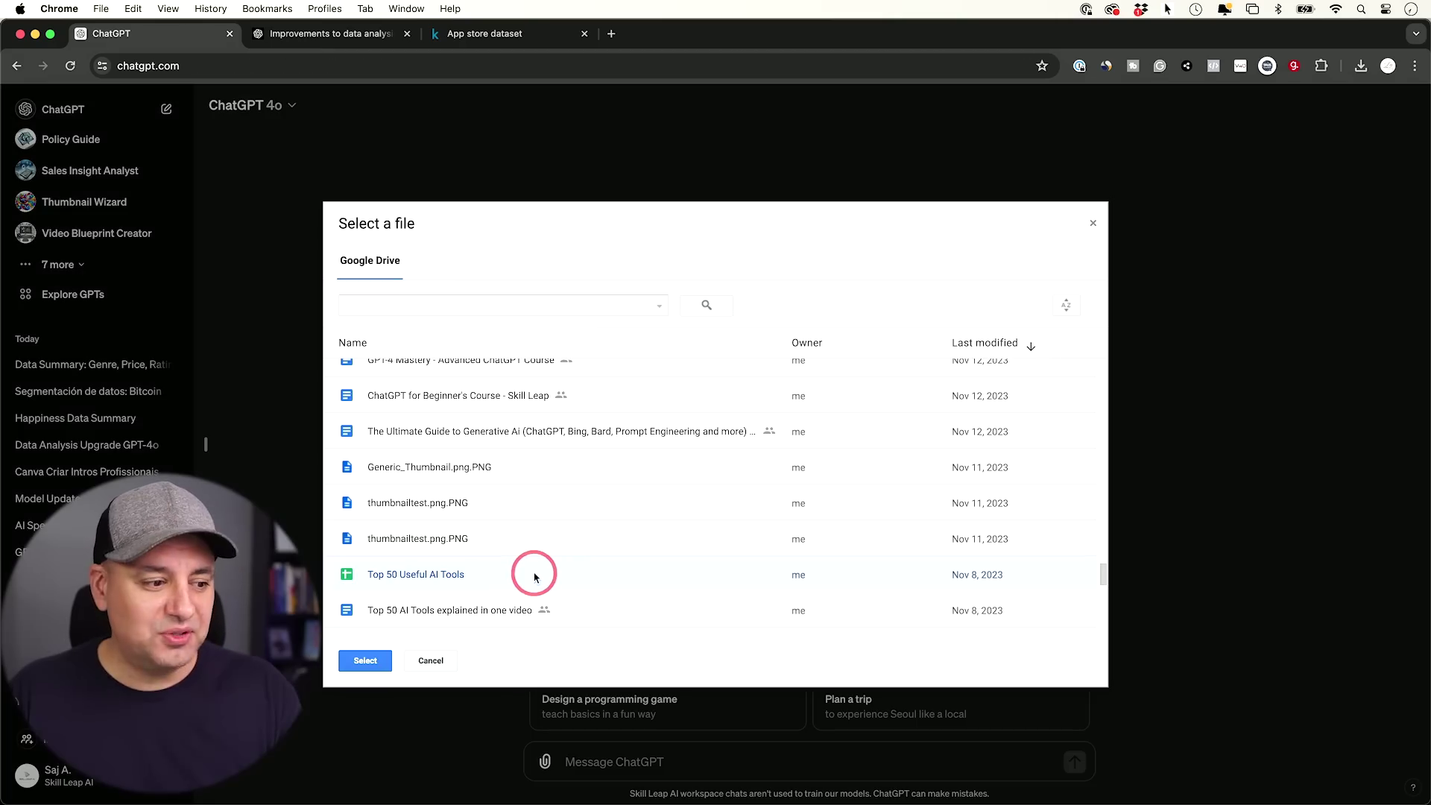
# Pick 'Top 100 Useful AI Tools' in the Google Drive picker to attach it.
pyautogui.scroll(2, 495, 576)
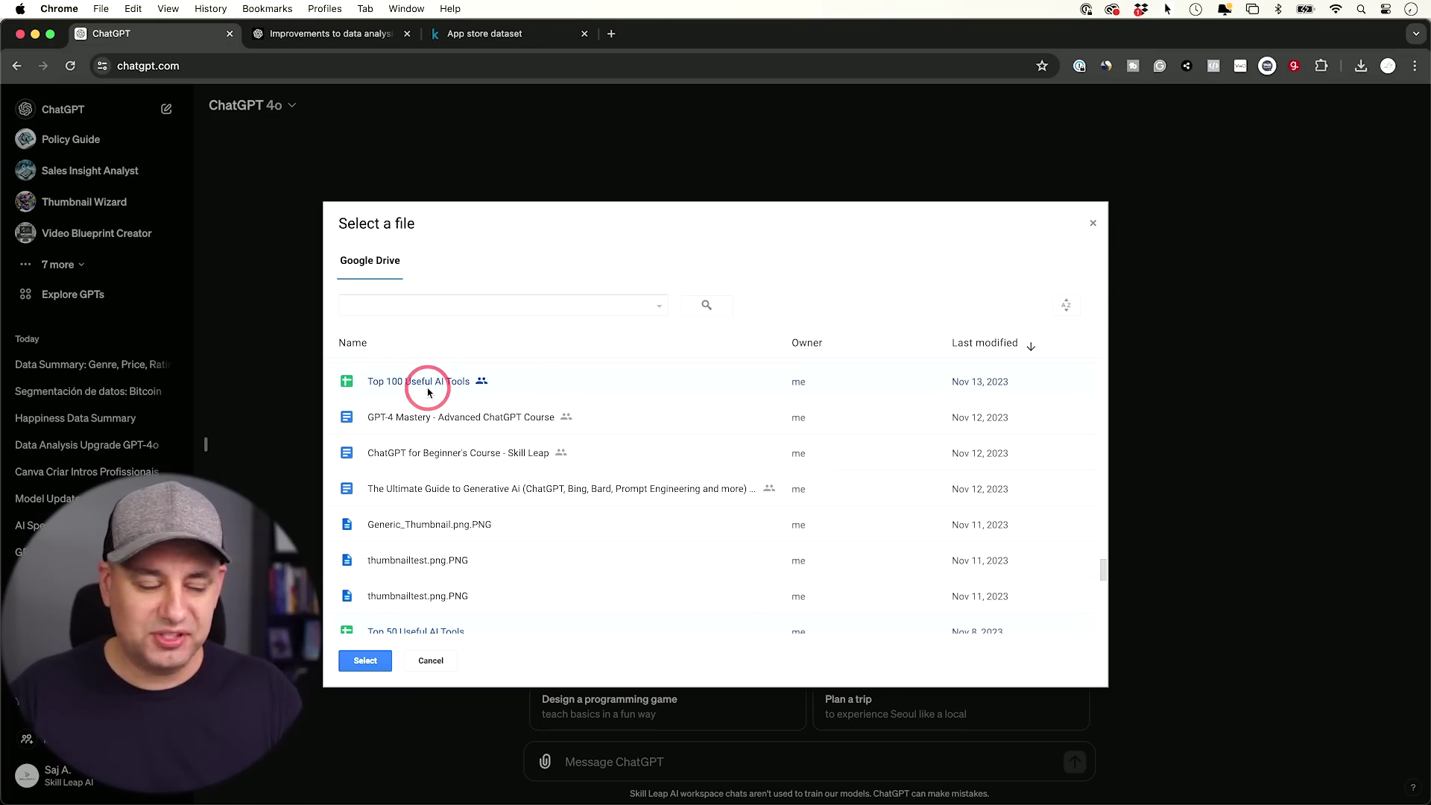
pyautogui.click(365, 661)
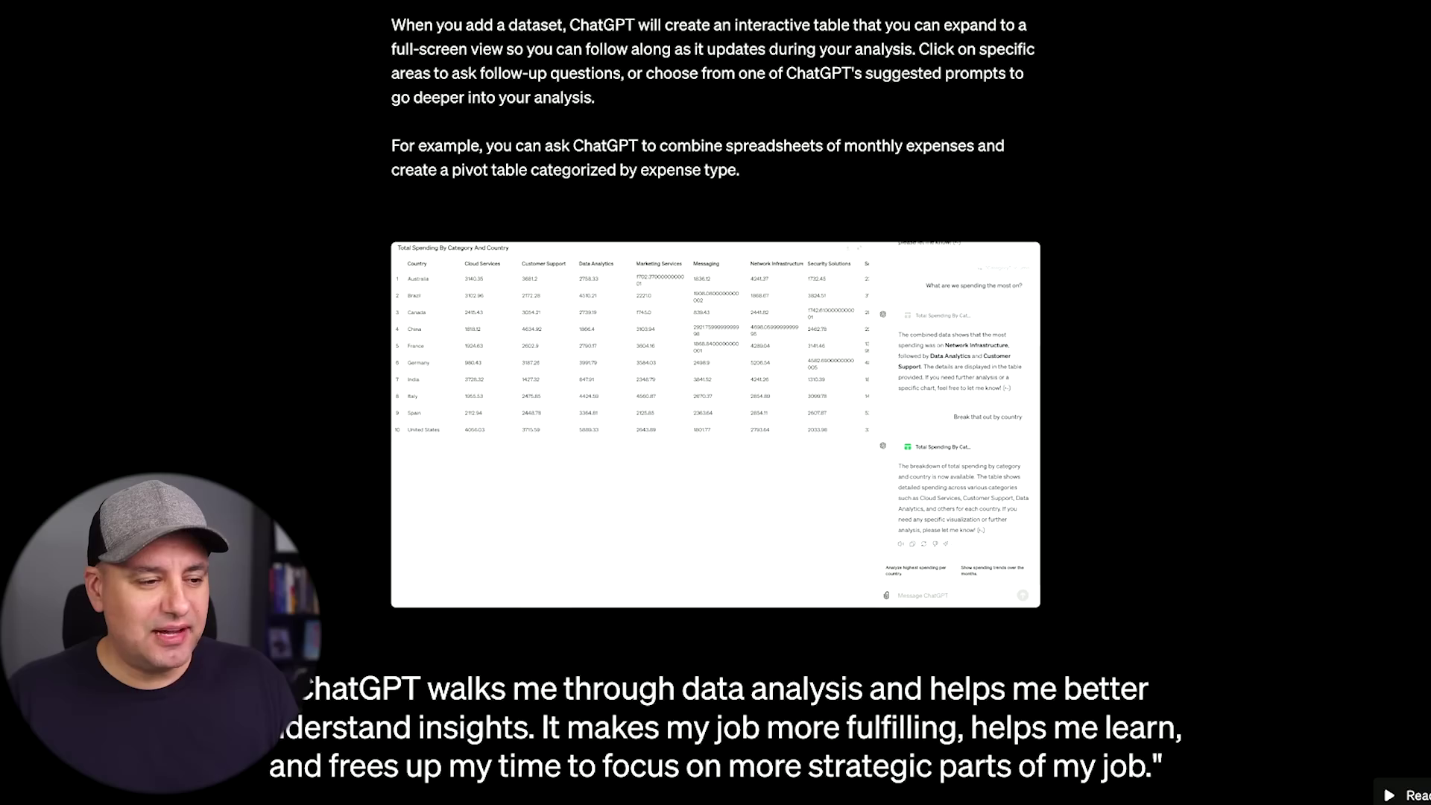
# Scroll the OpenAI data analysis page to the 'Work on tables in real-time' section.
pyautogui.scroll(2, 967, 363)
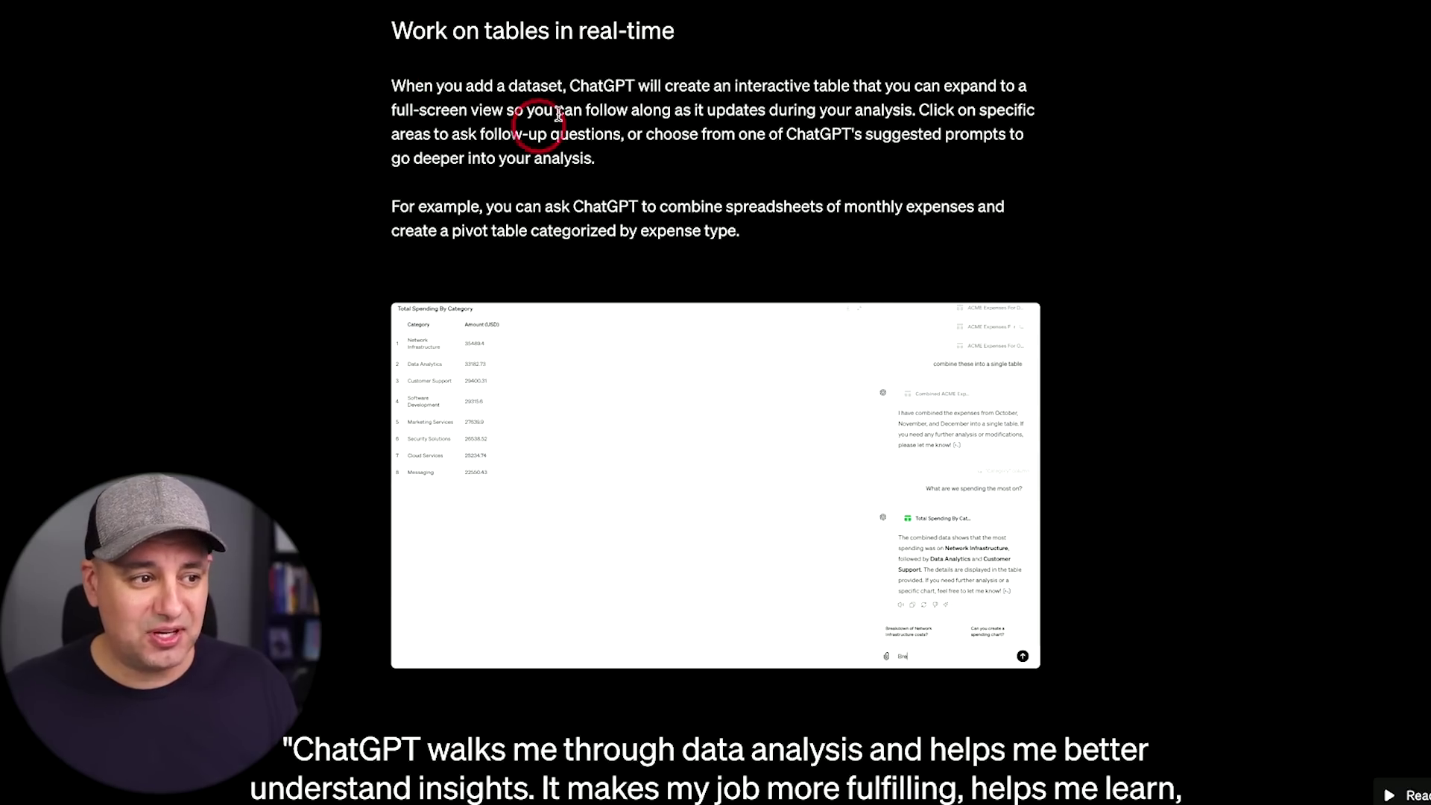
pyautogui.scroll(1, 677, 176)
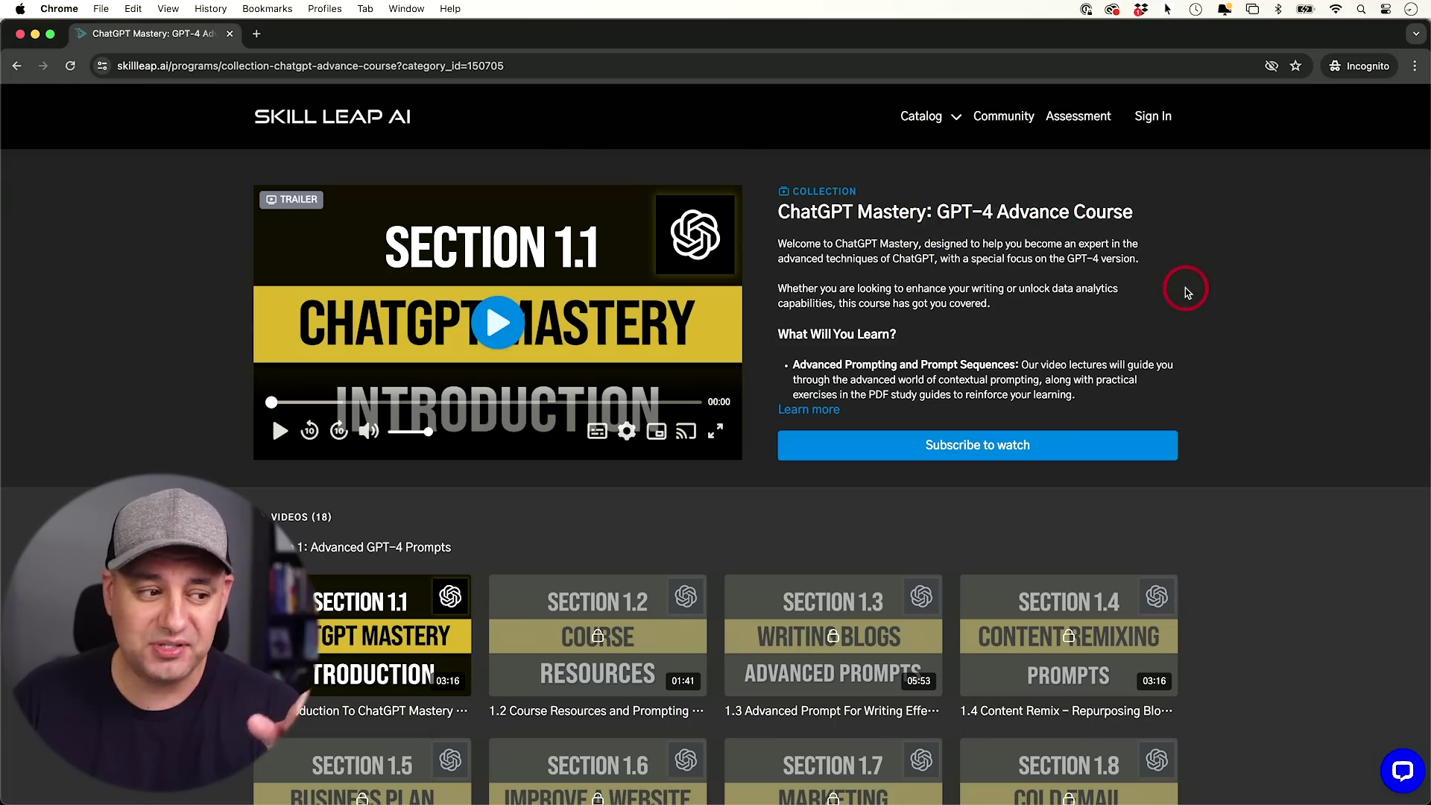
# Show all videos of the ChatGPT Mastery: GPT-4 Advance Course, then return to the top for the Catalog menu.
pyautogui.scroll(-9, 1186, 289)
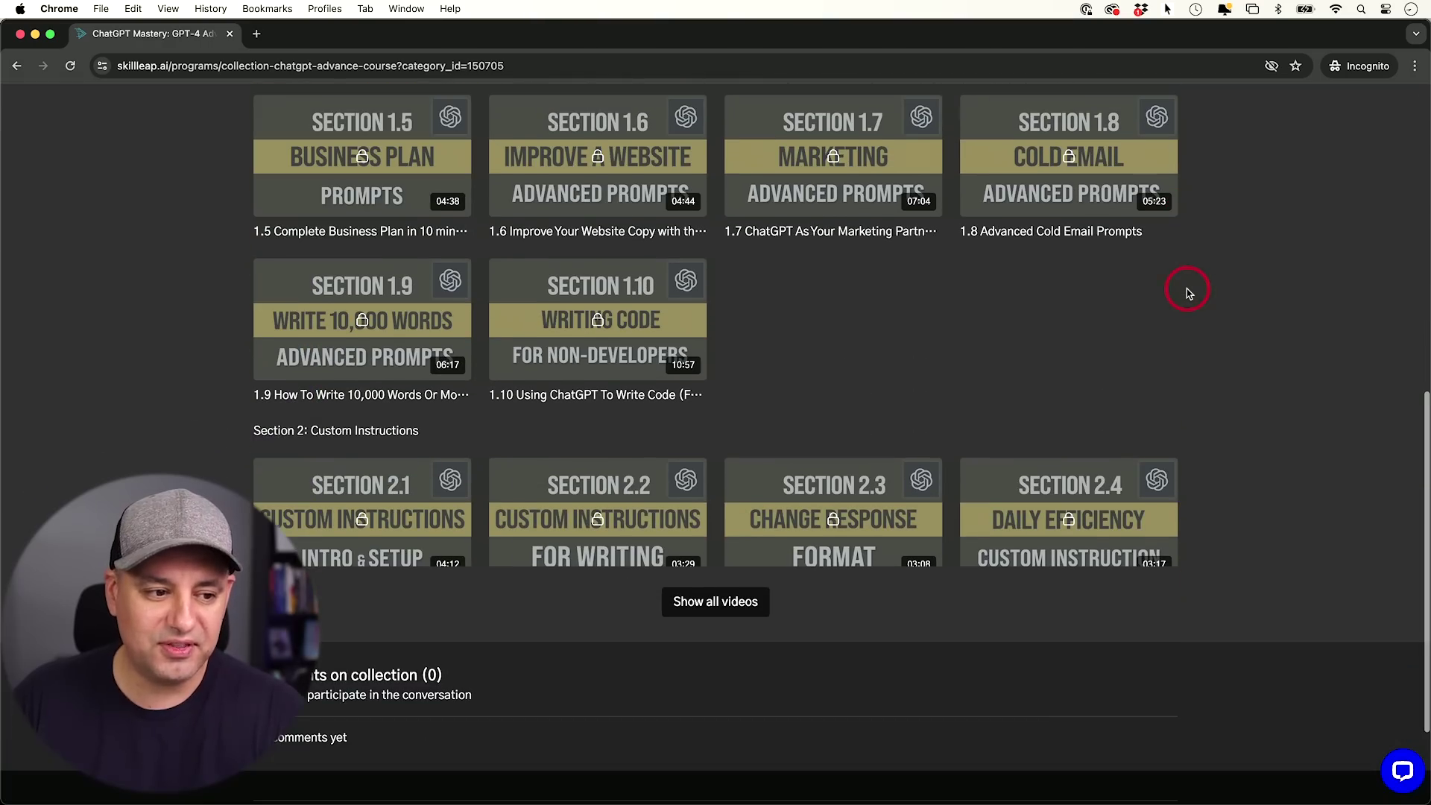
pyautogui.click(716, 604)
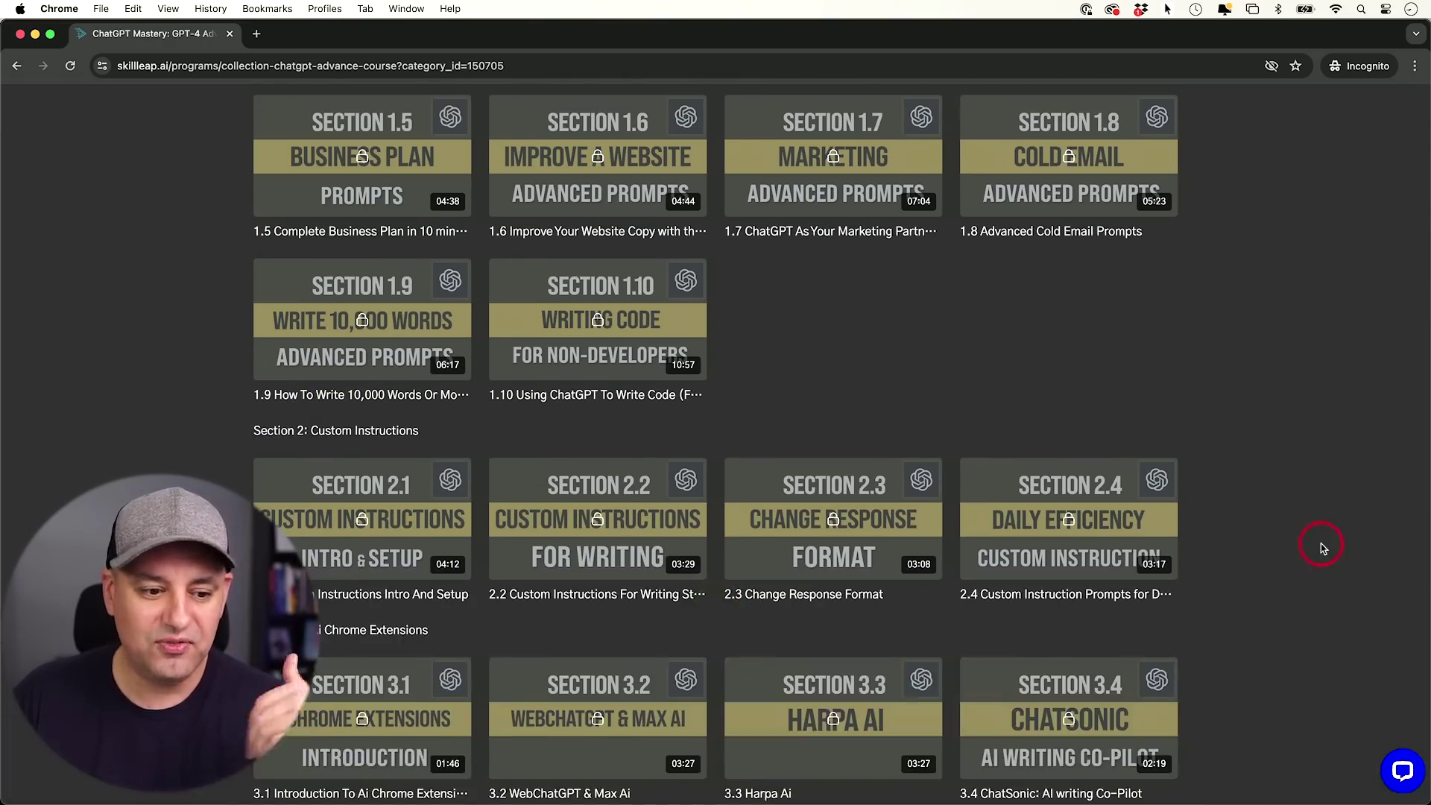
pyautogui.scroll(-4, 1279, 540)
pyautogui.scroll(10, 1278, 537)
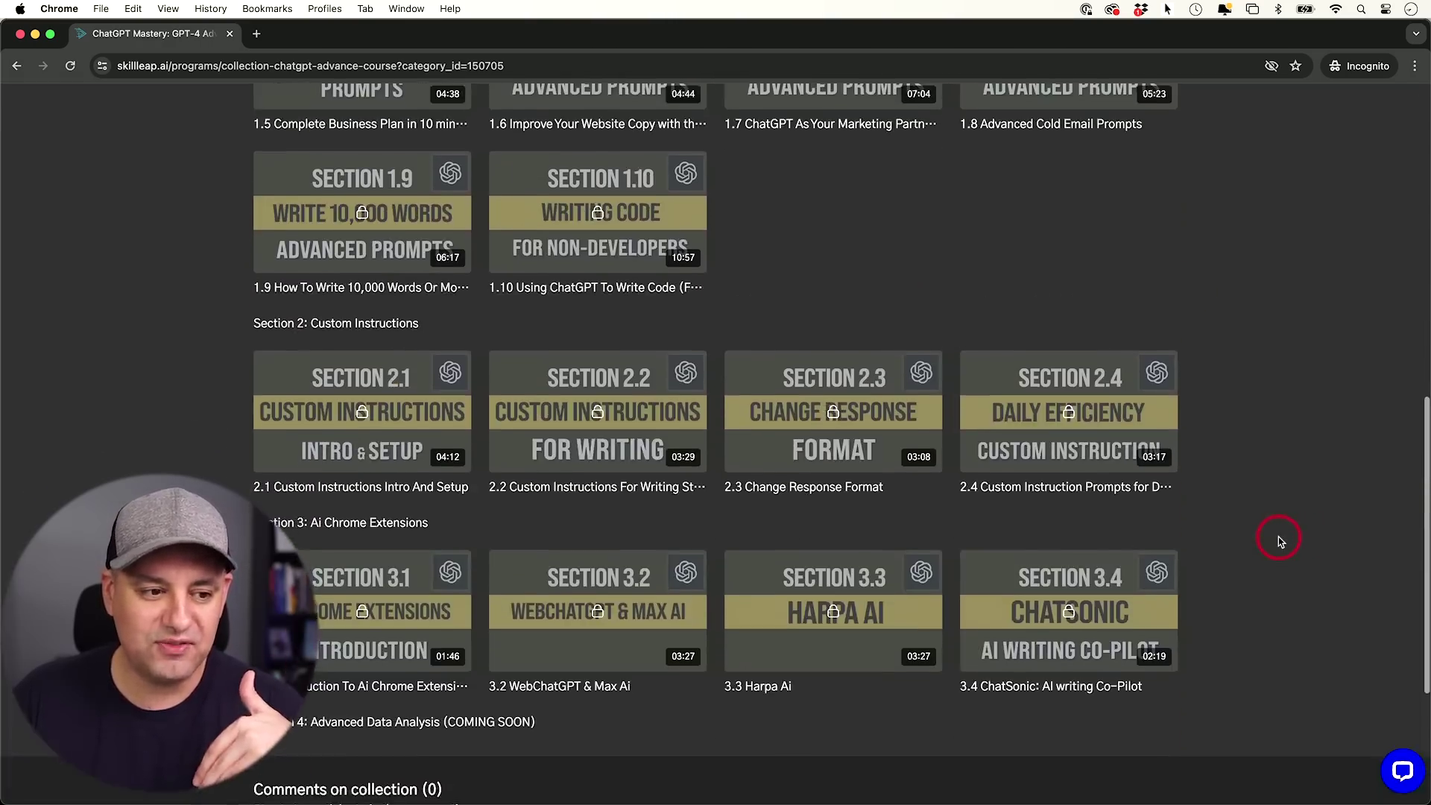
pyautogui.scroll(3, 1278, 540)
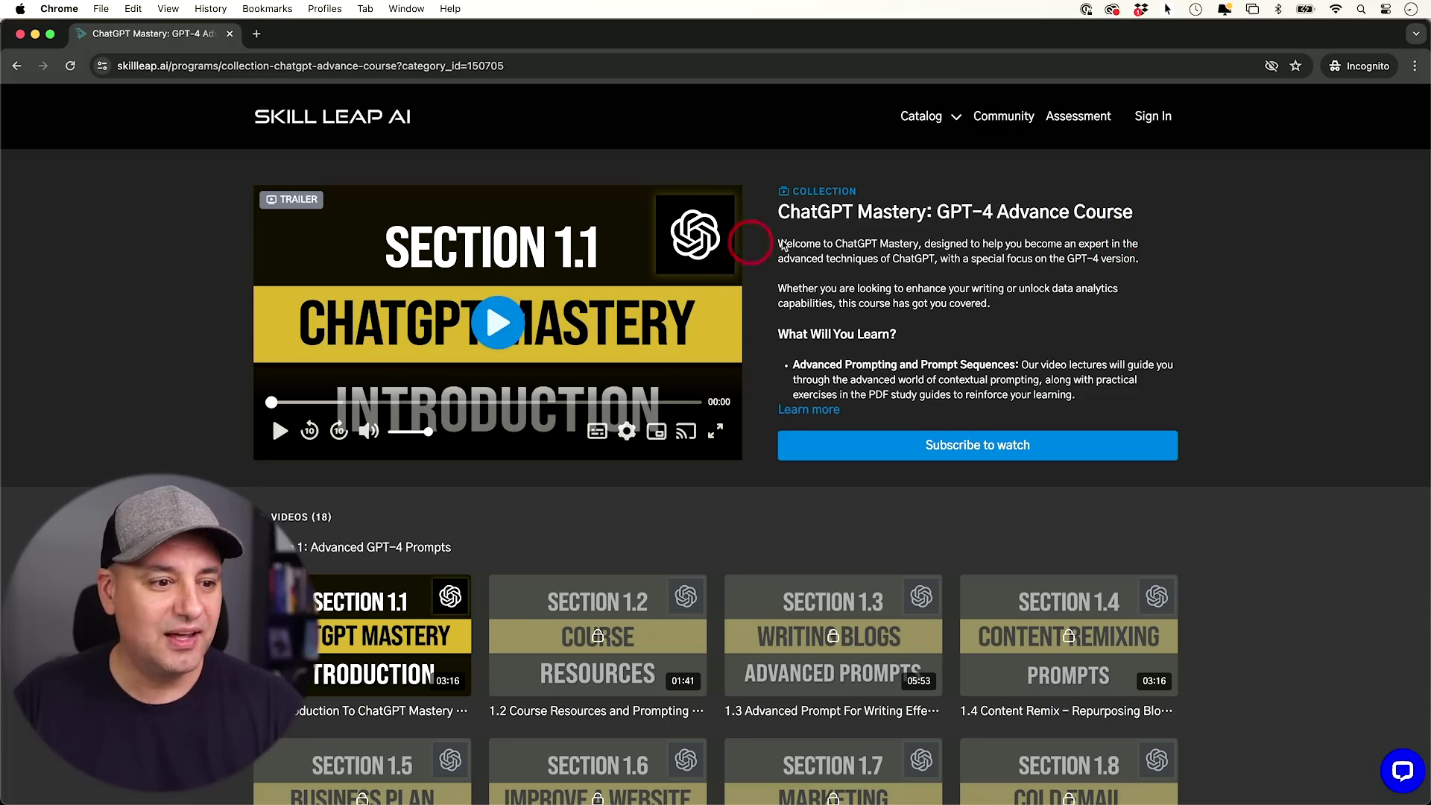
pyautogui.moveTo(924, 118)
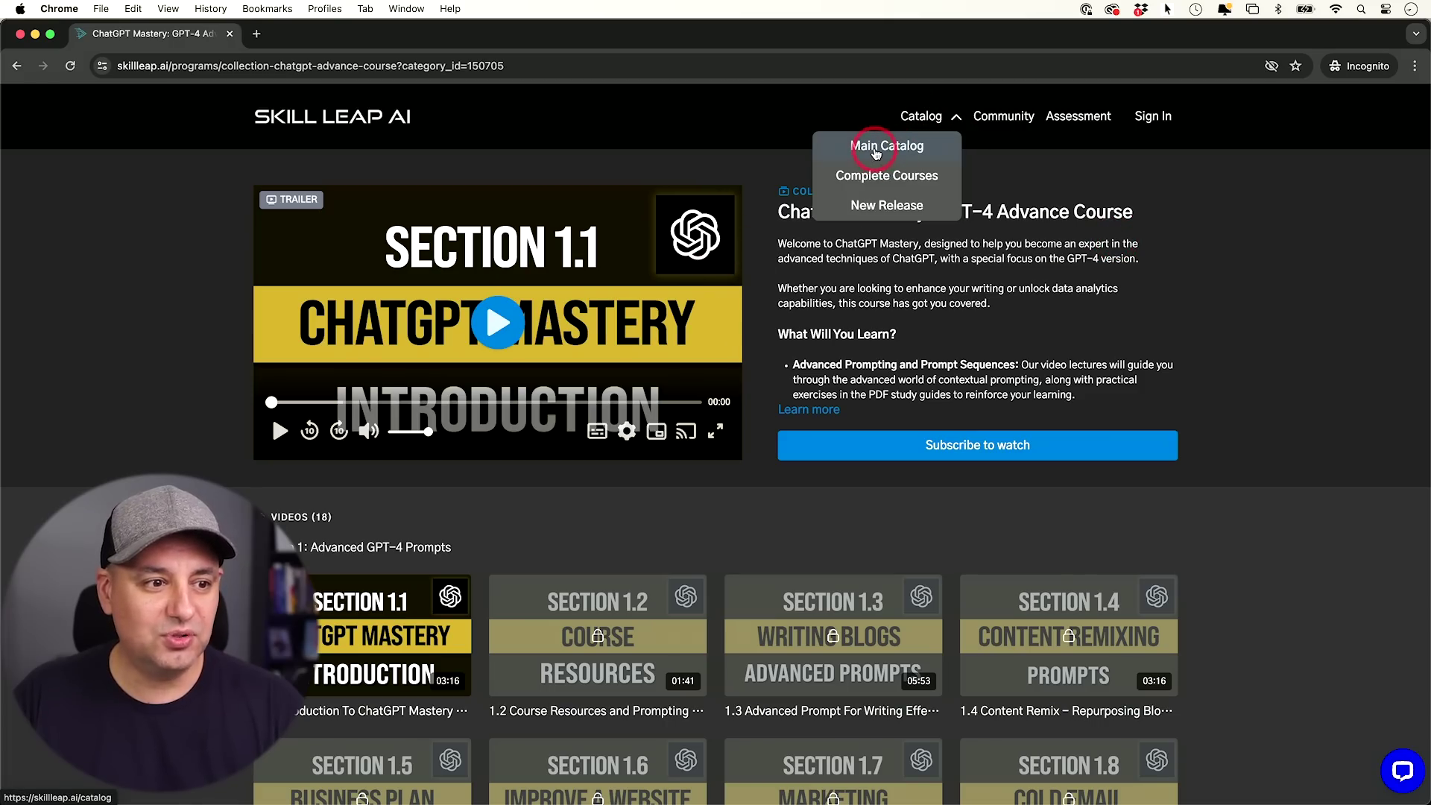
# Scroll down the Complete AI Courses catalog to the course grid starting at Ultimate Guide to AI.
pyautogui.scroll(-5, 1256, 479)
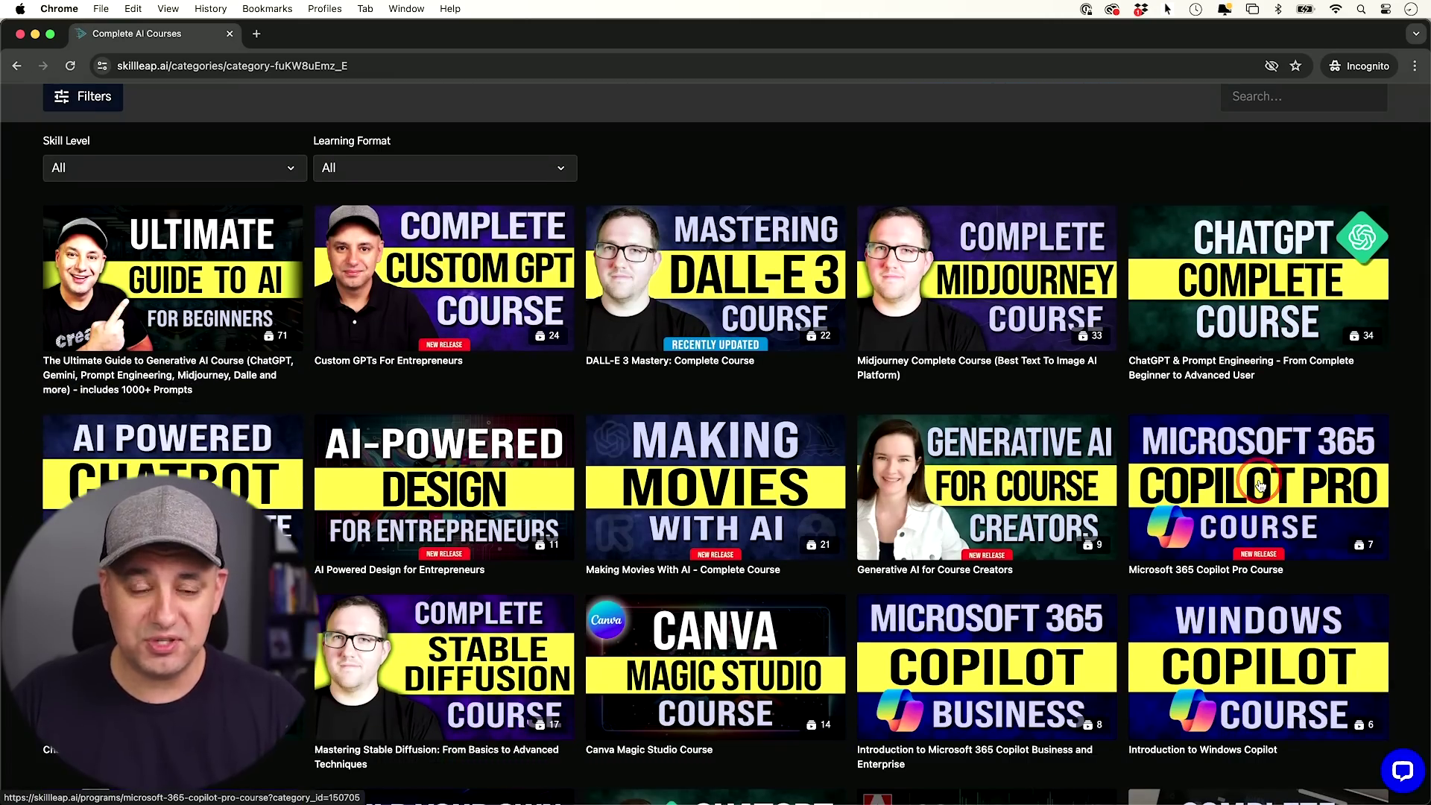
pyautogui.scroll(-1, 1258, 486)
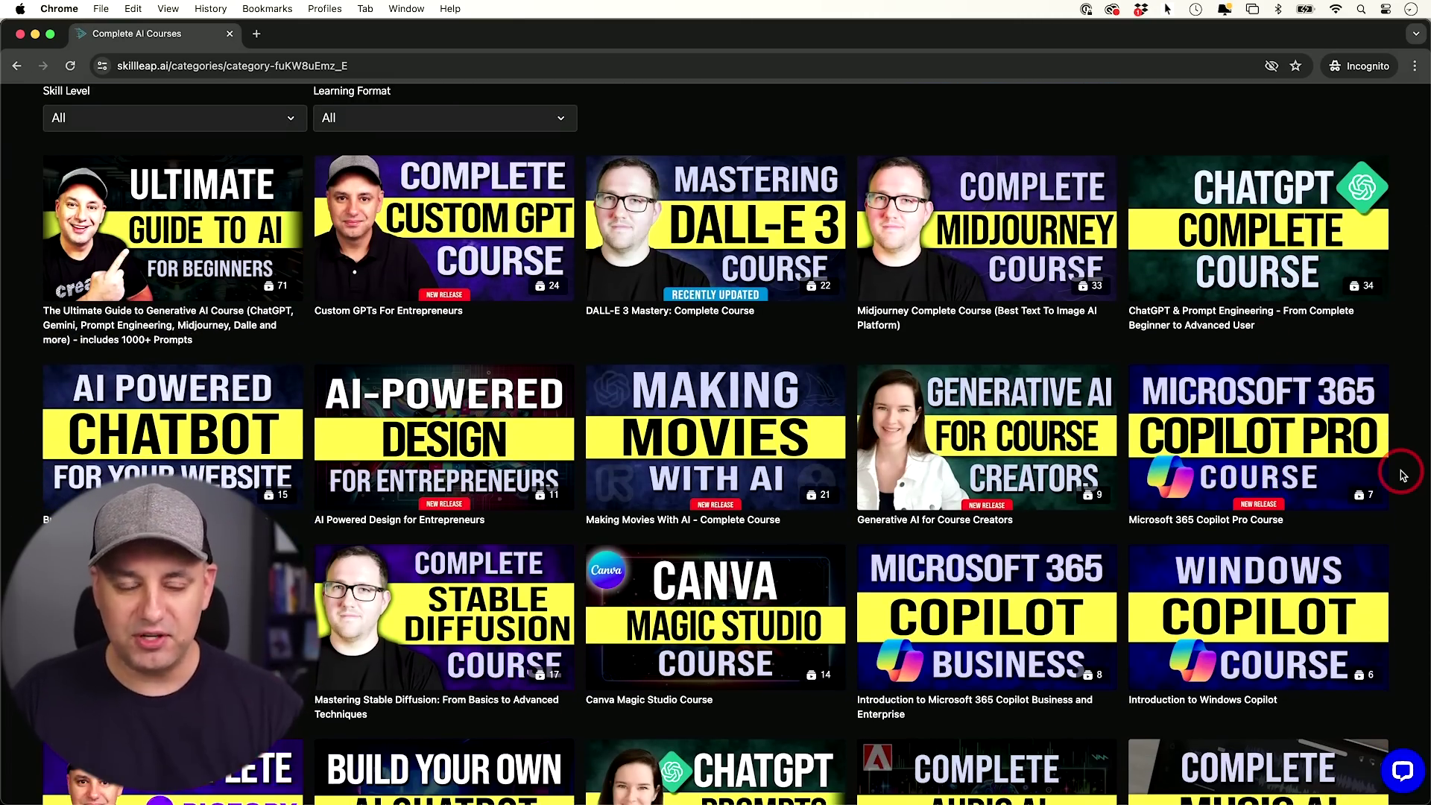
pyautogui.scroll(-2, 1403, 475)
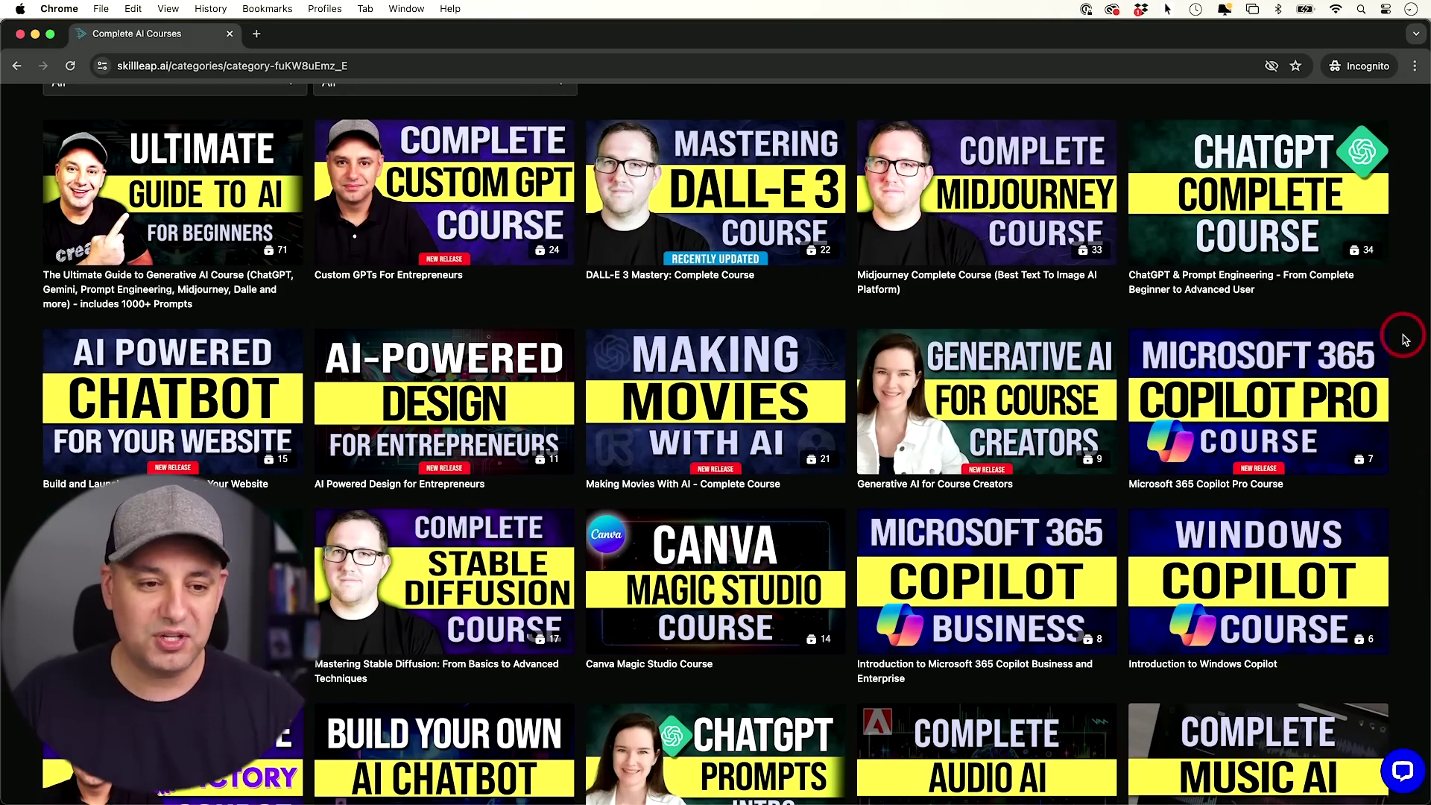
pyautogui.scroll(-1, 1405, 340)
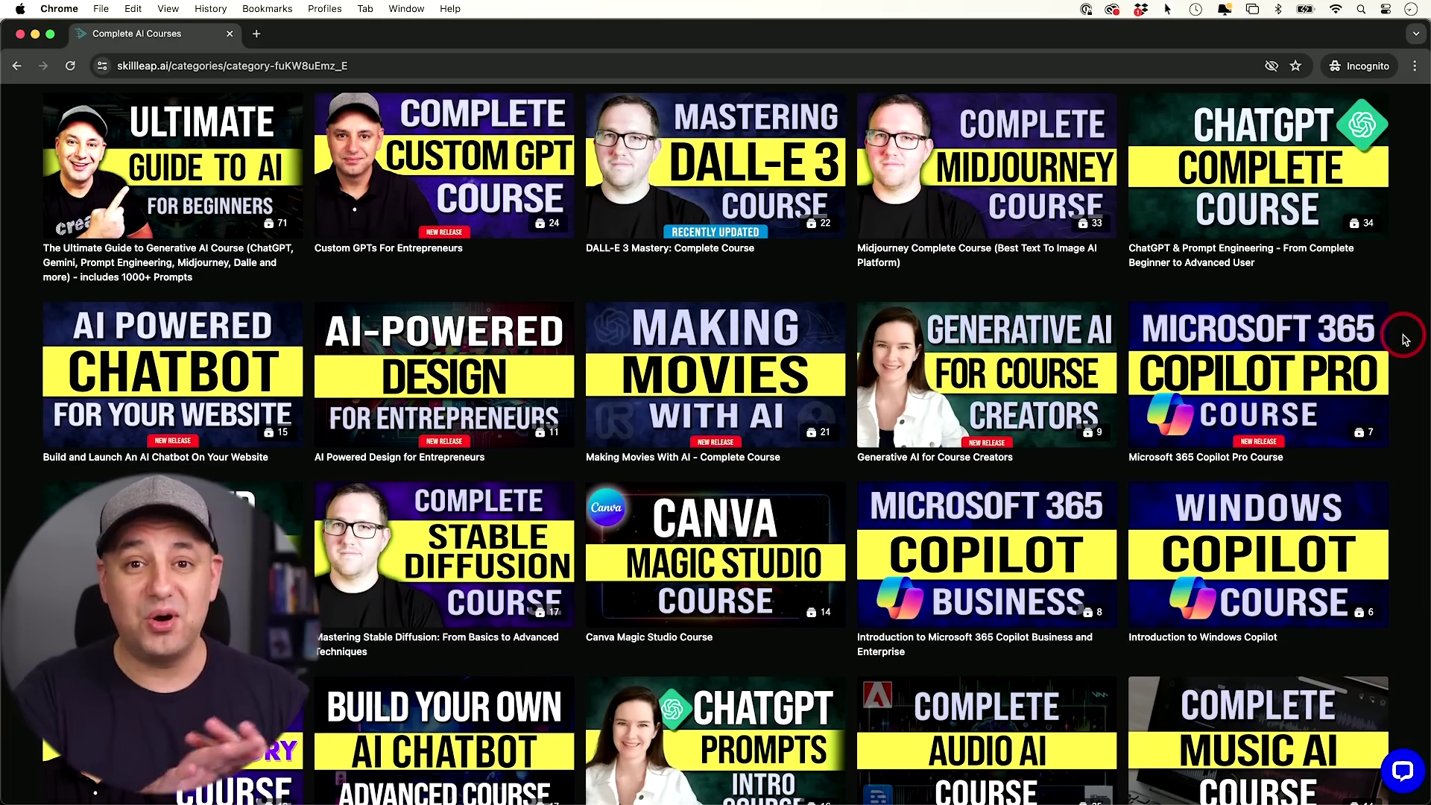